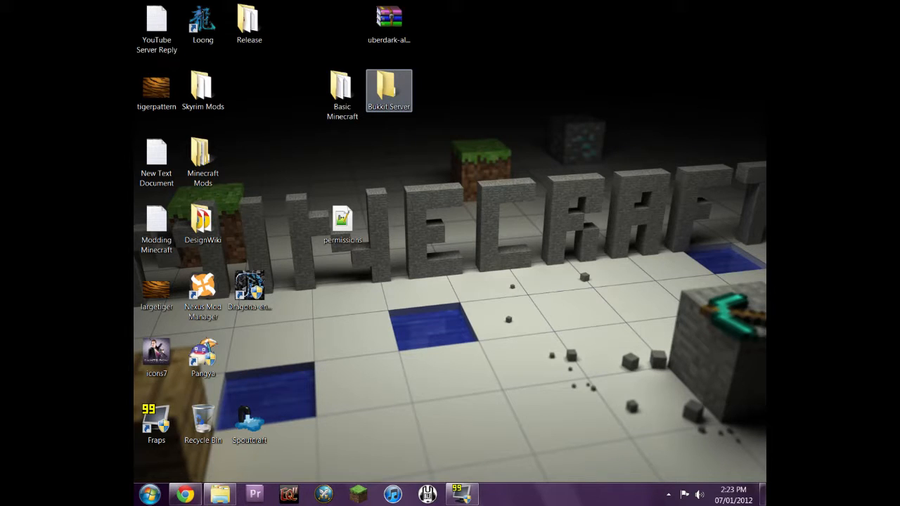
# Open the Bukkit Server folder on the desktop and place its window in the middle of the screen.
pyautogui.doubleClick(389, 91)
pyautogui.click(726, 6)
pyautogui.moveTo(309, 12); pyautogui.dragTo(255, 67)
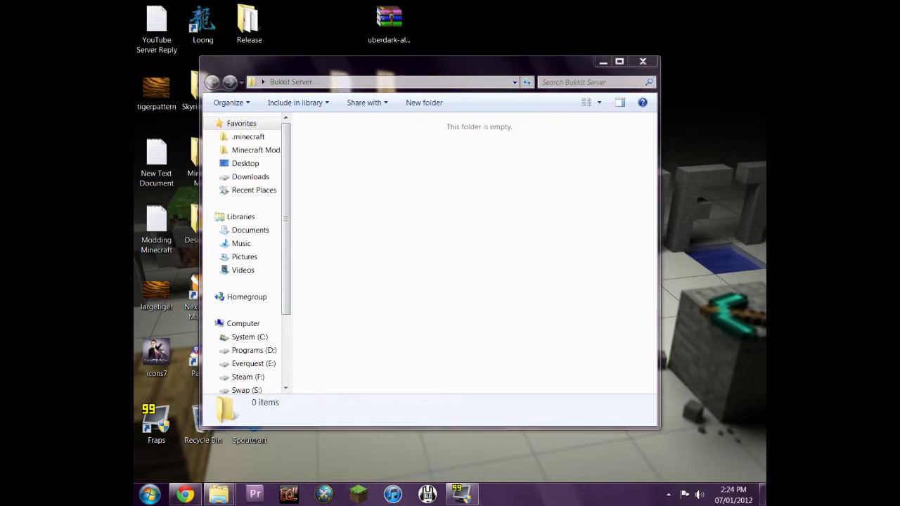
# Switch to Chrome and download craftbukkit-1.0.1-R1.jar from the Recommended Build 1.0.1-R1 page linked on bukkit.org.
pyautogui.click(185, 494)
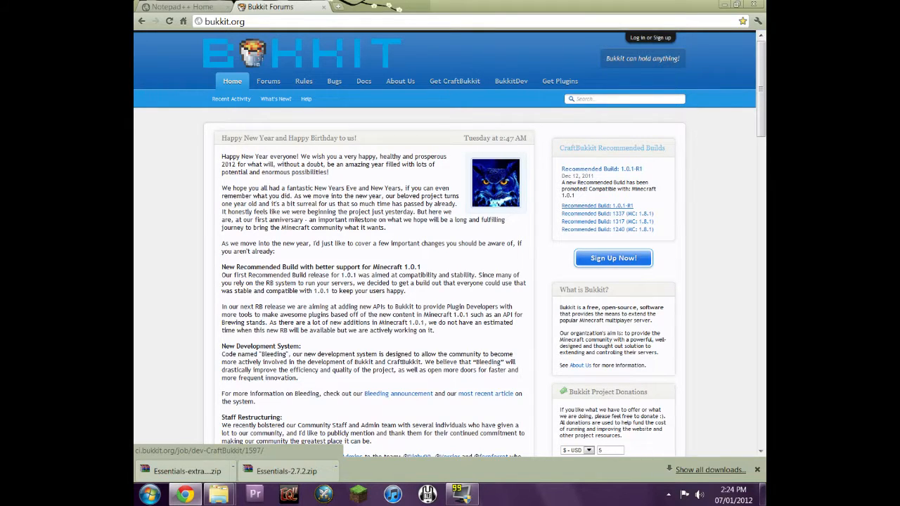
pyautogui.click(597, 205)
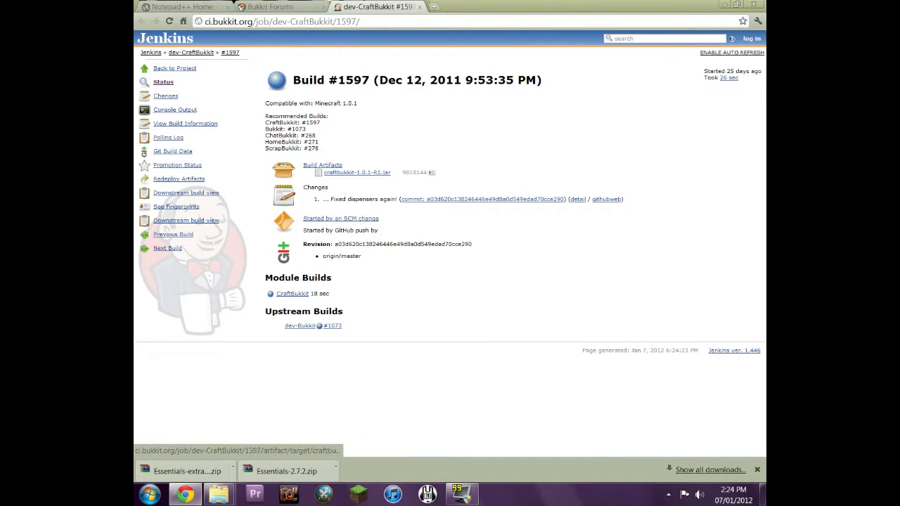
pyautogui.click(357, 173)
pyautogui.click(332, 470)
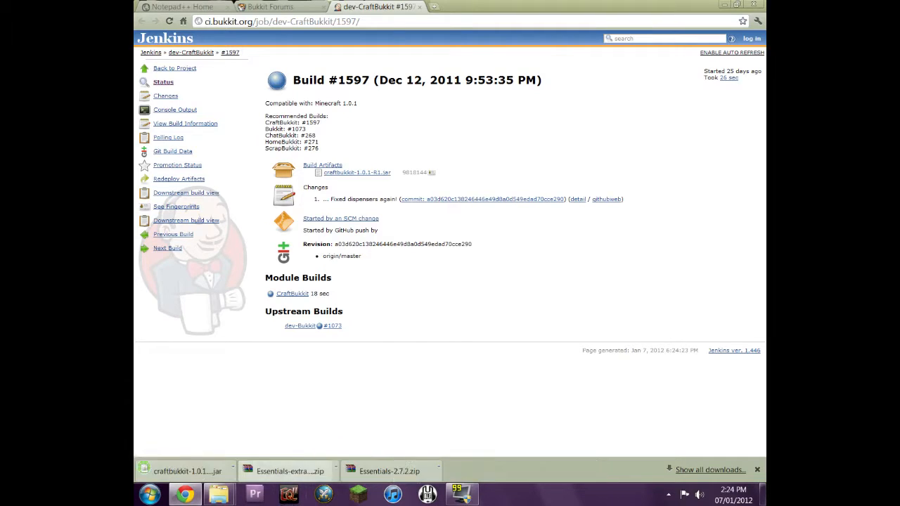
# Move the downloaded craftbukkit-1.0.1-R1 file from the Downloads folder into the Bukkit Server folder.
pyautogui.click(233, 470)
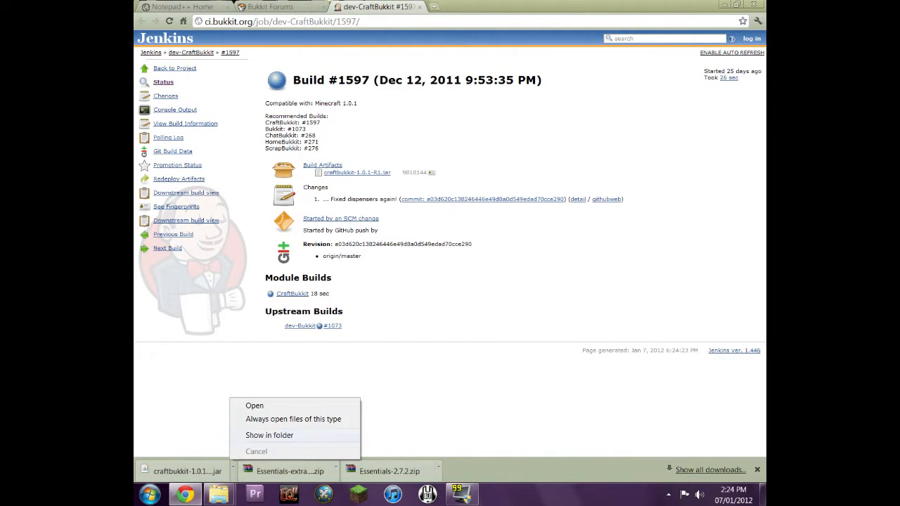
pyautogui.click(263, 432)
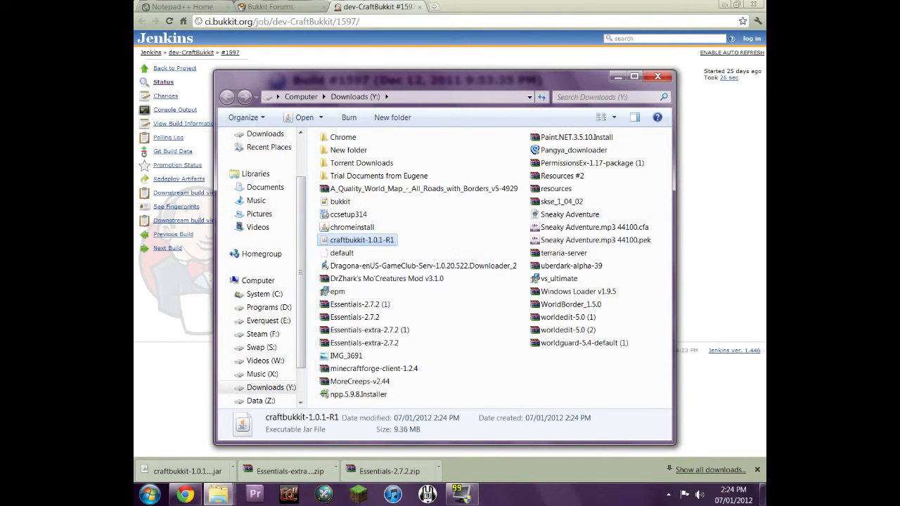
pyautogui.rightClick(357, 240)
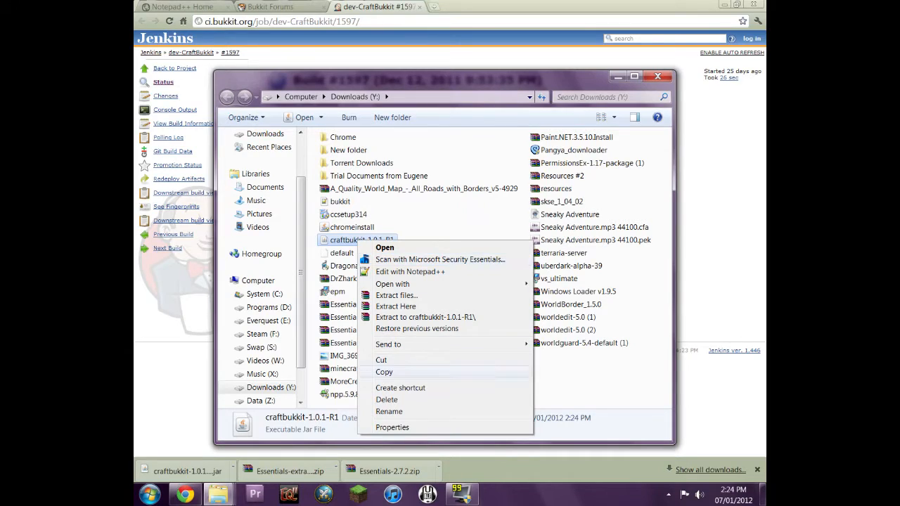
pyautogui.click(384, 360)
pyautogui.click(618, 76)
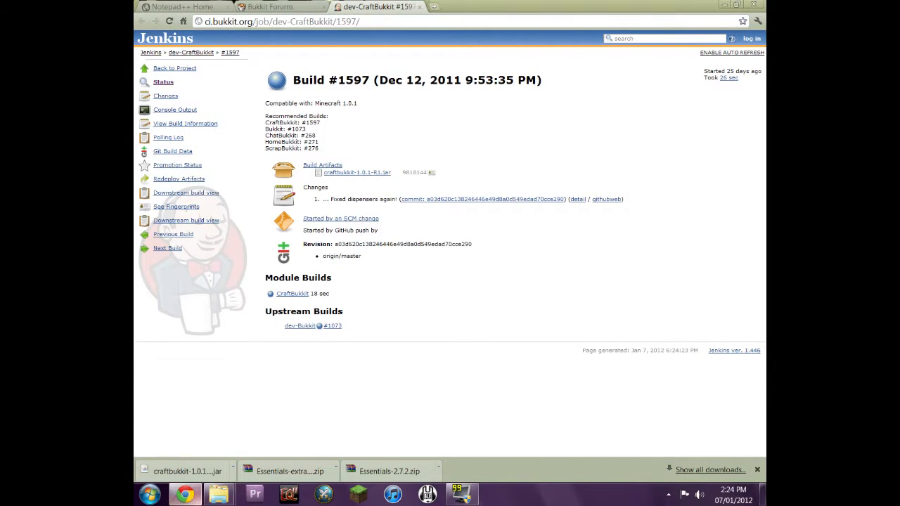
pyautogui.moveTo(218, 494)
pyautogui.click(345, 418)
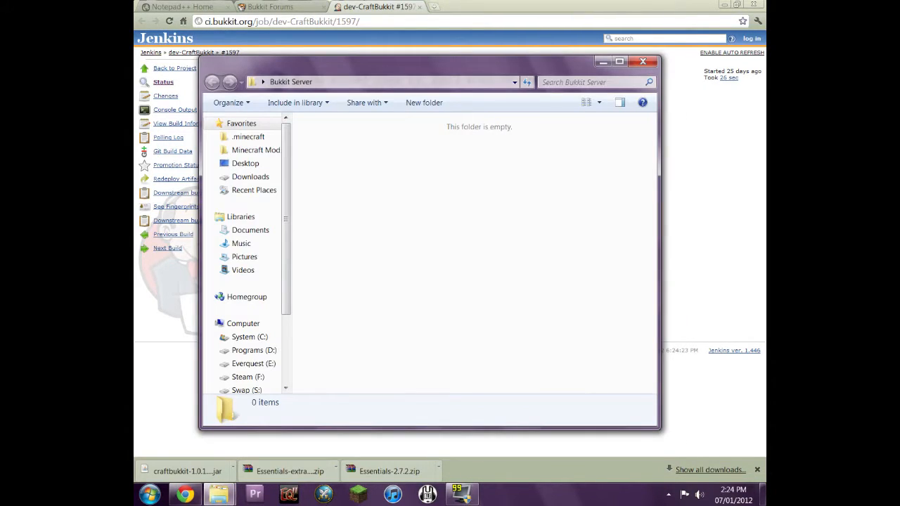
pyautogui.rightClick(391, 213)
pyautogui.click(416, 301)
pyautogui.click(417, 299)
pyautogui.moveTo(359, 73); pyautogui.dragTo(415, 64)
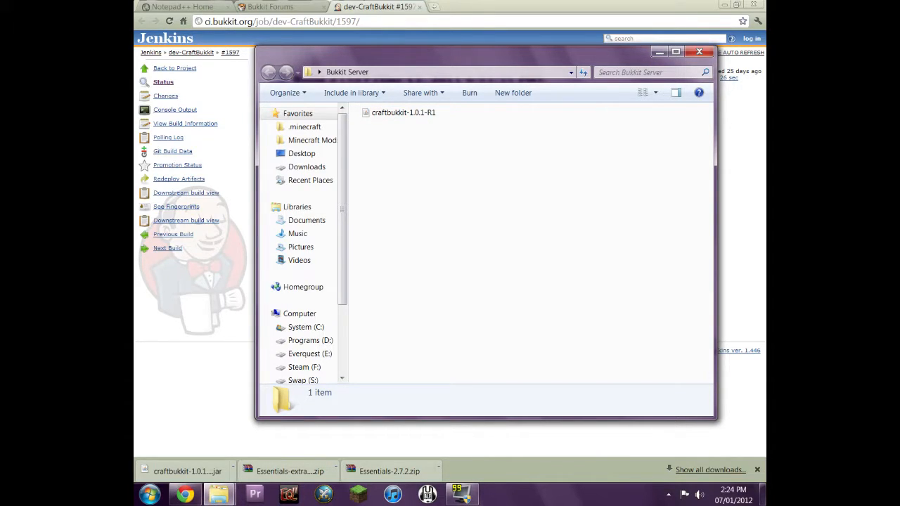
# Copy the start batch file from the desktop's Basic Minecraft folder into the Bukkit Server folder.
pyautogui.click(726, 4)
pyautogui.moveTo(506, 54); pyautogui.dragTo(482, 181)
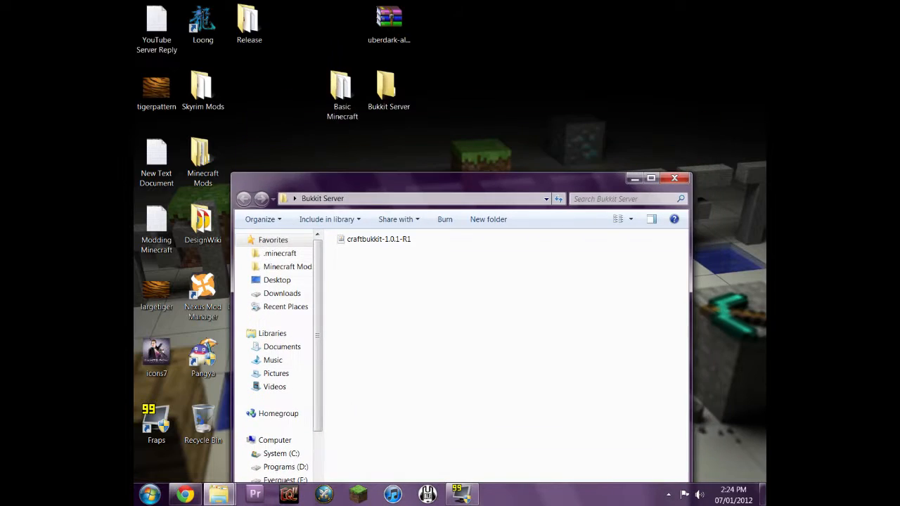
pyautogui.doubleClick(343, 91)
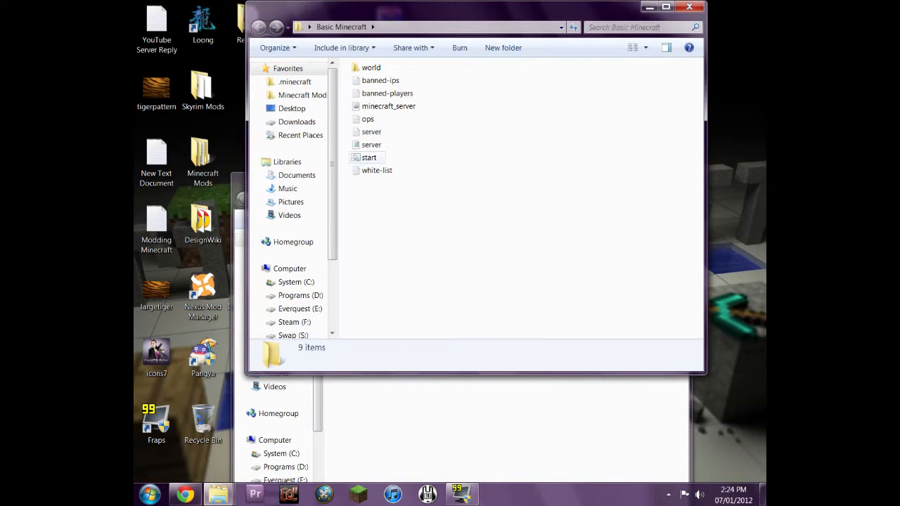
pyautogui.rightClick(358, 156)
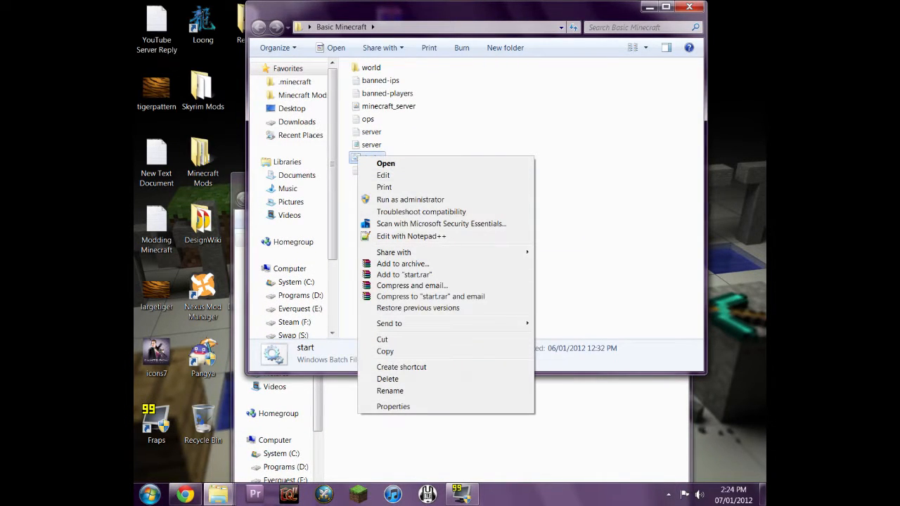
pyautogui.click(394, 352)
pyautogui.click(422, 423)
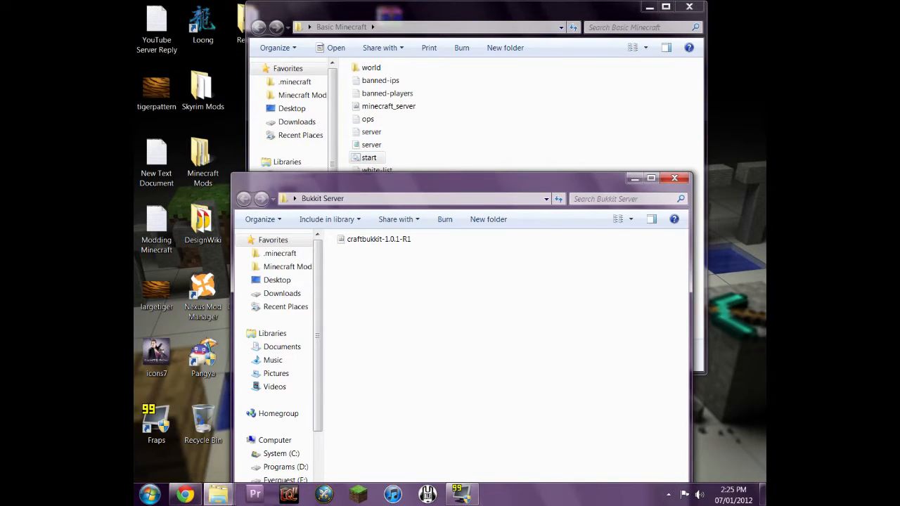
pyautogui.rightClick(382, 266)
pyautogui.click(404, 358)
# Edit the start batch file in Bukkit Server, replacing minecraft_server with the copied jar name craftbukkit-1.0.1-R1 in the java line.
pyautogui.rightClick(355, 252)
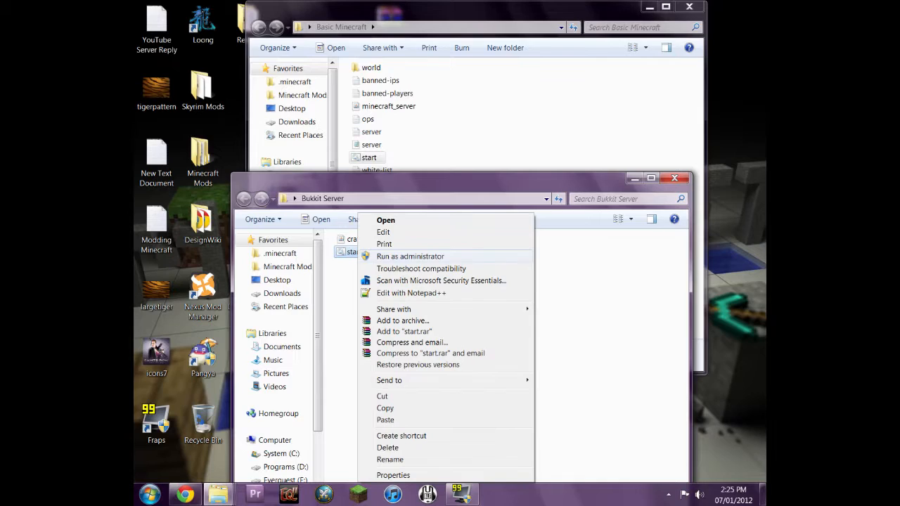
pyautogui.click(380, 233)
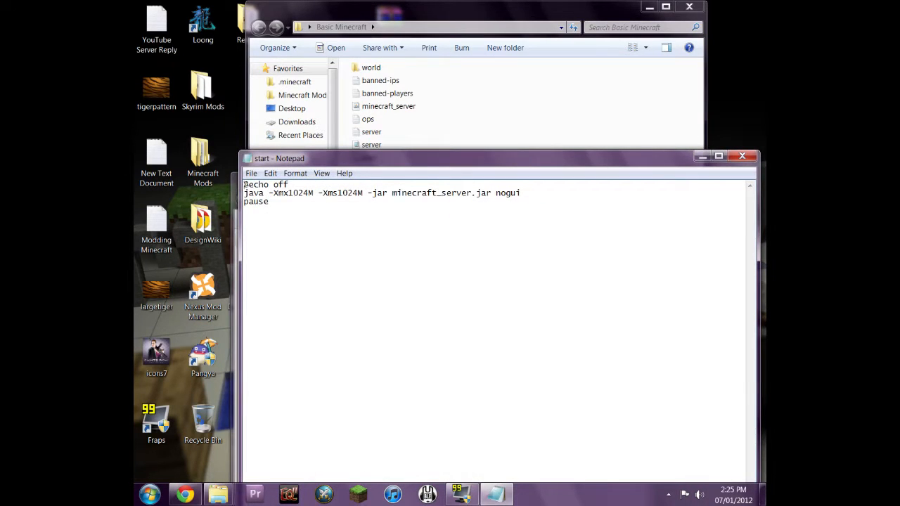
pyautogui.moveTo(317, 159); pyautogui.dragTo(411, 257)
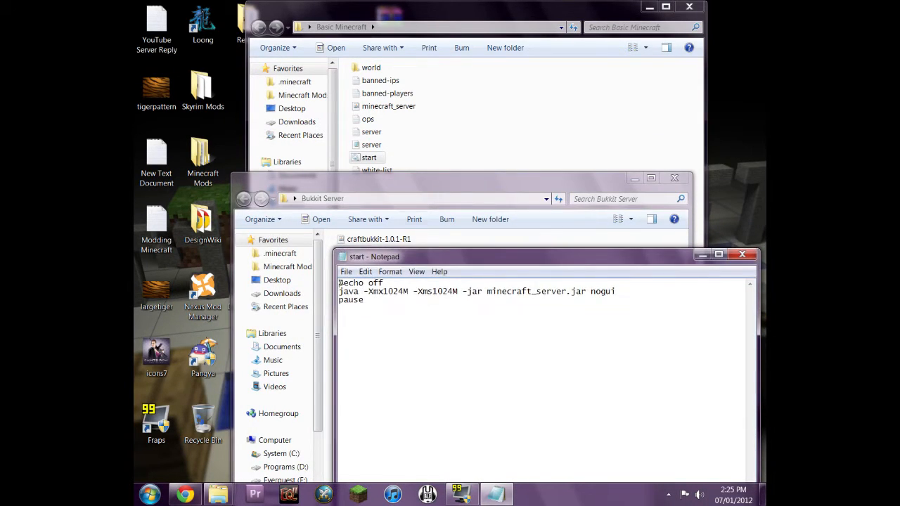
pyautogui.click(378, 240)
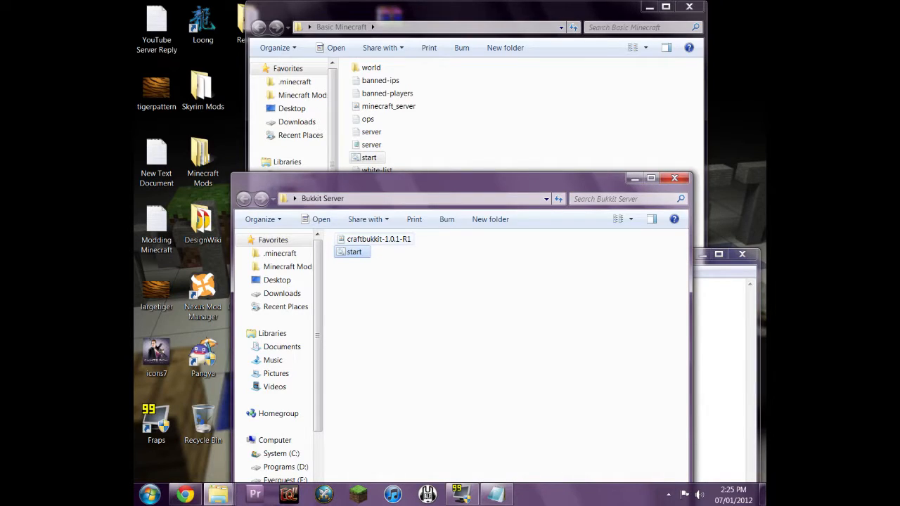
pyautogui.click(374, 241)
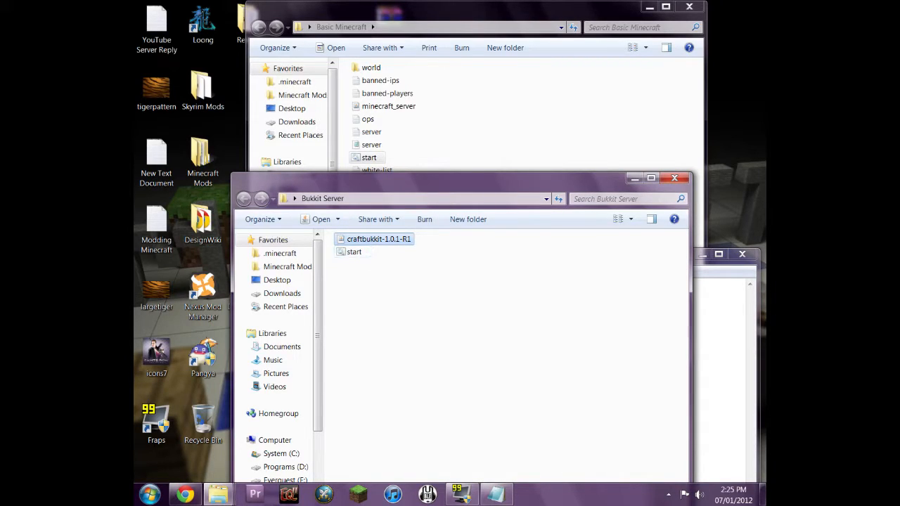
pyautogui.press('F2')
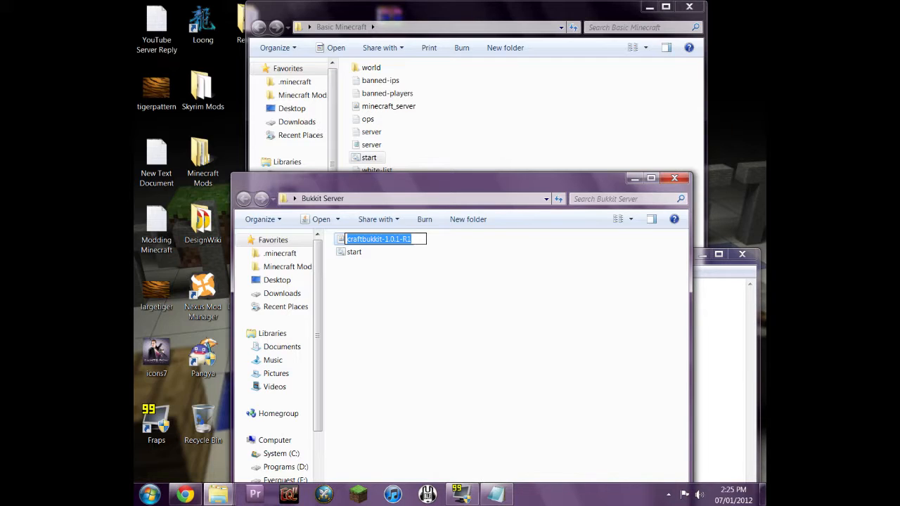
pyautogui.hotkey('alt', 'Tab')
pyautogui.moveTo(488, 292); pyautogui.dragTo(567, 291)
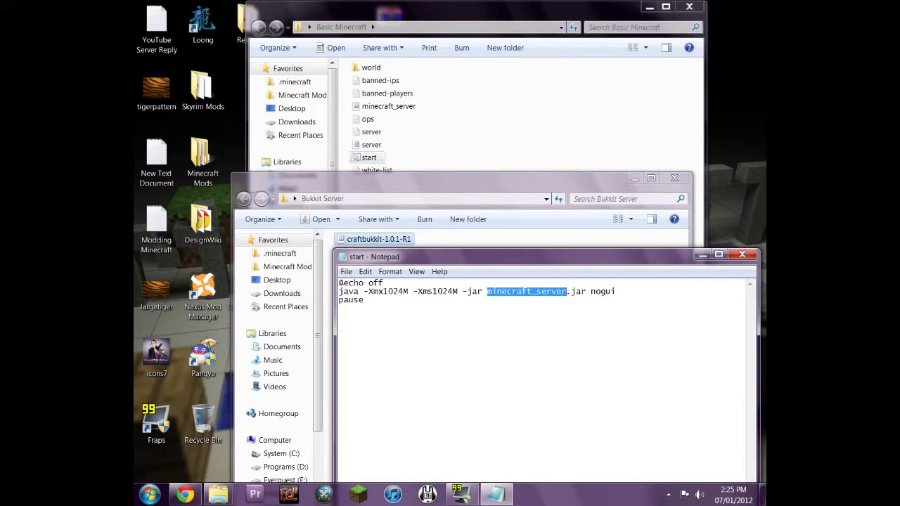
pyautogui.hotkey('ctrl', 'v')
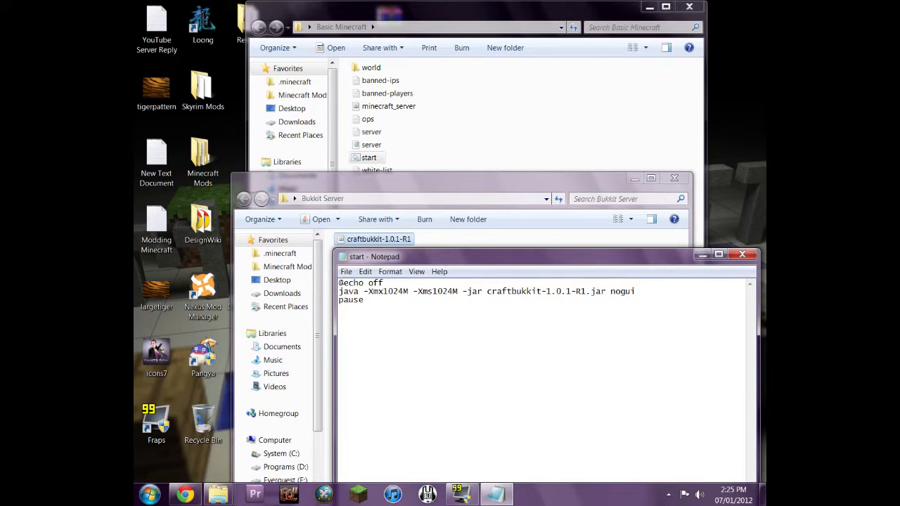
# Save the edited start batch file, close Notepad and bring the Bukkit Server folder back into full view.
pyautogui.click(346, 273)
pyautogui.click(365, 309)
pyautogui.click(742, 255)
pyautogui.click(563, 313)
pyautogui.moveTo(412, 185); pyautogui.dragTo(397, 87)
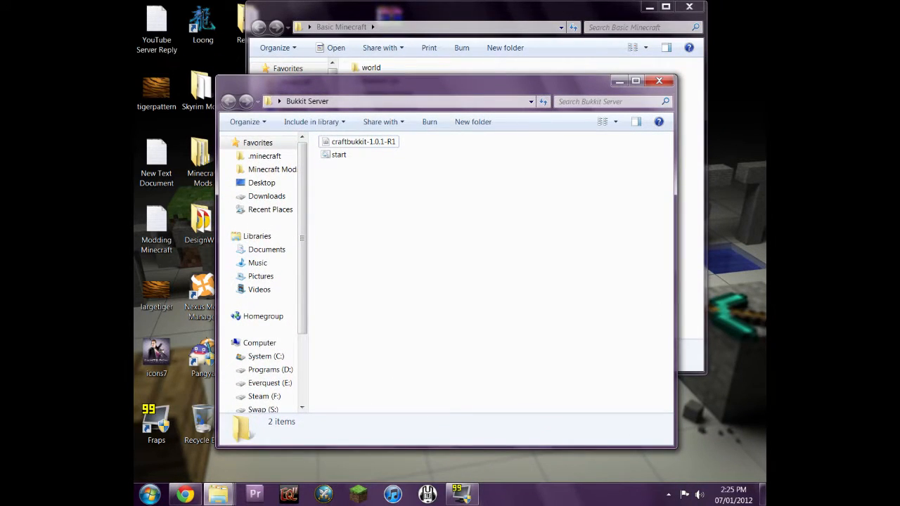
# Run the start batch file to generate the server files, shut the server down with the stop command and close the console.
pyautogui.doubleClick(339, 155)
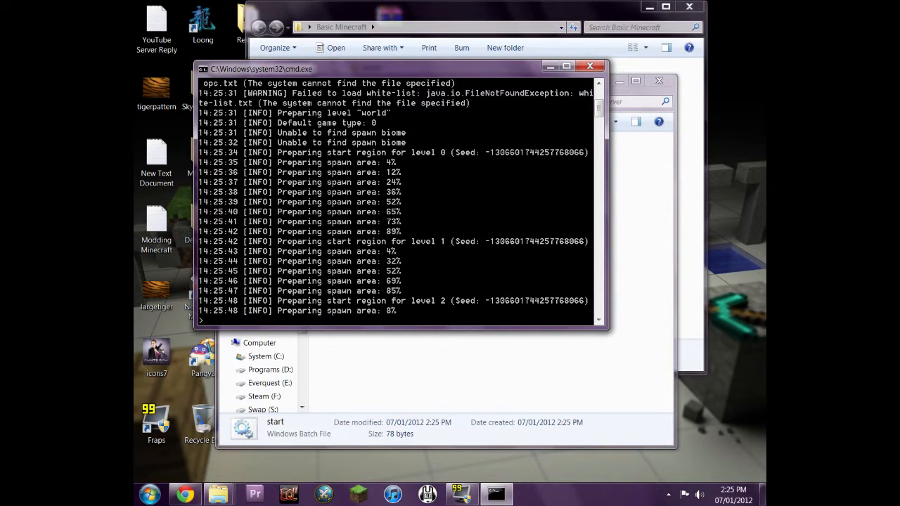
pyautogui.write('sto')
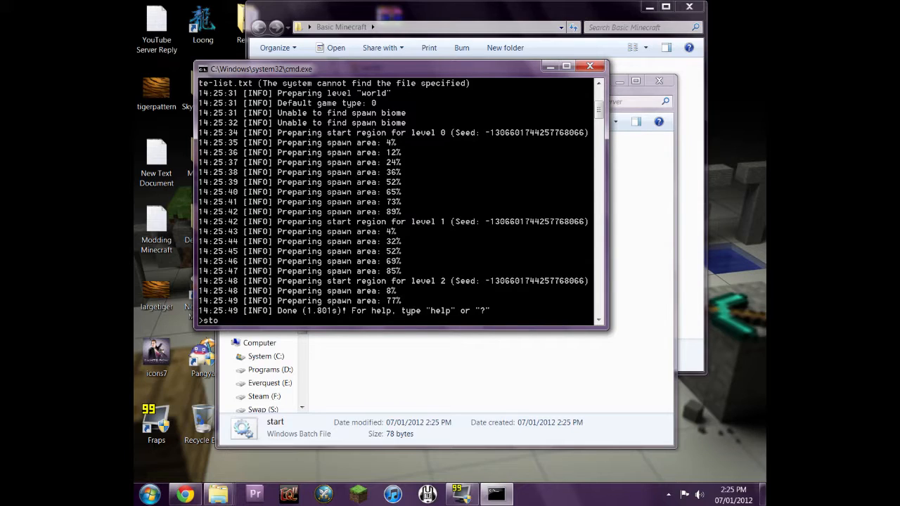
pyautogui.write('p')
pyautogui.press('Return')
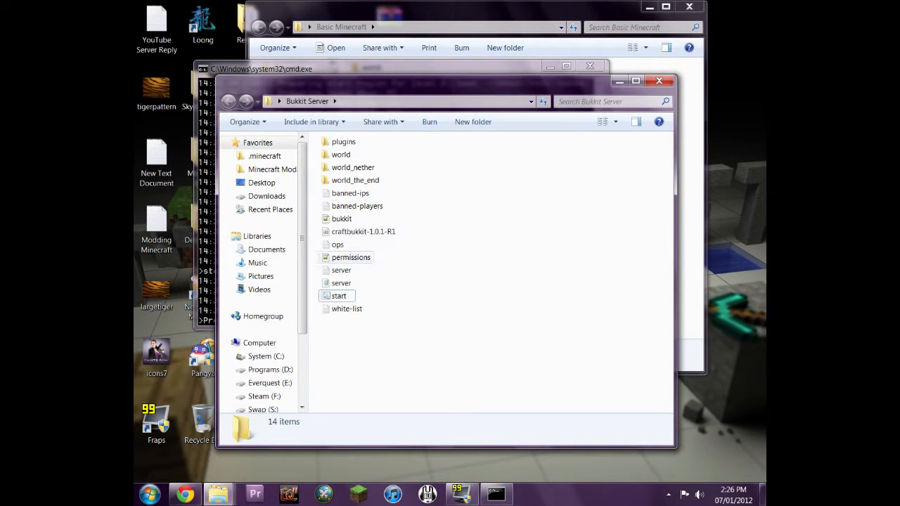
pyautogui.click(206, 295)
pyautogui.press('Return')
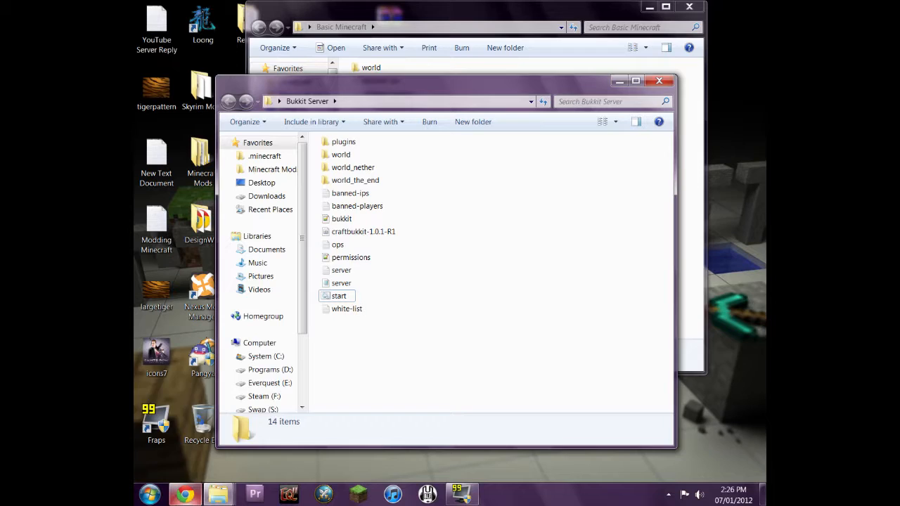
# Switch to Chrome to view the Notepad++ home page, and close the dev-CraftBukkit #1597 tab.
pyautogui.click(184, 496)
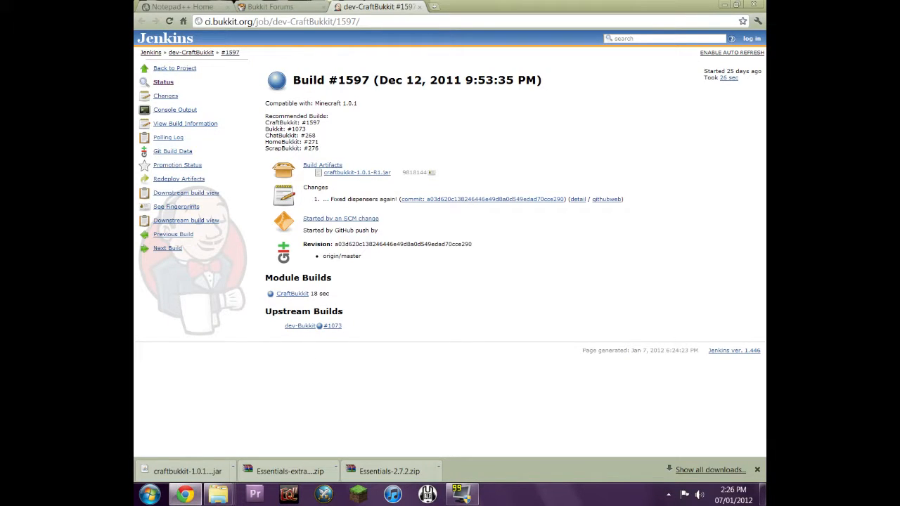
pyautogui.click(183, 7)
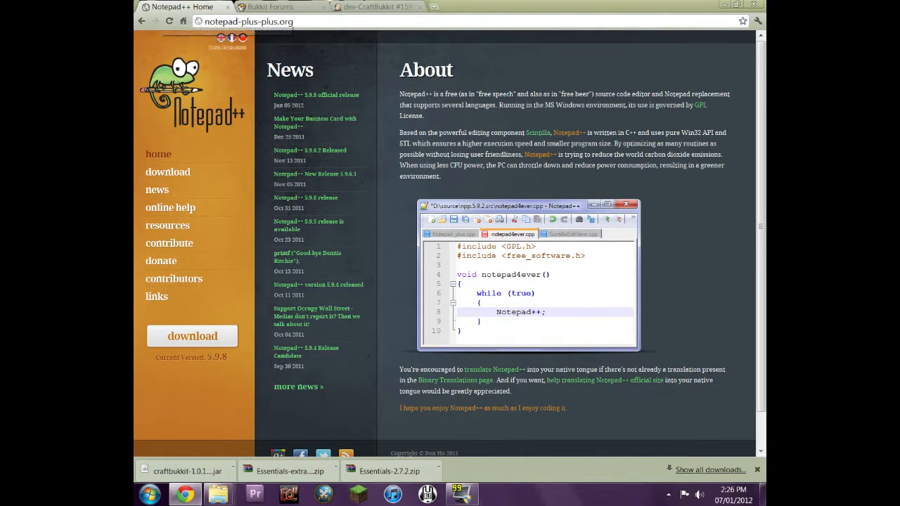
pyautogui.click(386, 7)
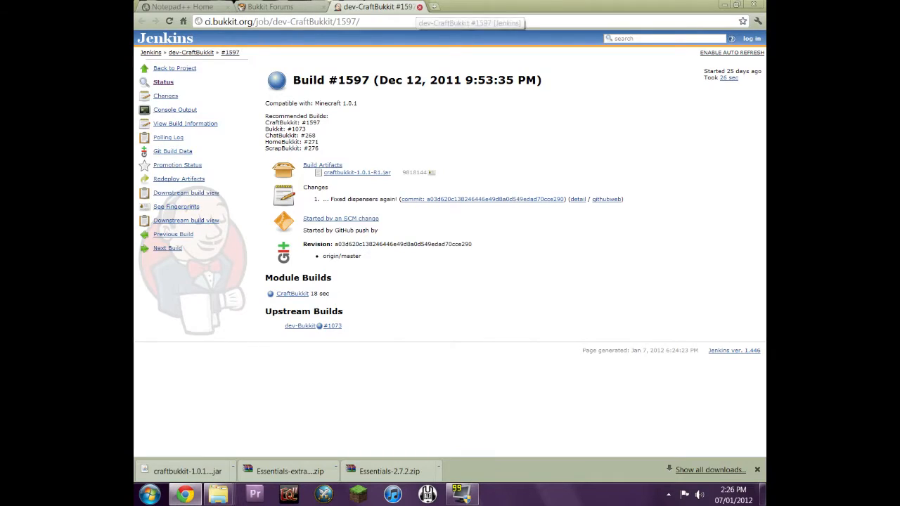
pyautogui.click(420, 7)
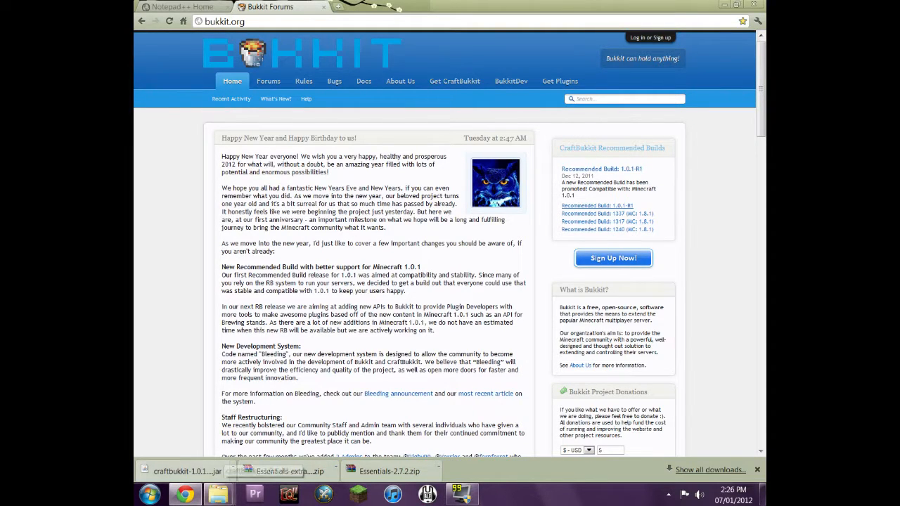
# Open the bukkit configuration file from the Bukkit Server folder in Notepad++ and examine its spawn-radius setting.
pyautogui.moveTo(218, 494)
pyautogui.click(345, 415)
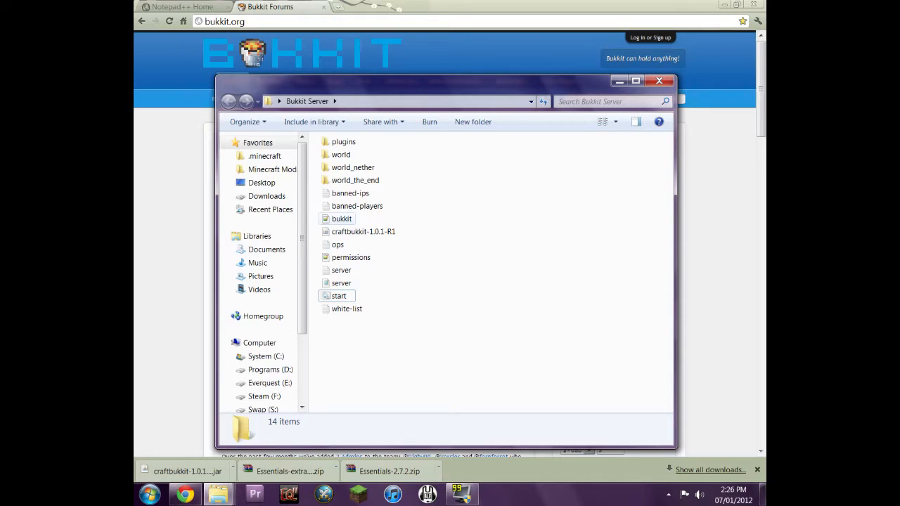
pyautogui.click(342, 219)
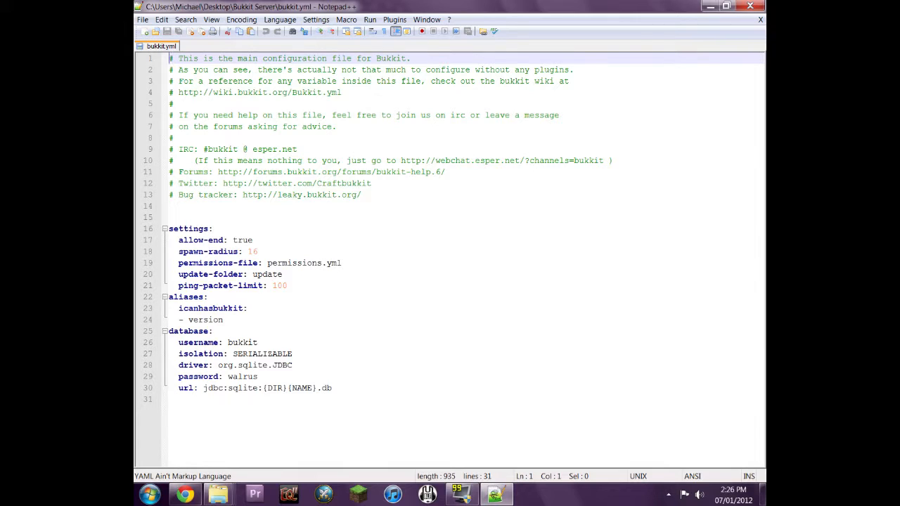
pyautogui.moveTo(259, 252); pyautogui.dragTo(248, 252)
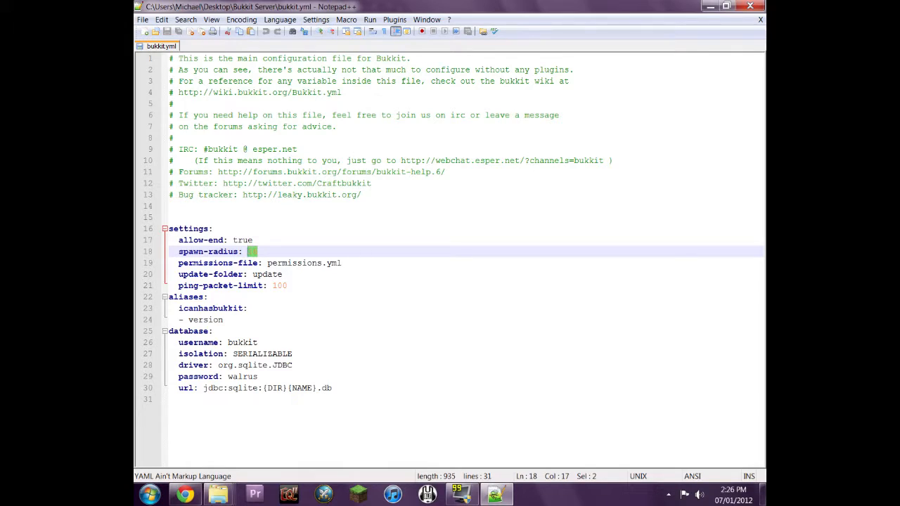
pyautogui.click(214, 228)
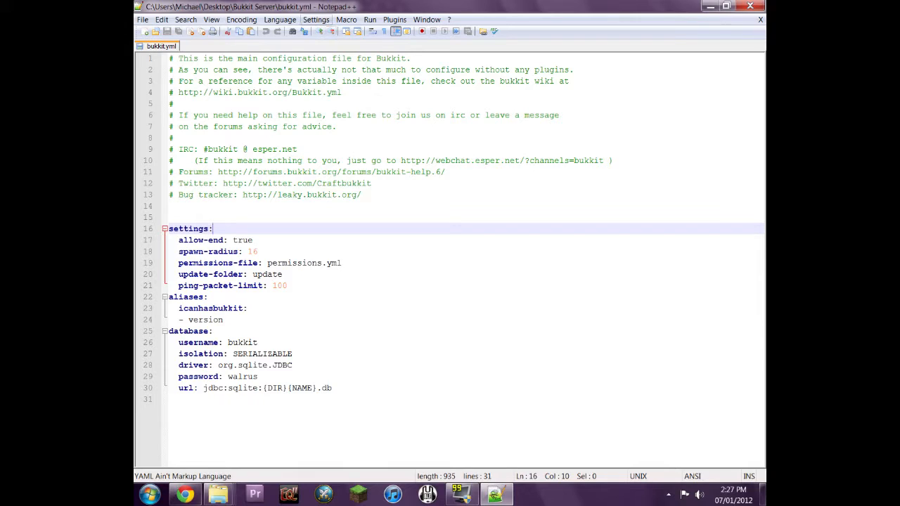
# Review the default tab size and Replace by space option in the Language Menu/Tab Settings preferences, and close the preferences.
pyautogui.click(315, 19)
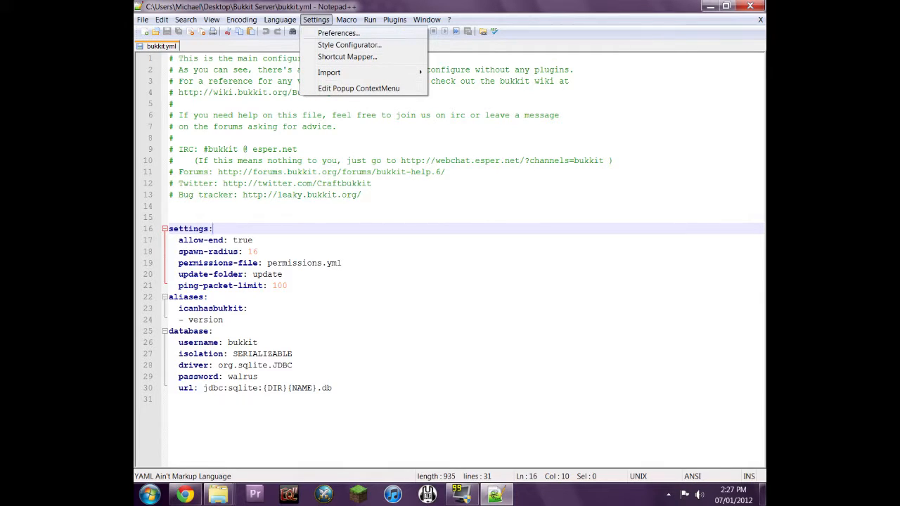
pyautogui.click(338, 33)
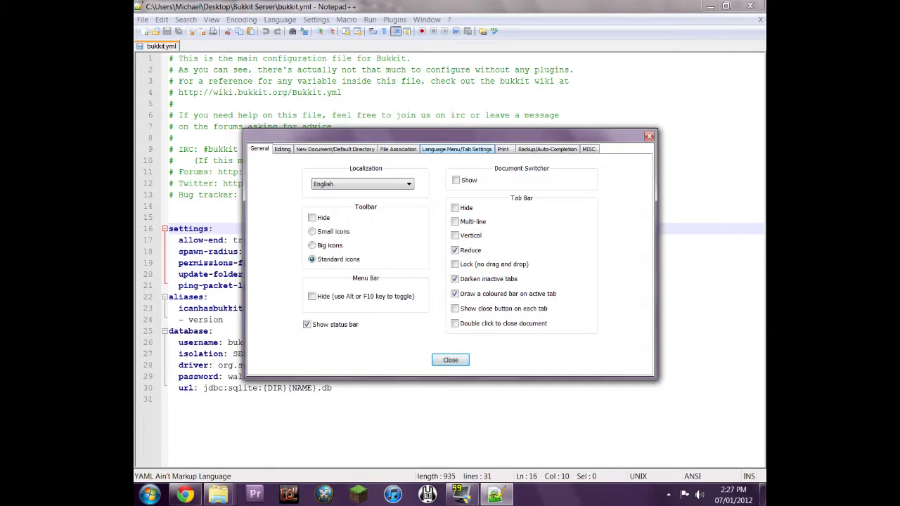
pyautogui.click(456, 149)
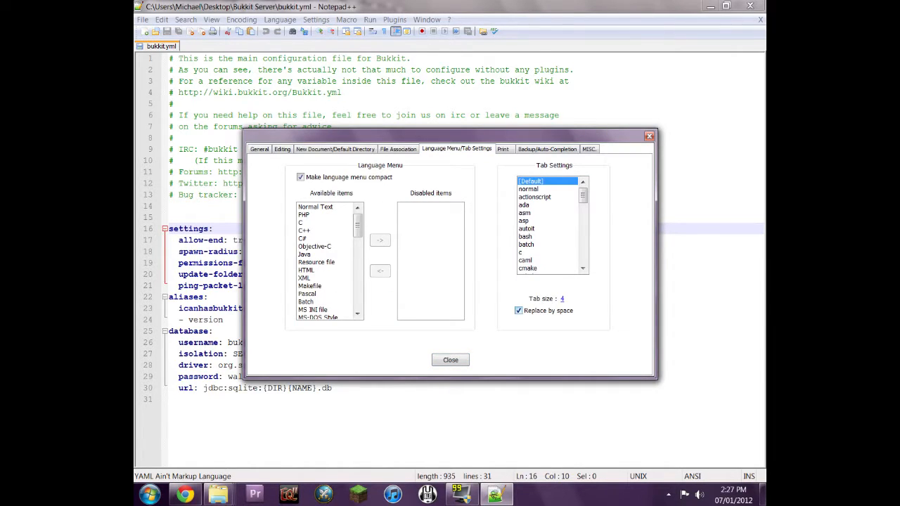
pyautogui.click(451, 360)
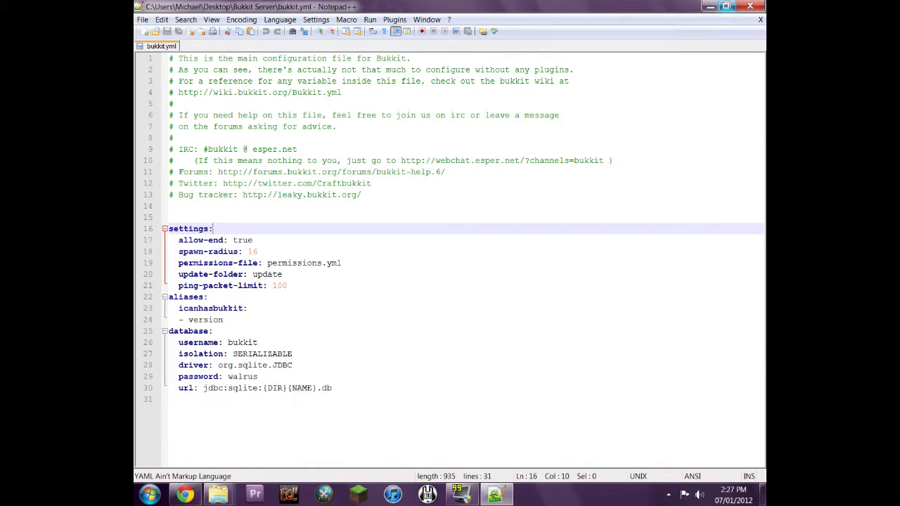
# Close Notepad++, switch to Chrome and open the plugin list from the Bukkit site.
pyautogui.click(750, 6)
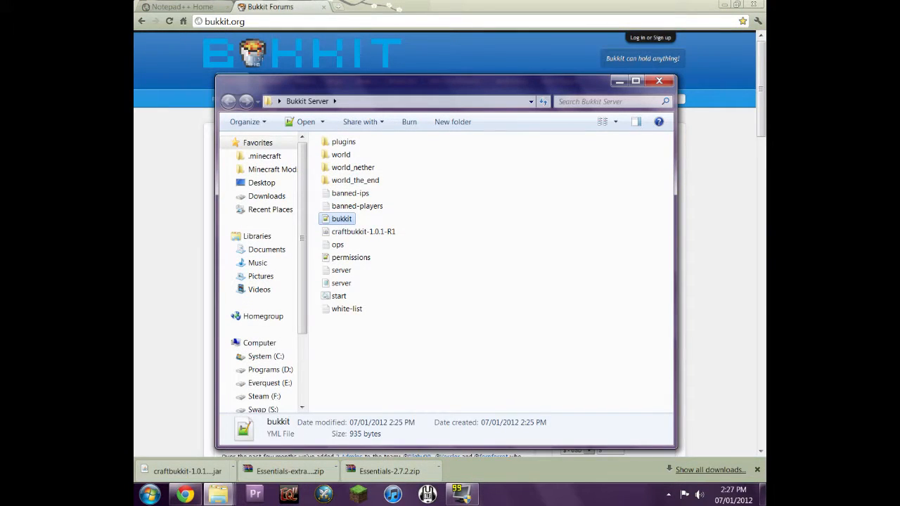
pyautogui.click(492, 281)
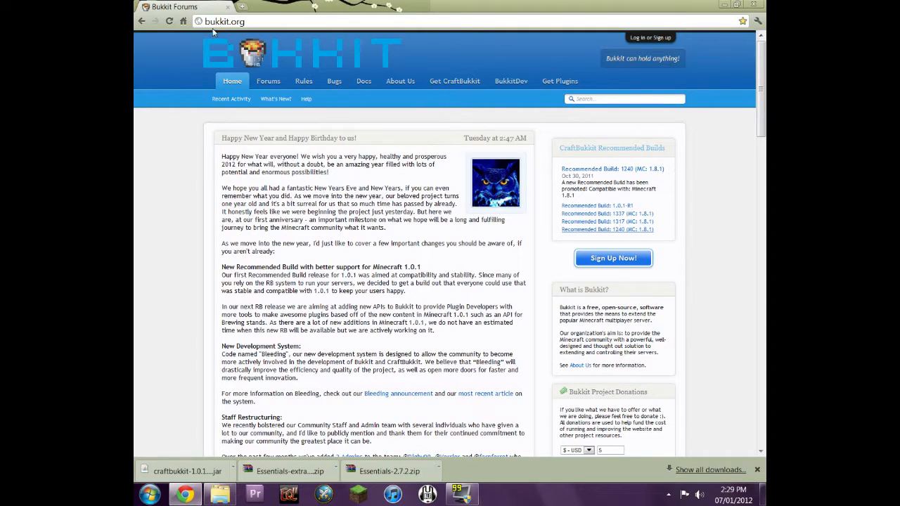
pyautogui.click(562, 86)
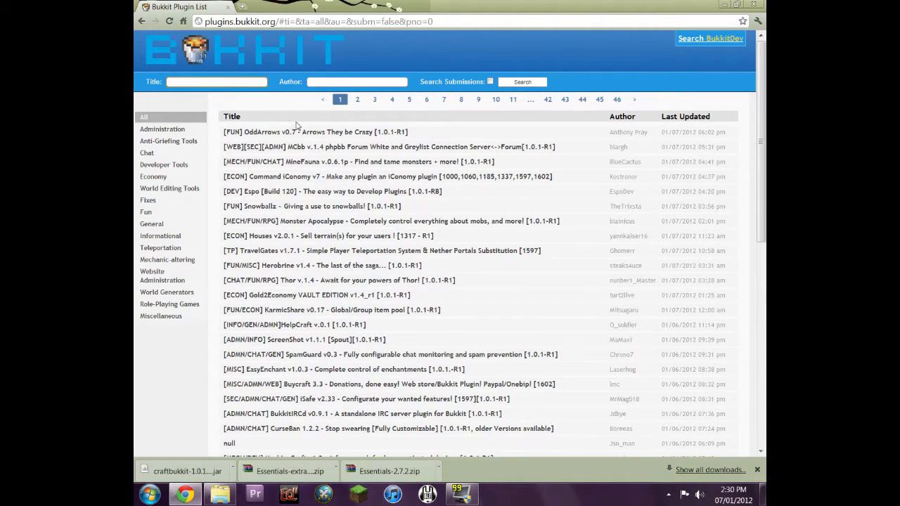
# Search the plugin titles for worldedit and open the WorldEdit [5.0] World editing/de-griefing thread.
pyautogui.click(198, 82)
pyautogui.click(198, 82)
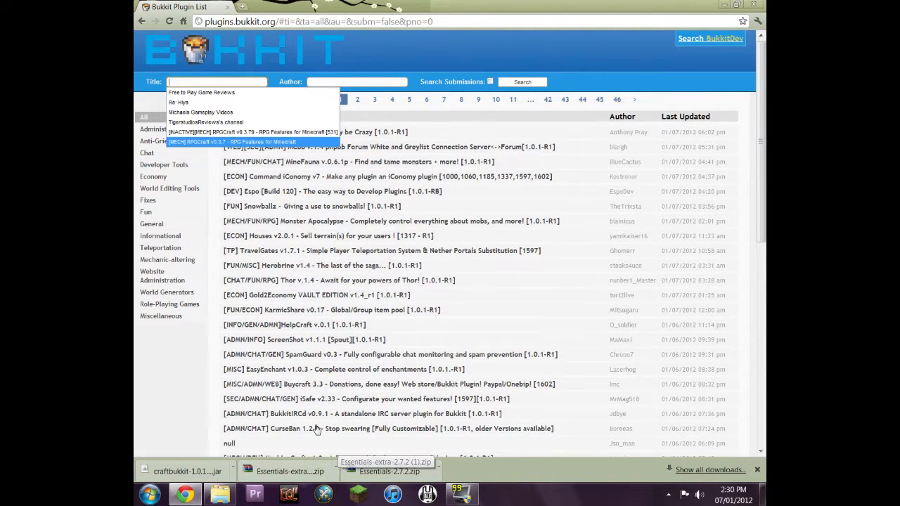
pyautogui.click(177, 377)
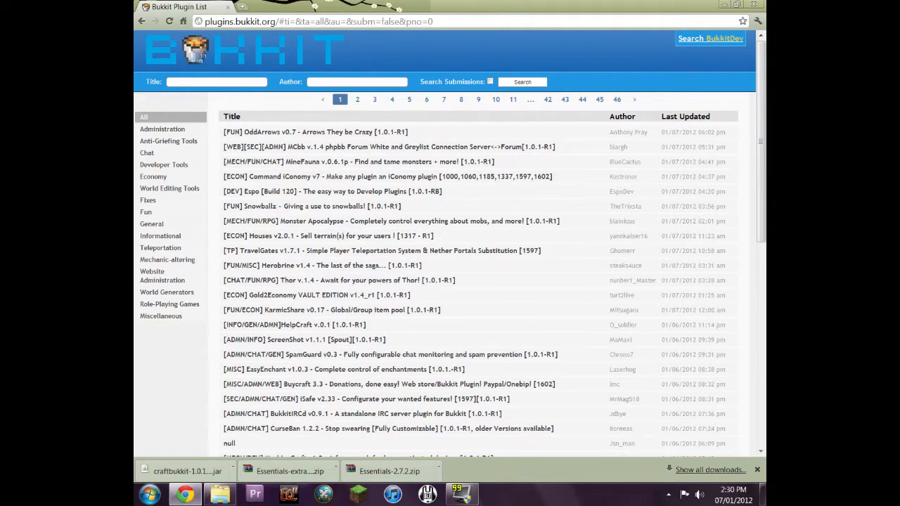
pyautogui.click(150, 82)
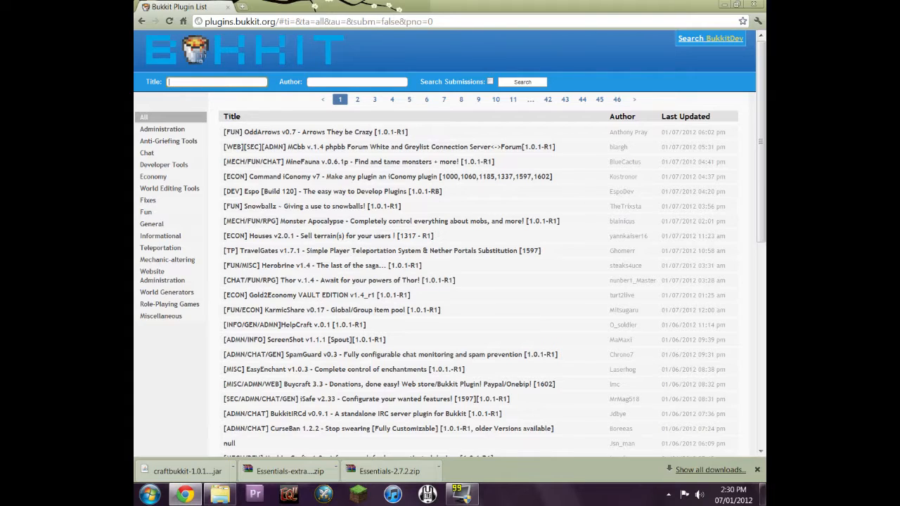
pyautogui.write('worldedit')
pyautogui.press('Return')
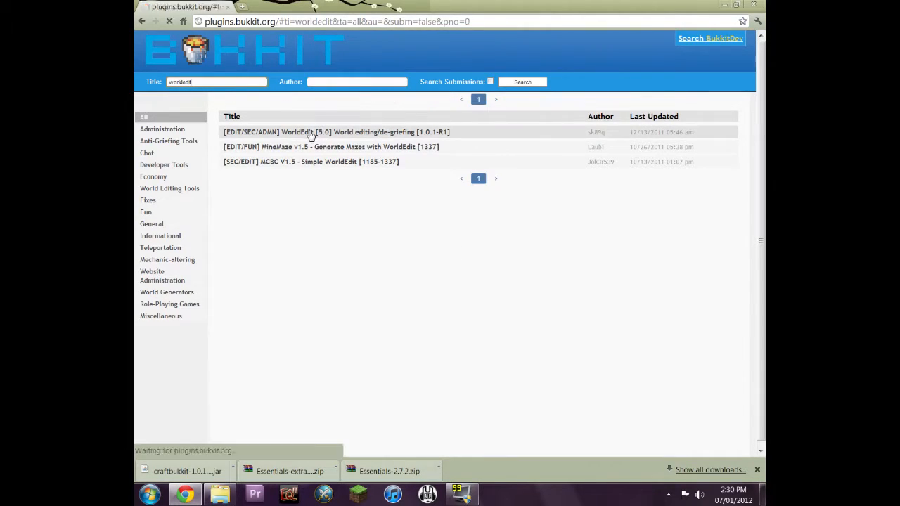
pyautogui.click(321, 133)
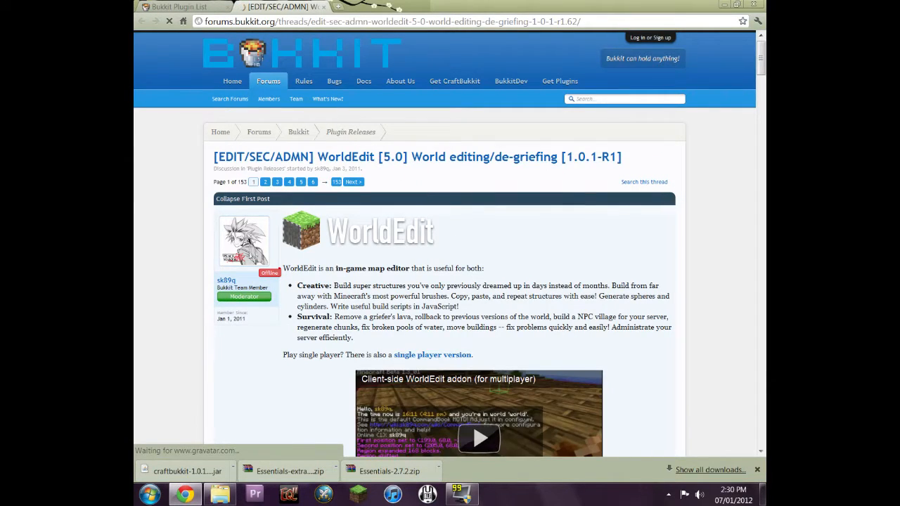
# Download WorldEdit 5.0 through the thread's link to its BukkitDev page, and close both WorldEdit tabs.
pyautogui.scroll(-3, 419, 275)
pyautogui.scroll(-4, 623, 344)
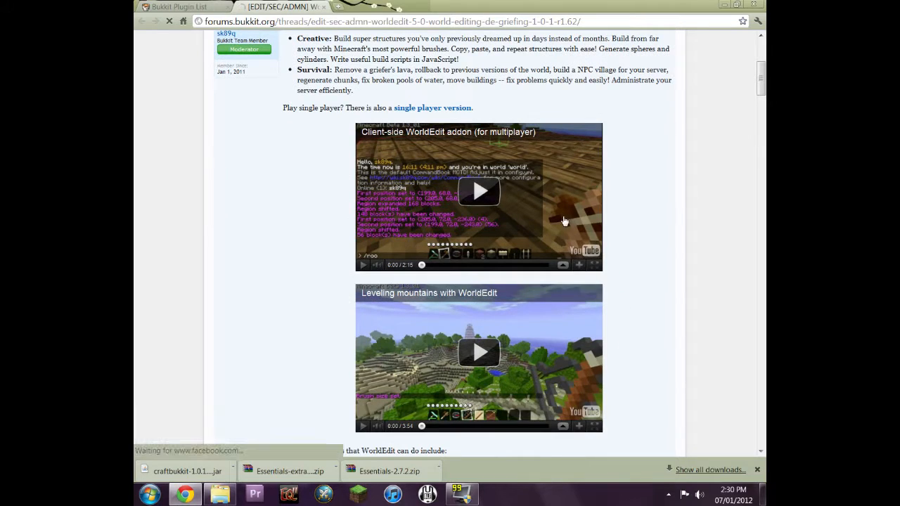
pyautogui.scroll(1, 643, 326)
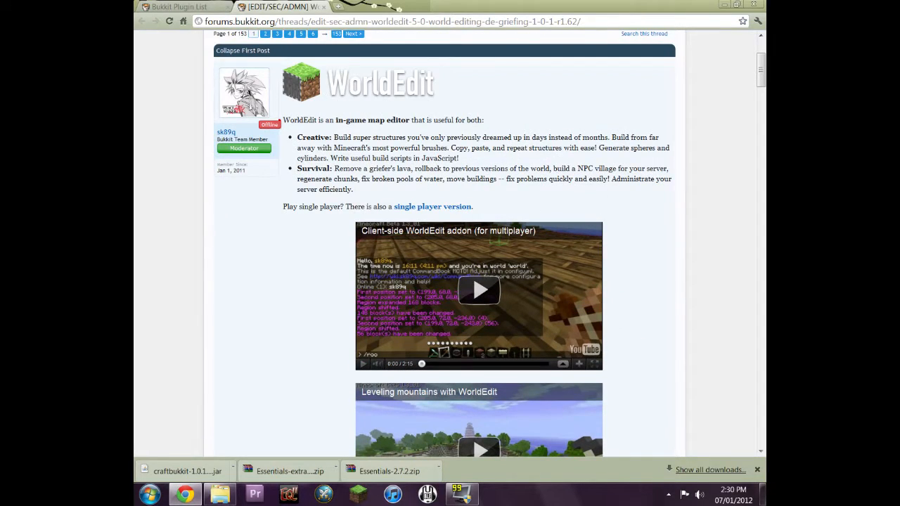
pyautogui.scroll(-6, 326, 185)
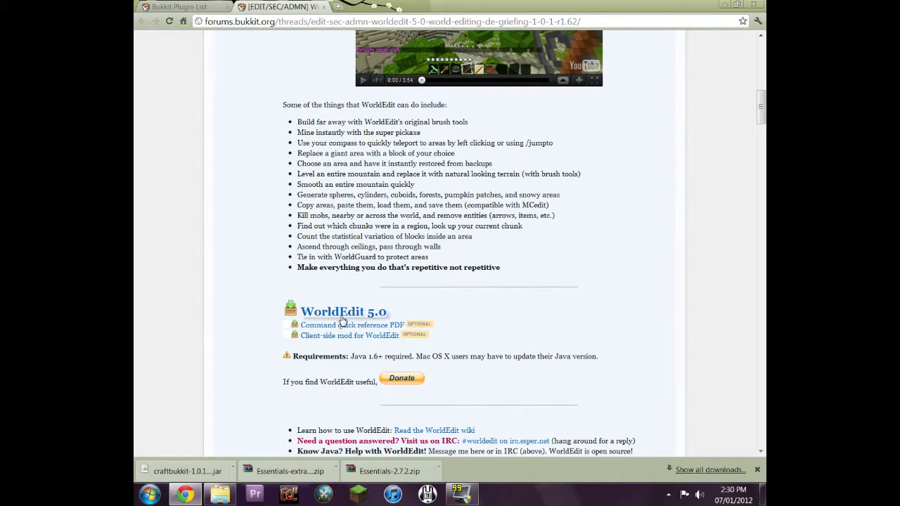
pyautogui.click(326, 314)
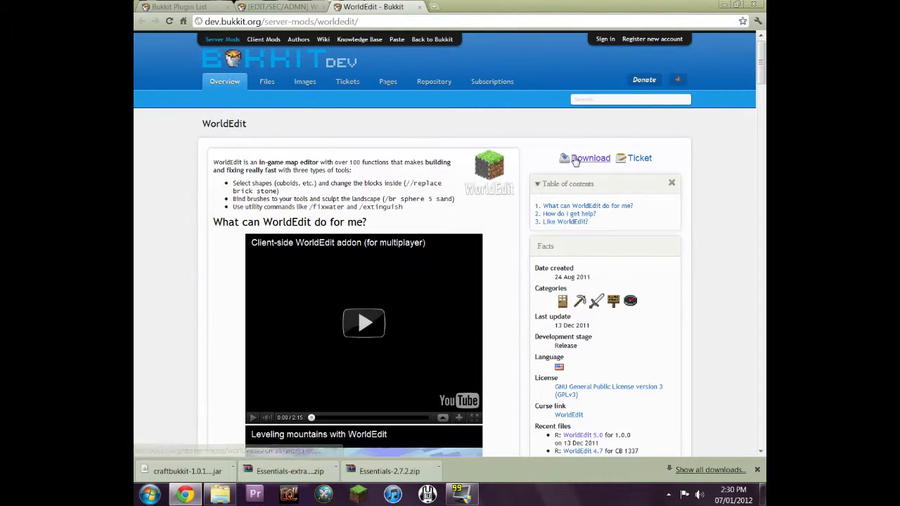
pyautogui.click(593, 159)
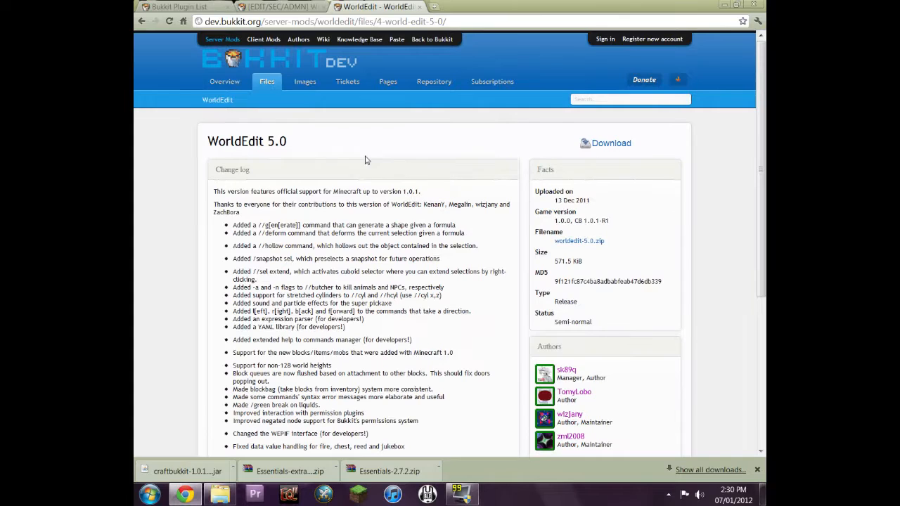
pyautogui.click(624, 150)
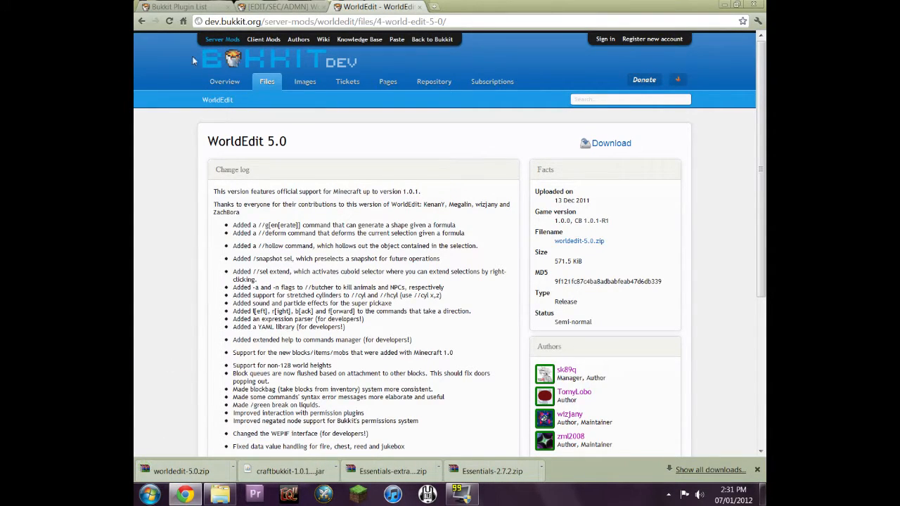
pyautogui.click(420, 7)
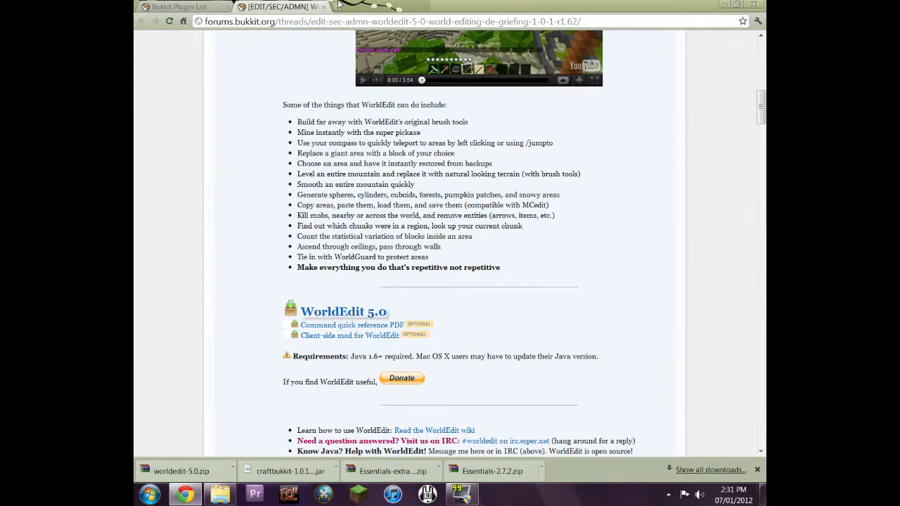
pyautogui.click(326, 7)
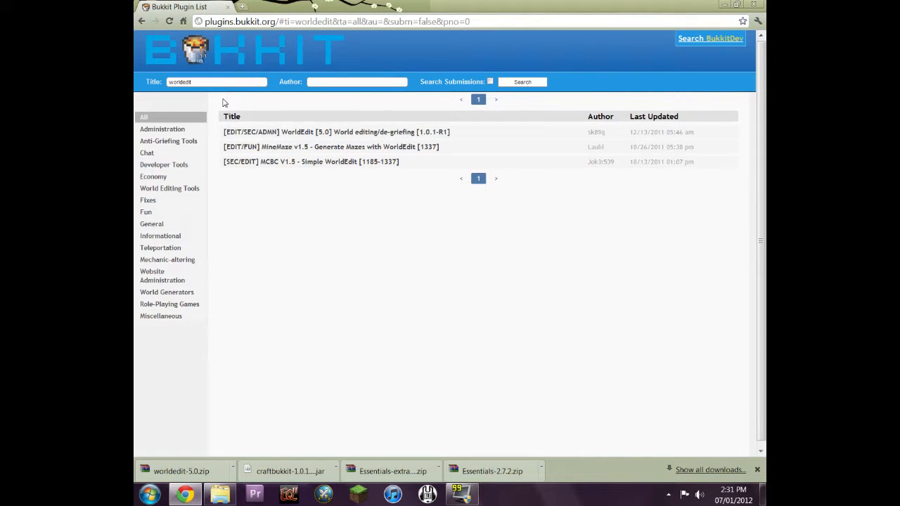
# Search the plugin titles for worldguard and open the WorldGuard [5.3] thread.
pyautogui.press('BackSpace')
pyautogui.press('BackSpace')
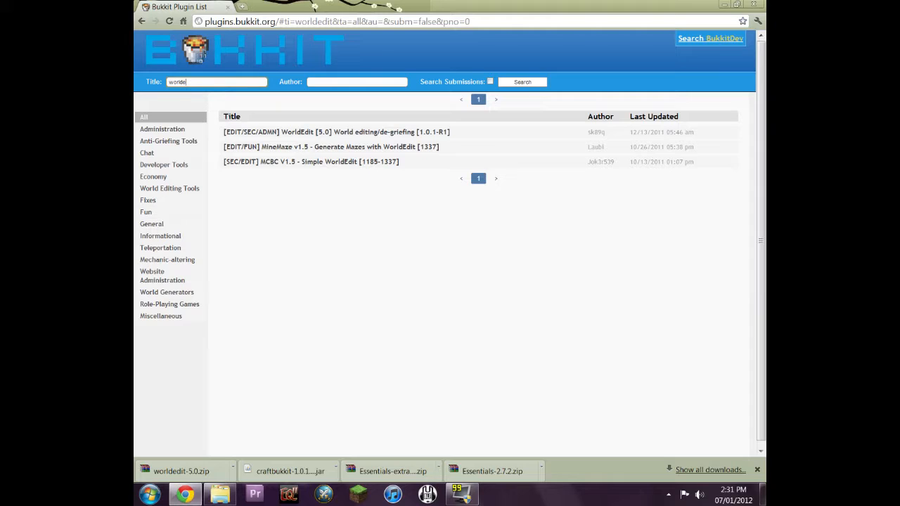
pyautogui.write('guard')
pyautogui.press('Return')
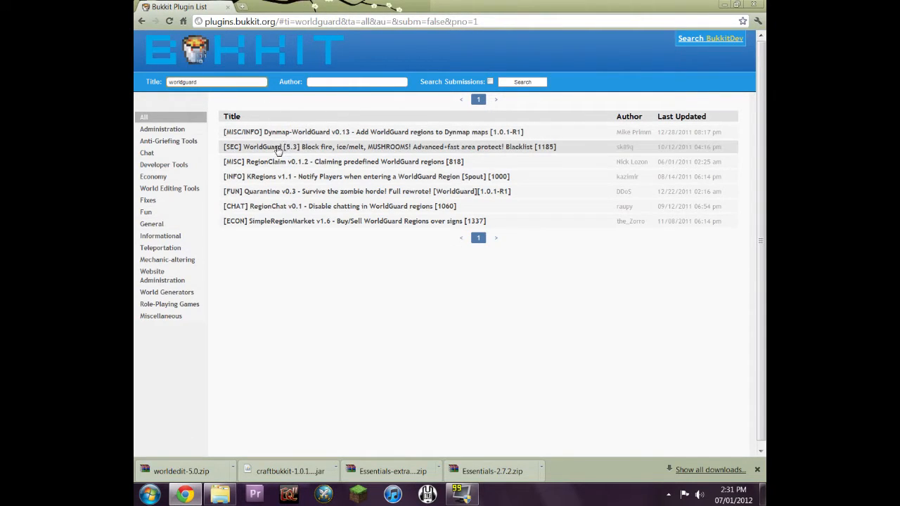
pyautogui.click(272, 149)
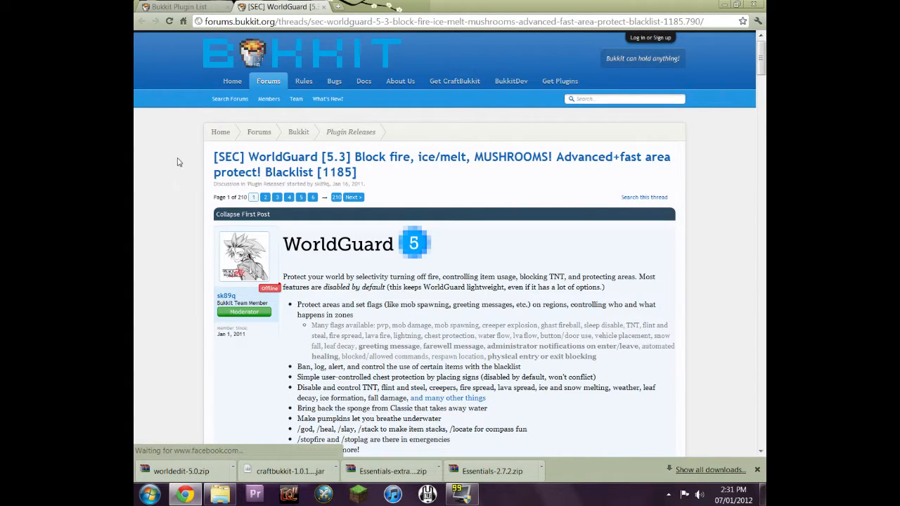
# Download WorldGuard 5.4 from the BukkitDev page linked in the thread, and close both WorldGuard tabs.
pyautogui.scroll(-4, 386, 271)
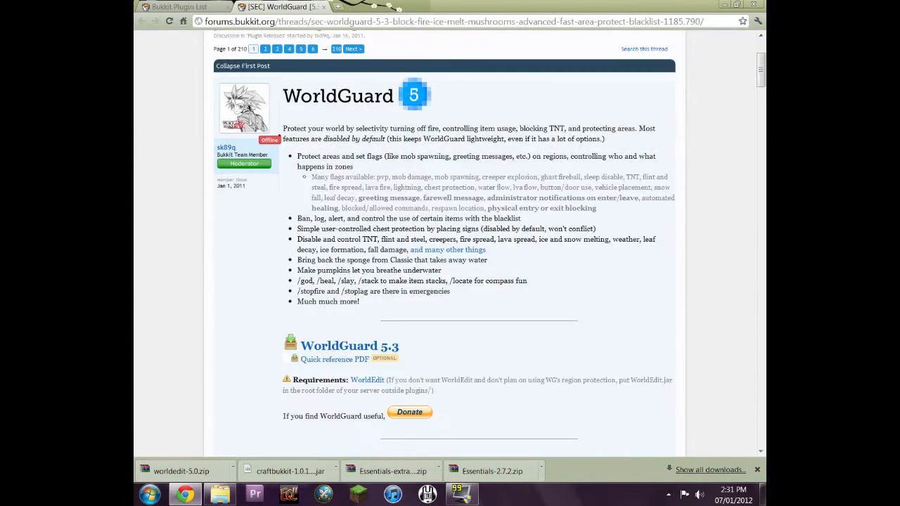
pyautogui.click(351, 255)
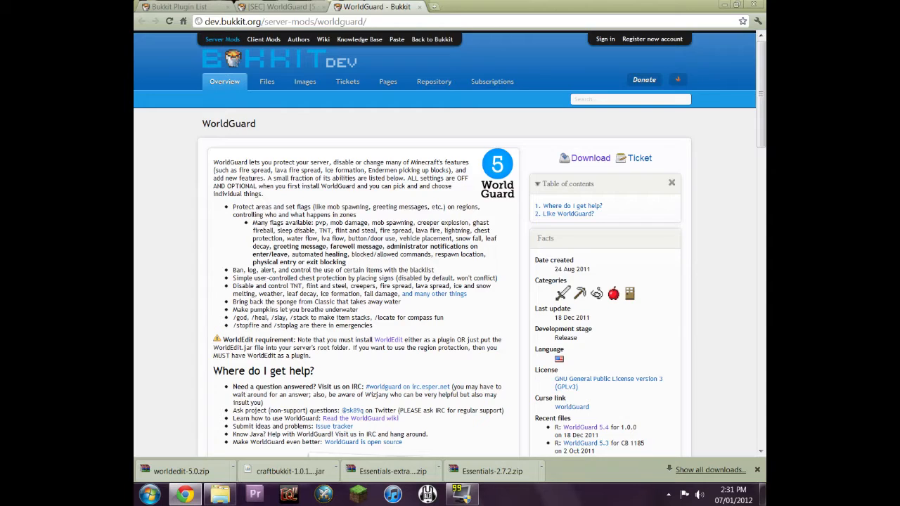
pyautogui.scroll(-2, 605, 148)
pyautogui.scroll(2, 605, 148)
pyautogui.click(590, 158)
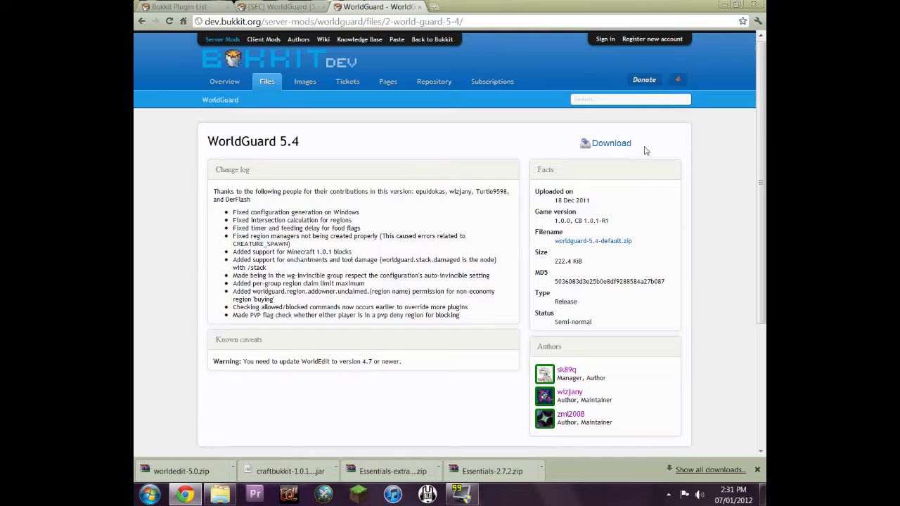
pyautogui.click(605, 143)
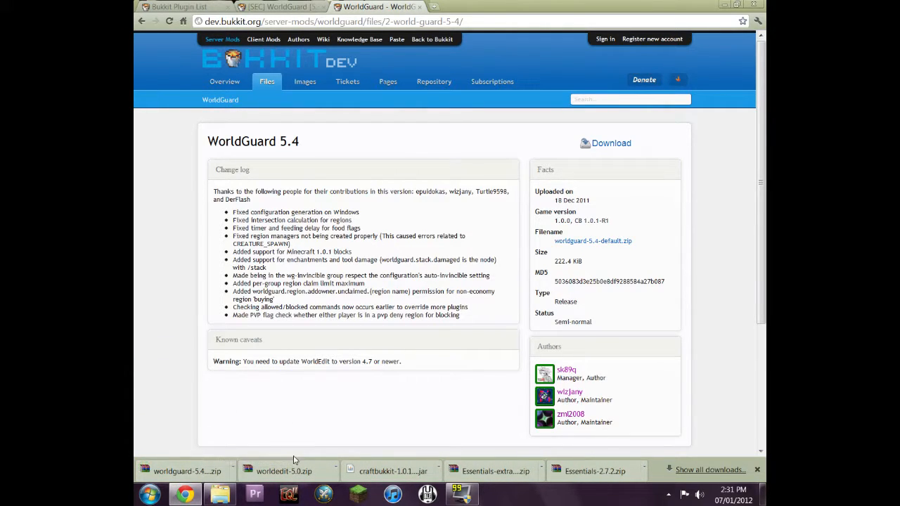
pyautogui.click(420, 6)
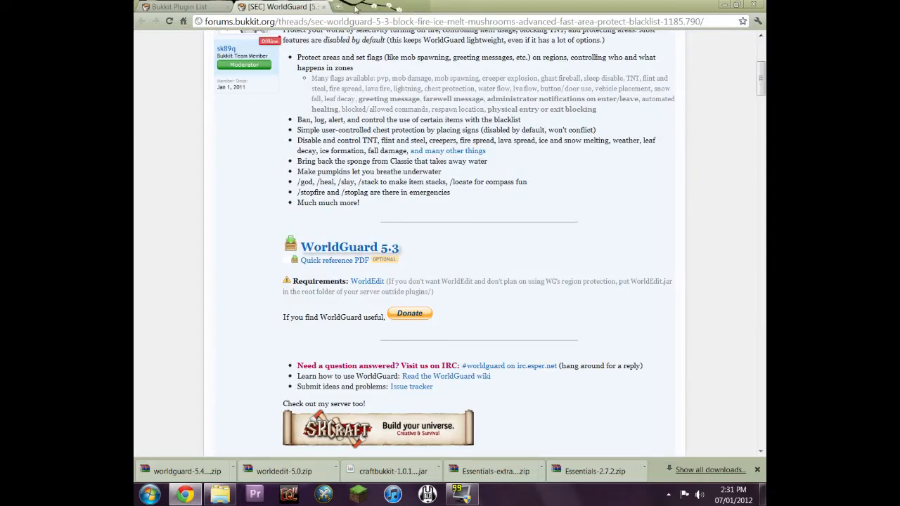
pyautogui.click(324, 7)
# Search the plugin titles for permissionsex and open the PermissionsEx (PEX) v1.17 thread.
pyautogui.hotkey('ctrl', 'a')
pyautogui.write('per')
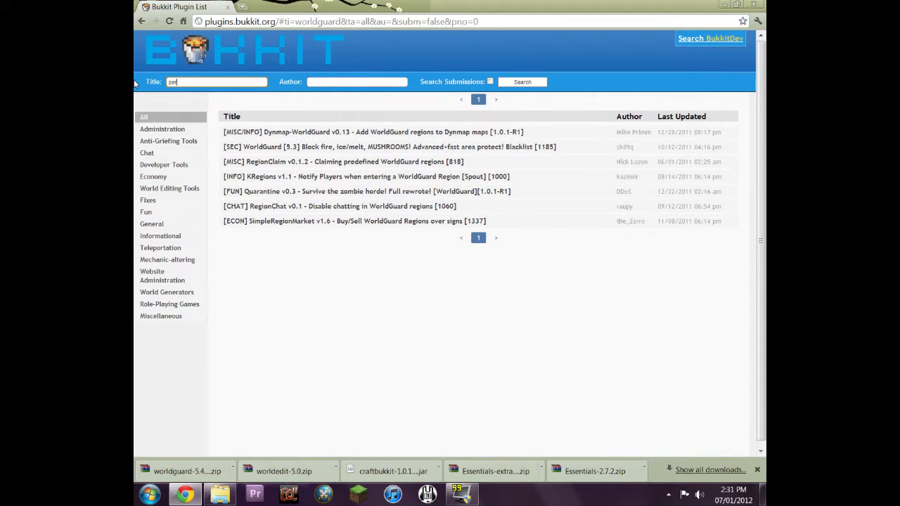
pyautogui.write('missionax')
pyautogui.press('Return')
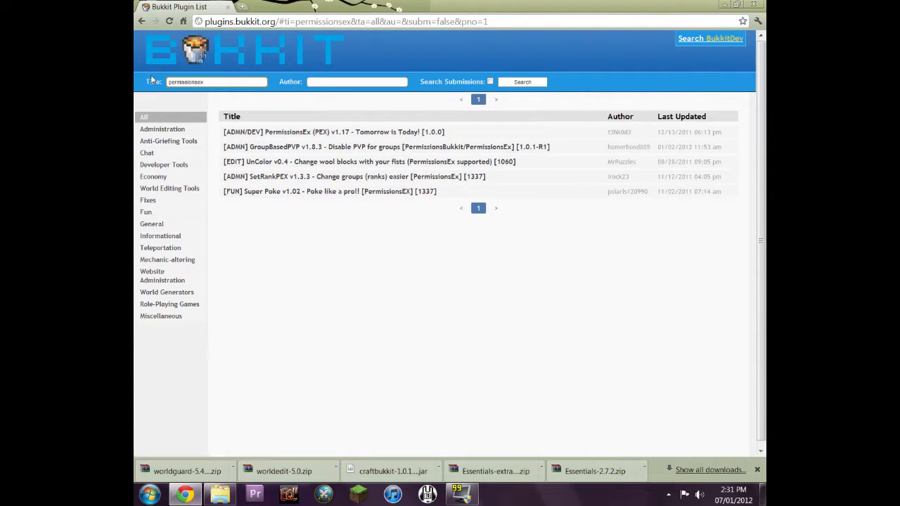
pyautogui.click(347, 133)
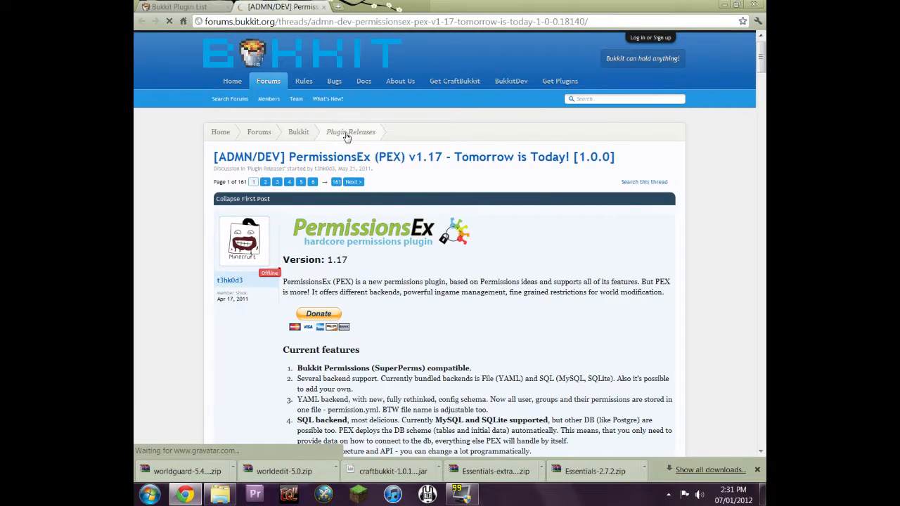
# Download the PermissionsEx v1.17 package from its BukkitDev page, and close both PermissionsEx tabs.
pyautogui.click(338, 235)
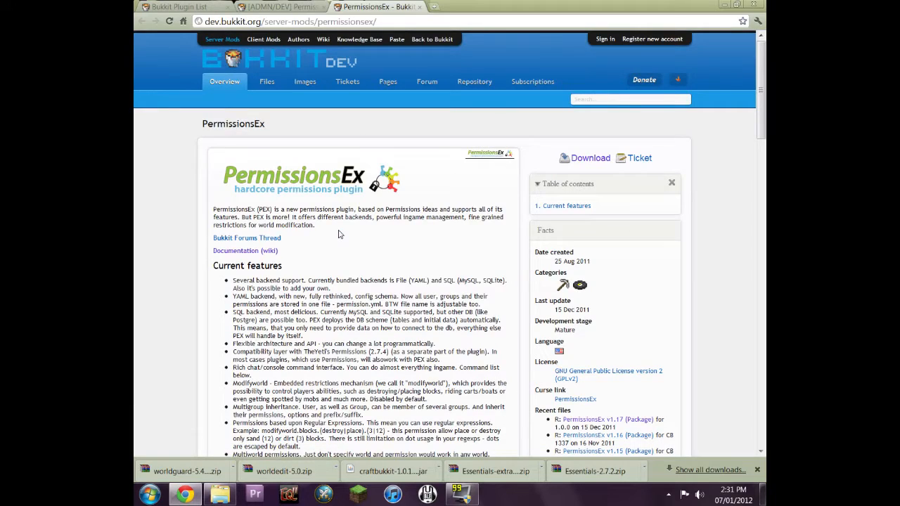
pyautogui.click(583, 159)
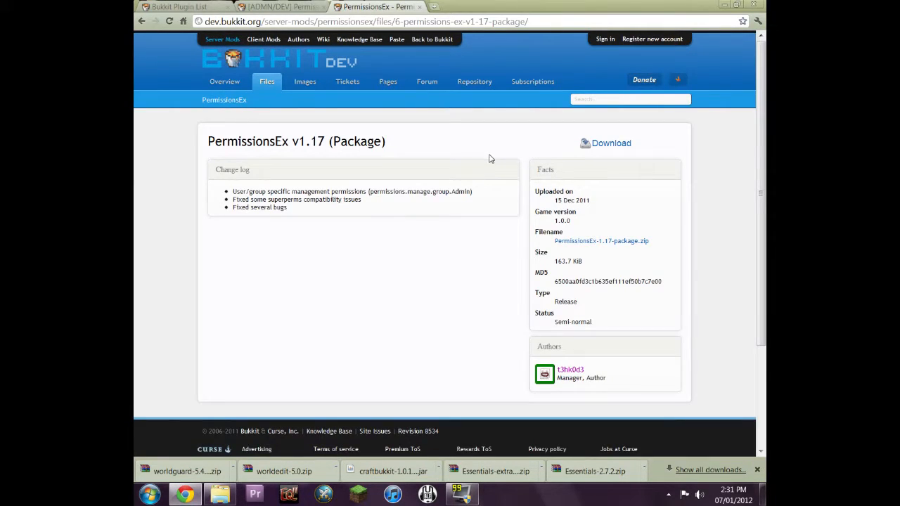
pyautogui.click(623, 144)
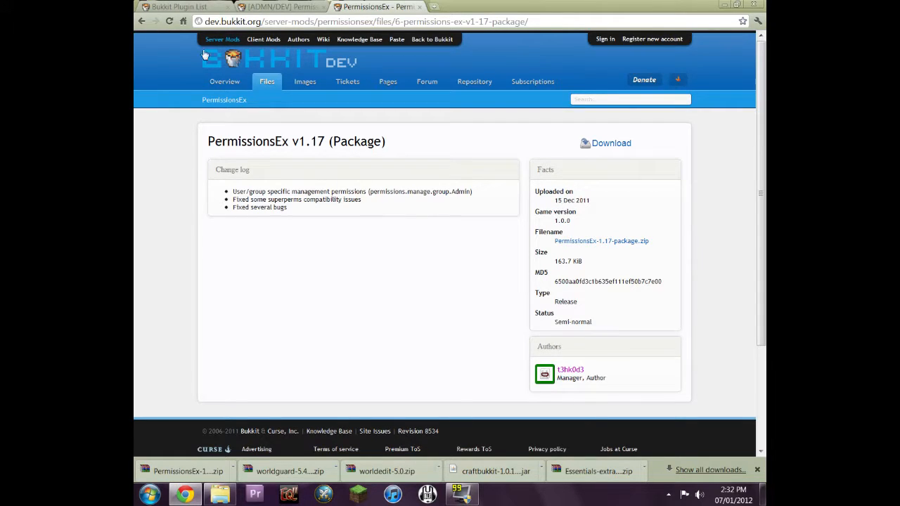
pyautogui.click(419, 6)
pyautogui.click(325, 7)
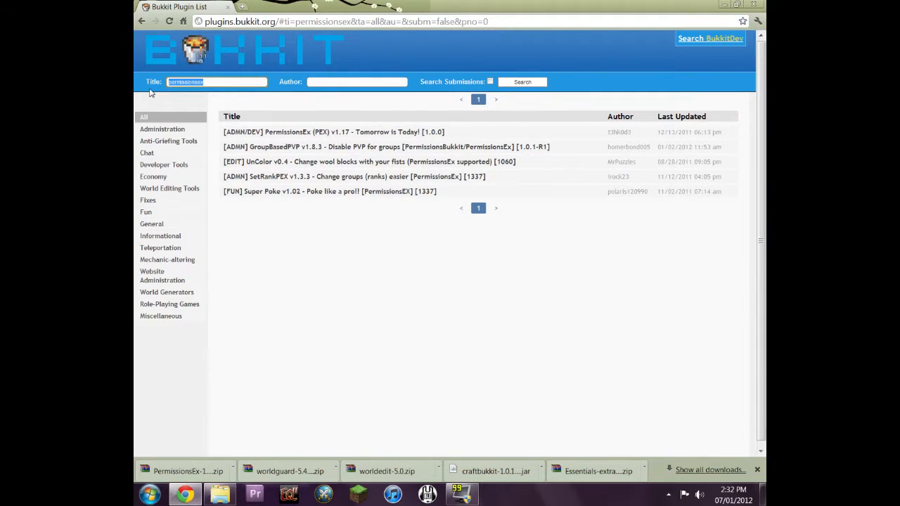
# Search the plugin titles for essentials and open the Essentials v2.7.2 thread.
pyautogui.write('e')
pyautogui.press('Return')
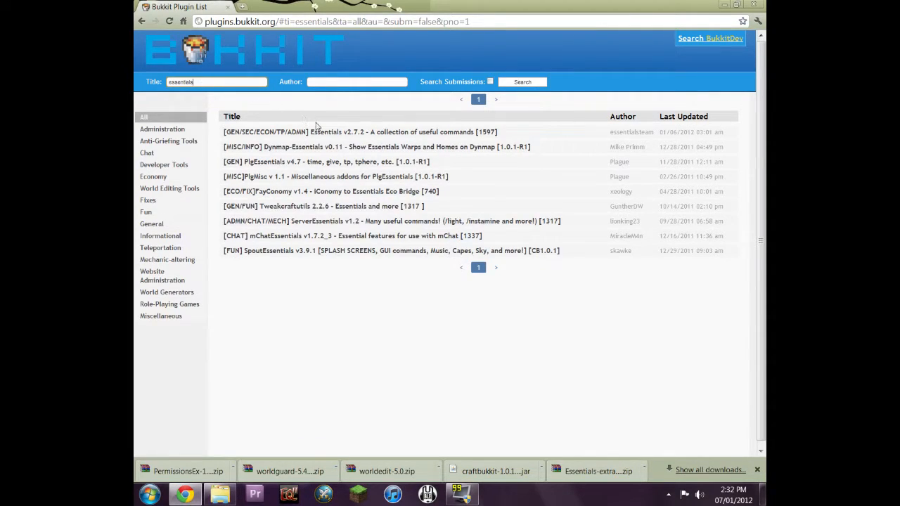
pyautogui.click(328, 130)
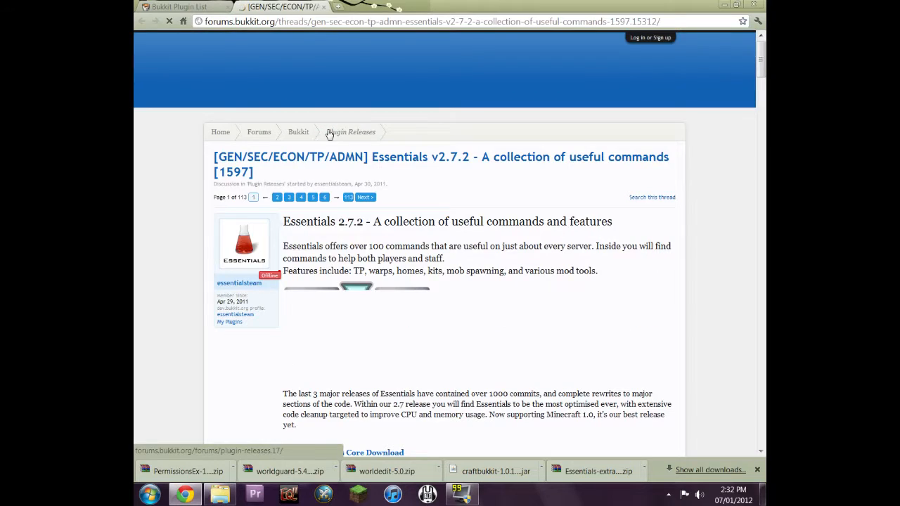
# Download the Essentials Core package from the links in the thread.
pyautogui.scroll(-3, 330, 134)
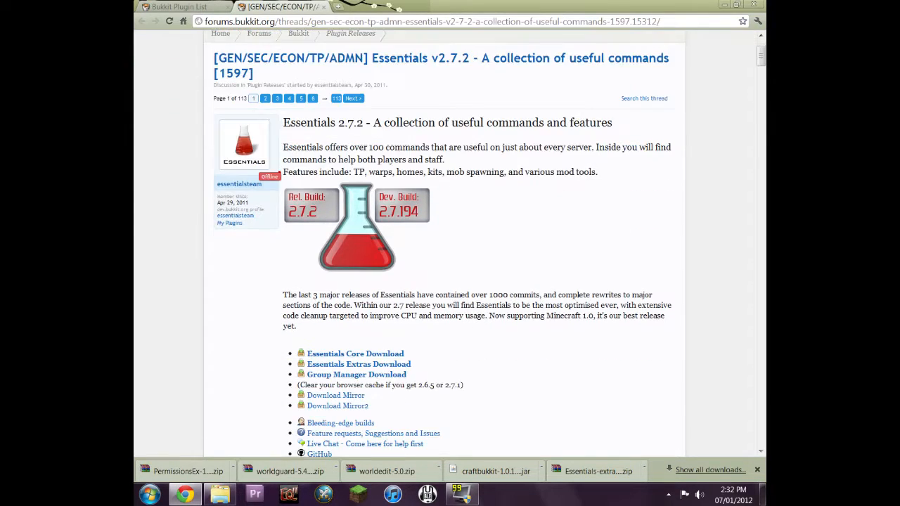
pyautogui.scroll(-3, 406, 248)
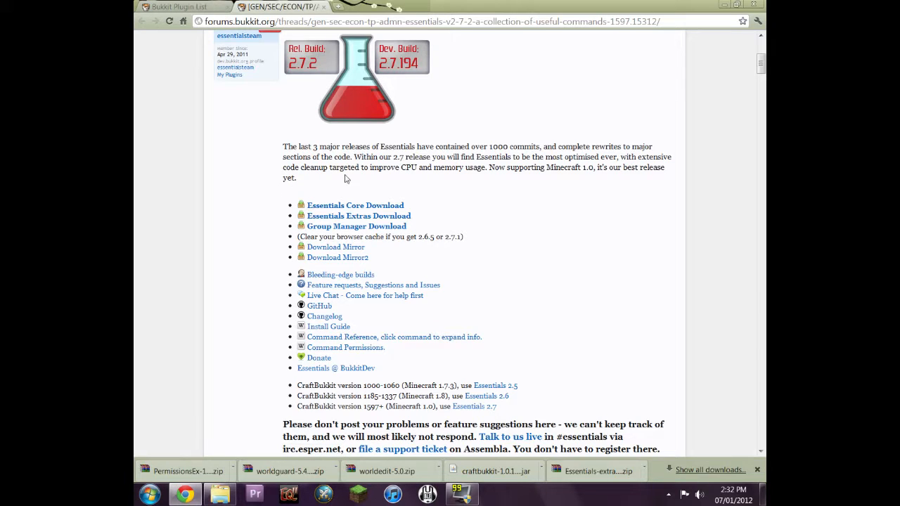
pyautogui.click(369, 206)
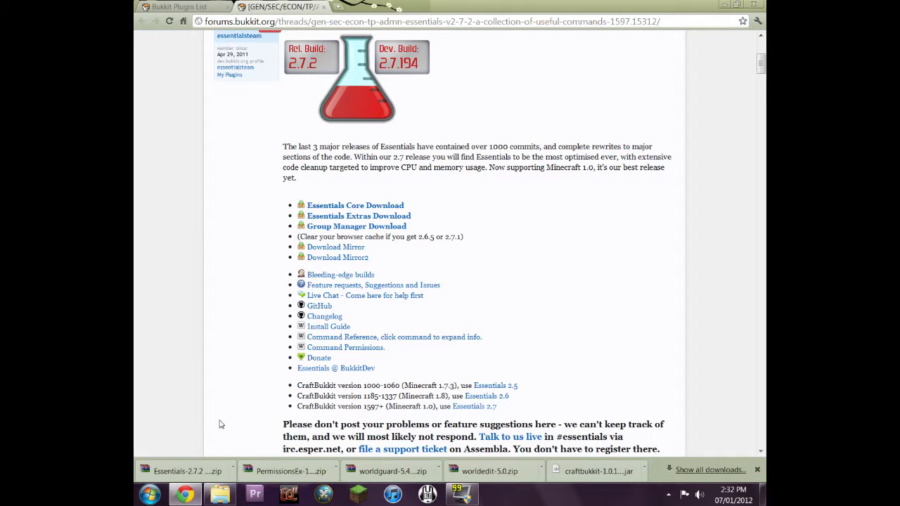
# Show the downloaded Essentials archive in its folder, and list the files with details sorted by date modified.
pyautogui.click(232, 468)
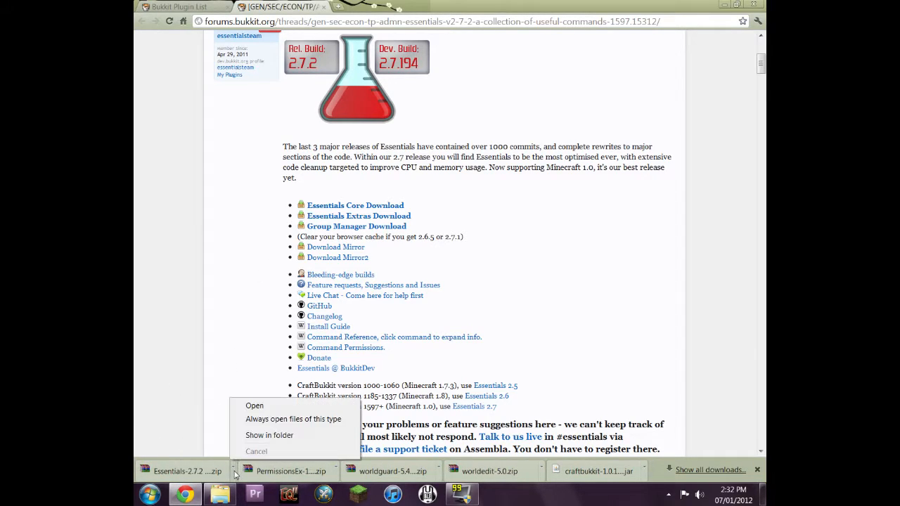
pyautogui.click(258, 436)
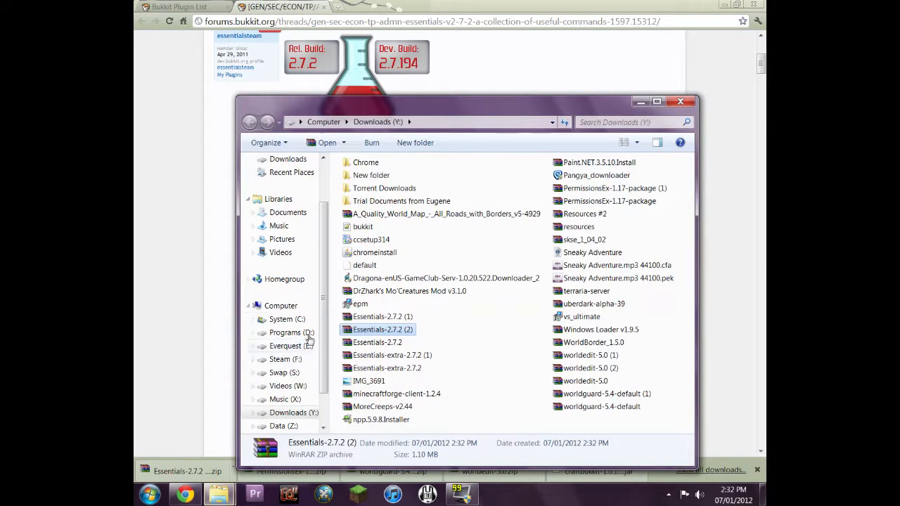
pyautogui.click(636, 143)
pyautogui.click(663, 161)
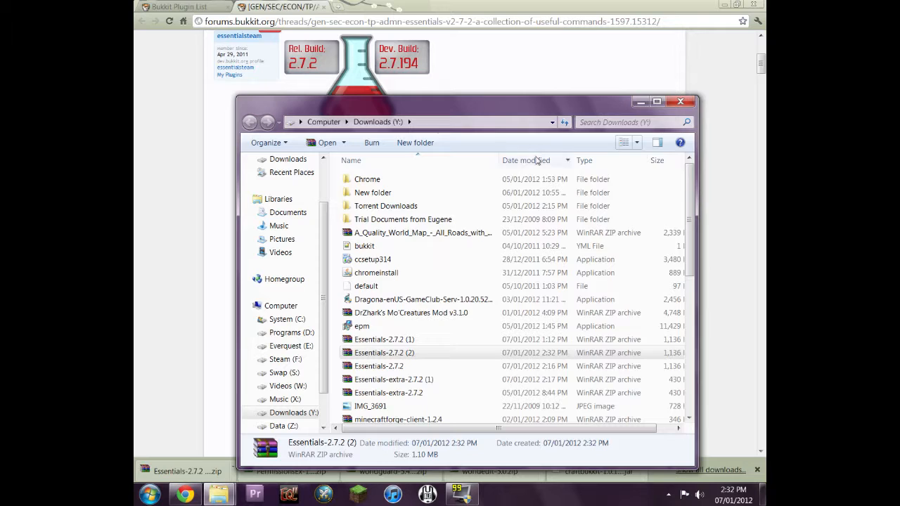
pyautogui.click(539, 161)
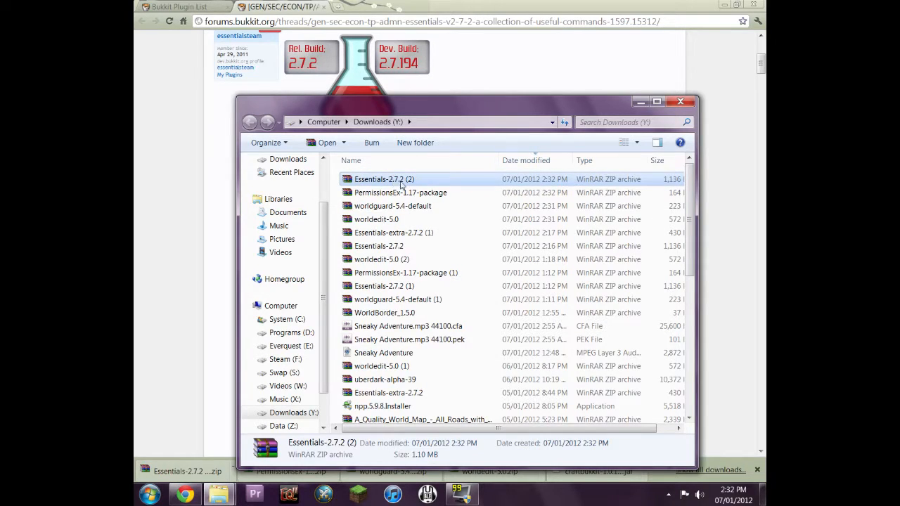
# Move the newest Essentials, PermissionsEx, WorldGuard and WorldEdit archives from Downloads into the Bukkit Server plugins folder.
pyautogui.keyDown('ctrl'); pyautogui.click(394, 220); pyautogui.keyUp('ctrl')
pyautogui.keyDown('ctrl'); pyautogui.click(387, 196); pyautogui.keyUp('ctrl')
pyautogui.rightClick(419, 190)
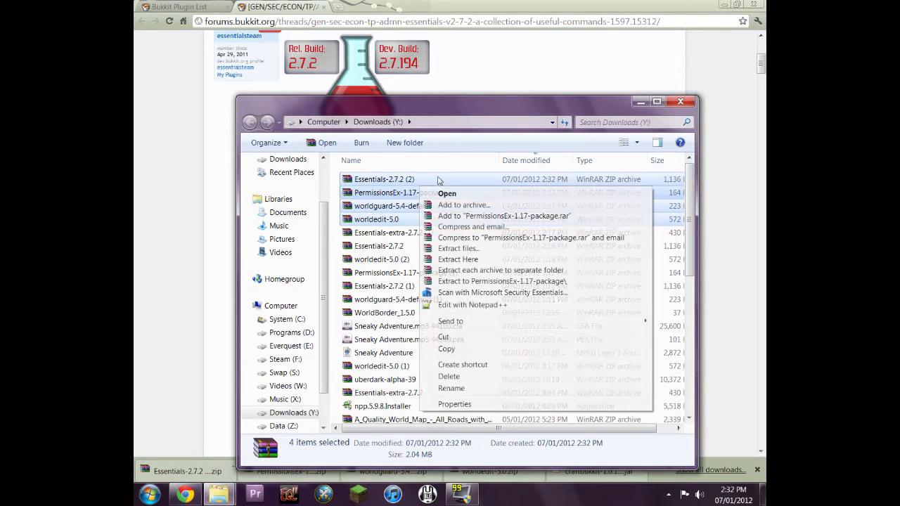
pyautogui.click(444, 337)
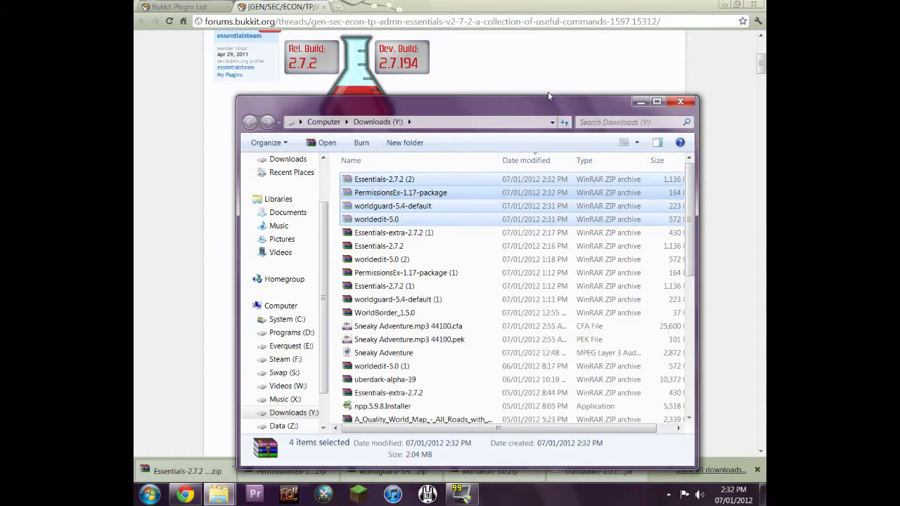
pyautogui.click(680, 103)
pyautogui.click(219, 495)
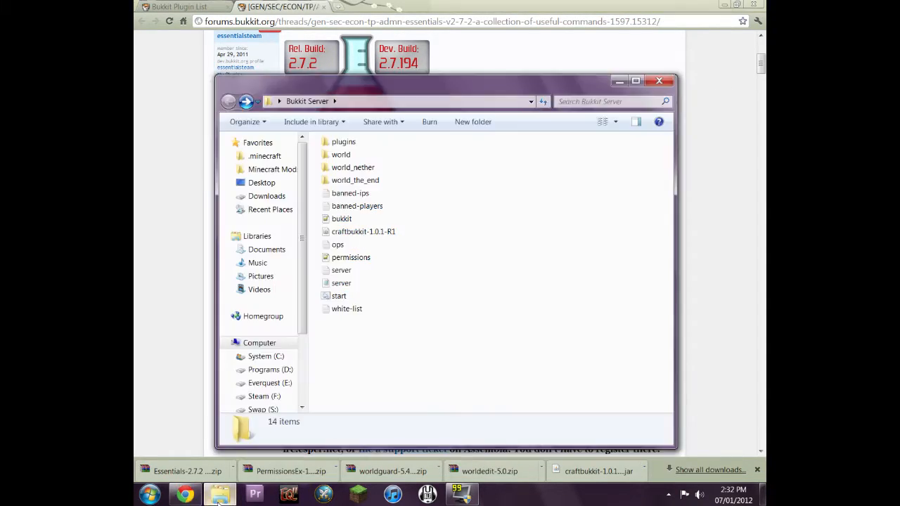
pyautogui.doubleClick(343, 143)
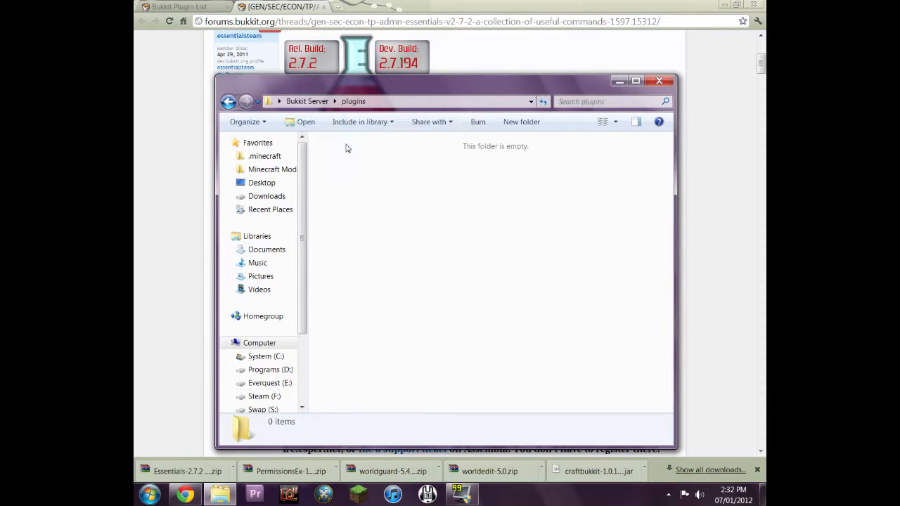
pyautogui.rightClick(368, 267)
pyautogui.click(401, 356)
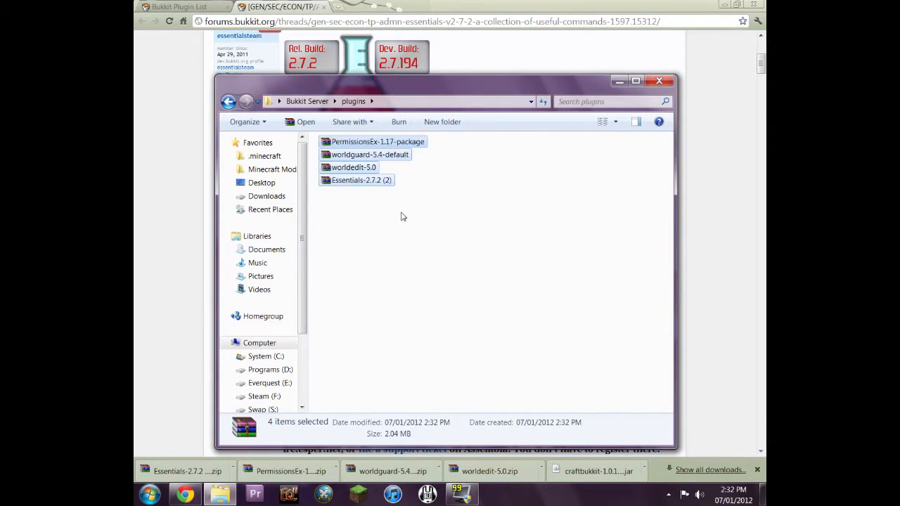
pyautogui.click(400, 216)
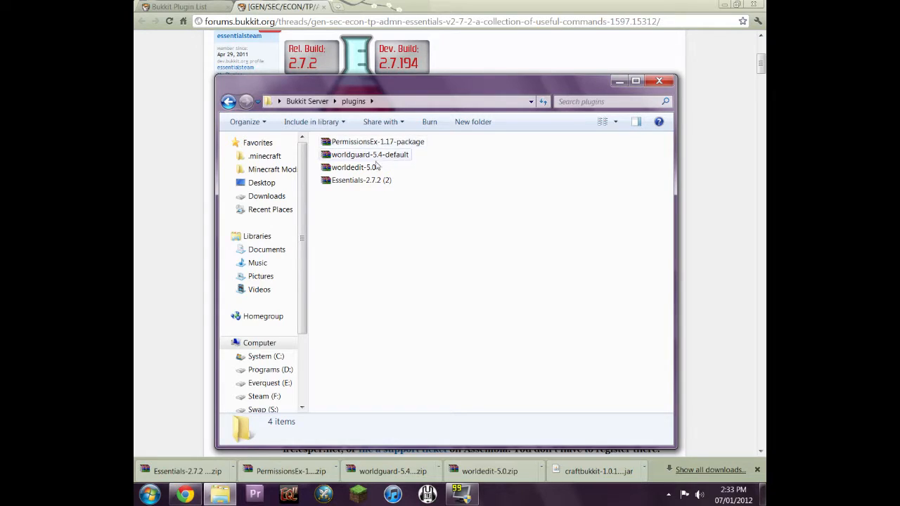
# Extract Essentials.jar, EssentialsChat.jar and EssentialsSpawn.jar from the Essentials archive into the plugins folder, and close the archive.
pyautogui.doubleClick(344, 185)
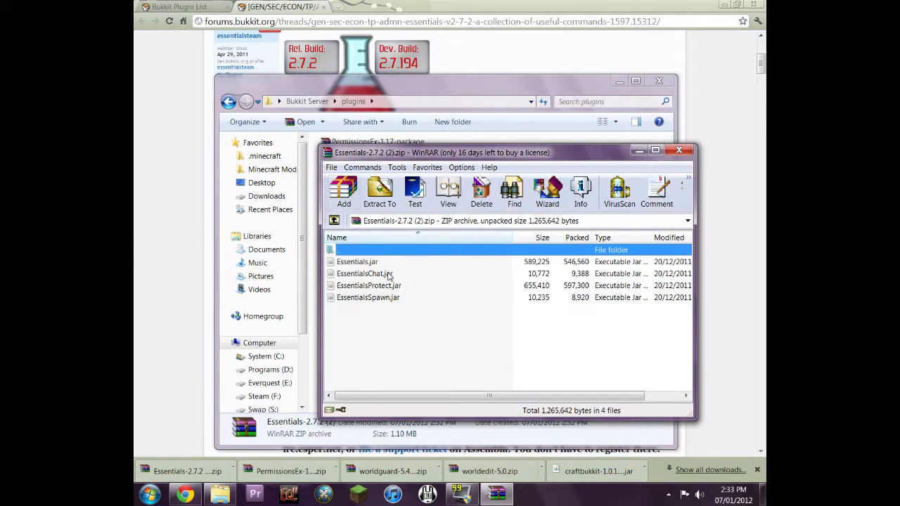
pyautogui.click(377, 264)
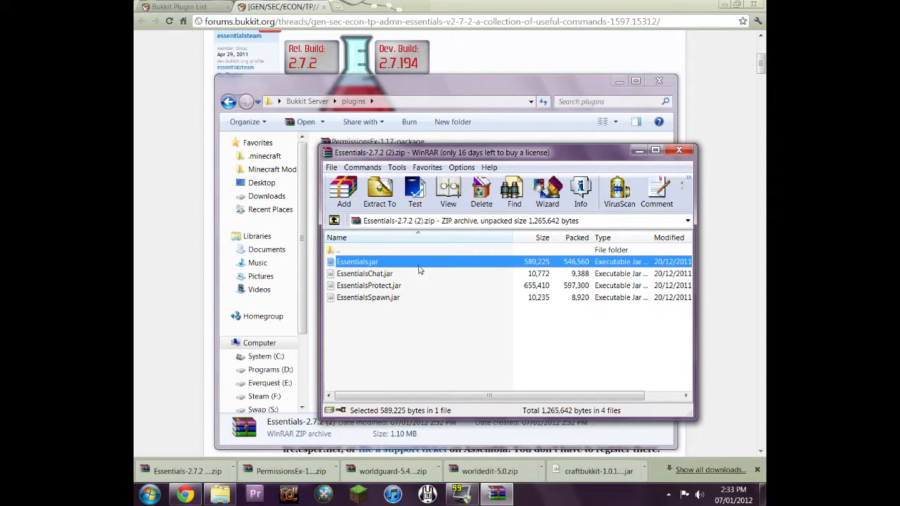
pyautogui.keyDown('ctrl'); pyautogui.click(372, 276); pyautogui.keyUp('ctrl')
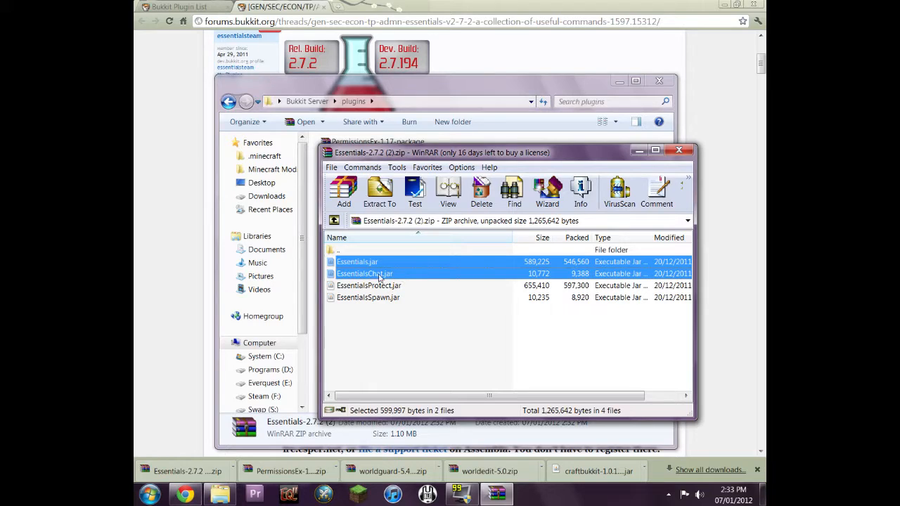
pyautogui.keyDown('ctrl'); pyautogui.click(372, 301); pyautogui.keyUp('ctrl')
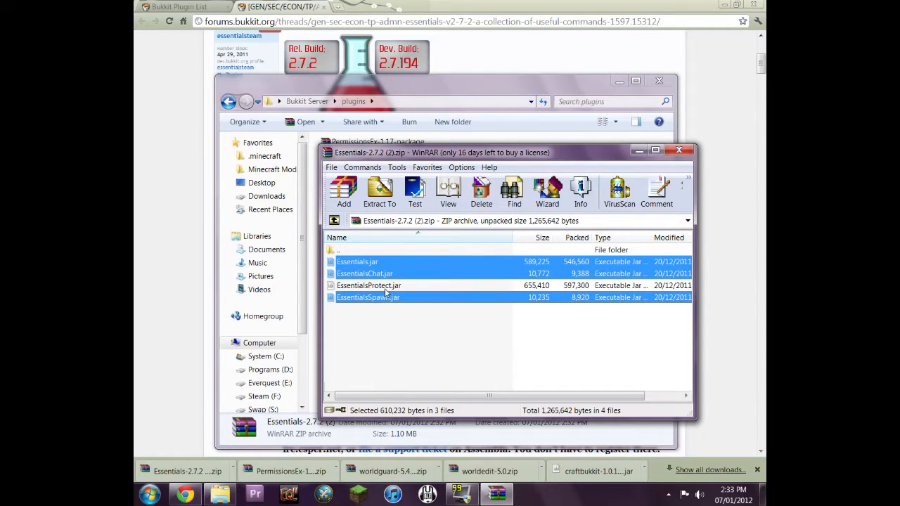
pyautogui.click(371, 208)
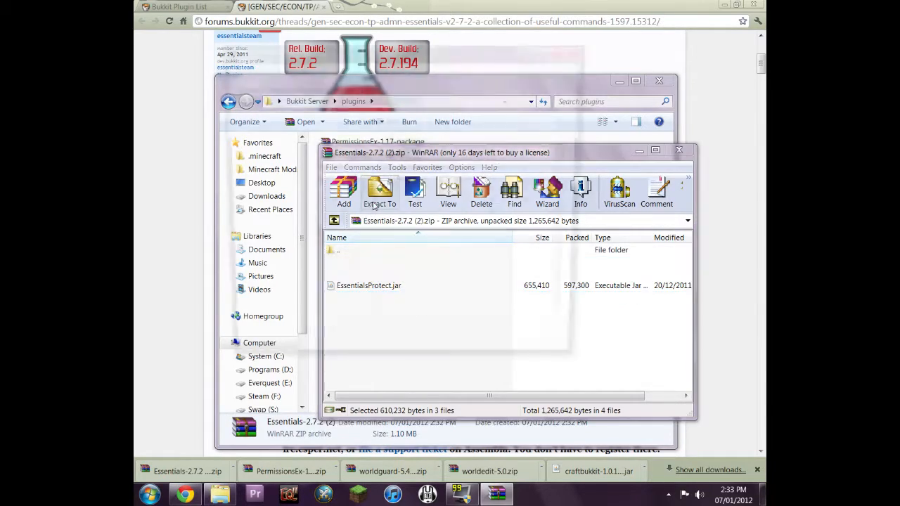
pyautogui.click(502, 364)
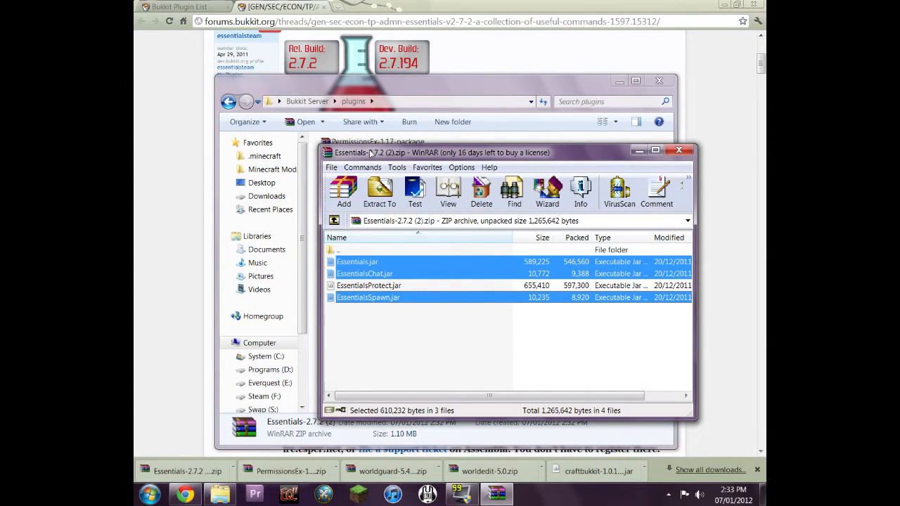
pyautogui.moveTo(371, 154); pyautogui.dragTo(523, 138)
pyautogui.moveTo(510, 260); pyautogui.dragTo(415, 280)
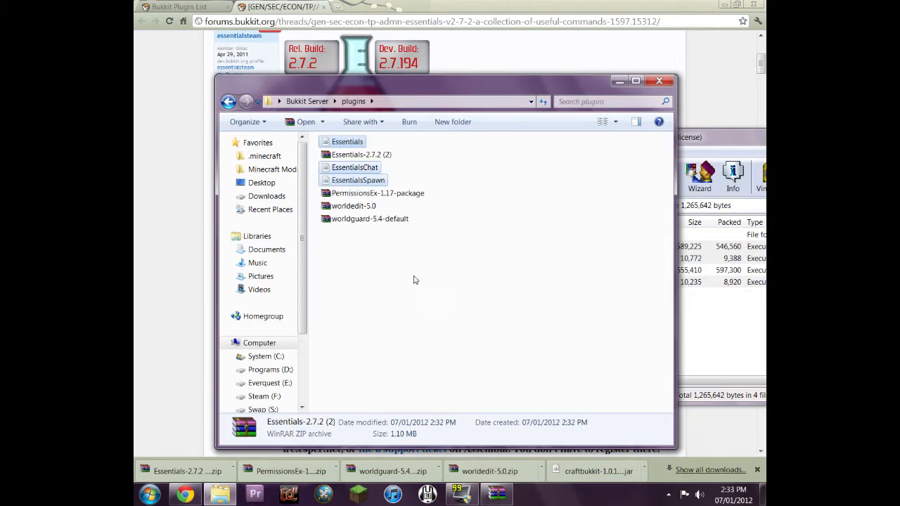
pyautogui.moveTo(717, 140); pyautogui.dragTo(610, 137)
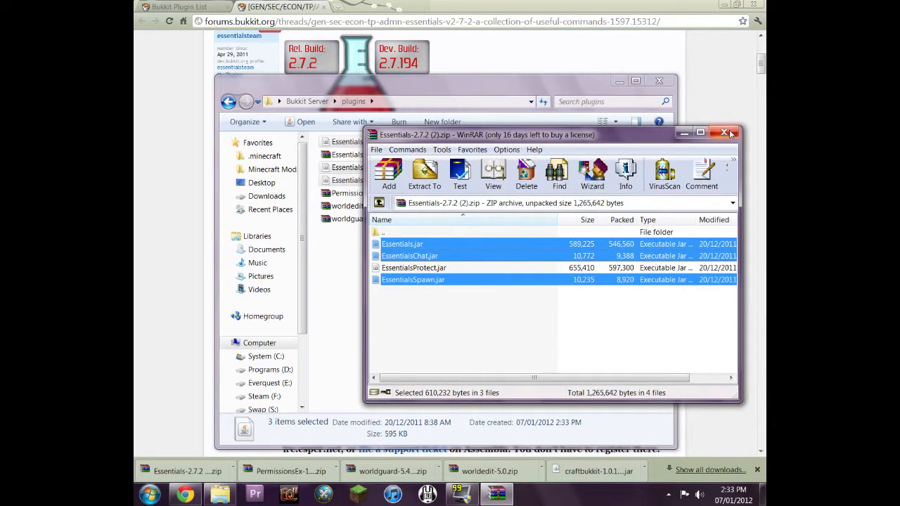
pyautogui.click(730, 134)
# Permanently delete the Essentials-2.7.2 (2) archive from the plugins folder.
pyautogui.click(373, 156)
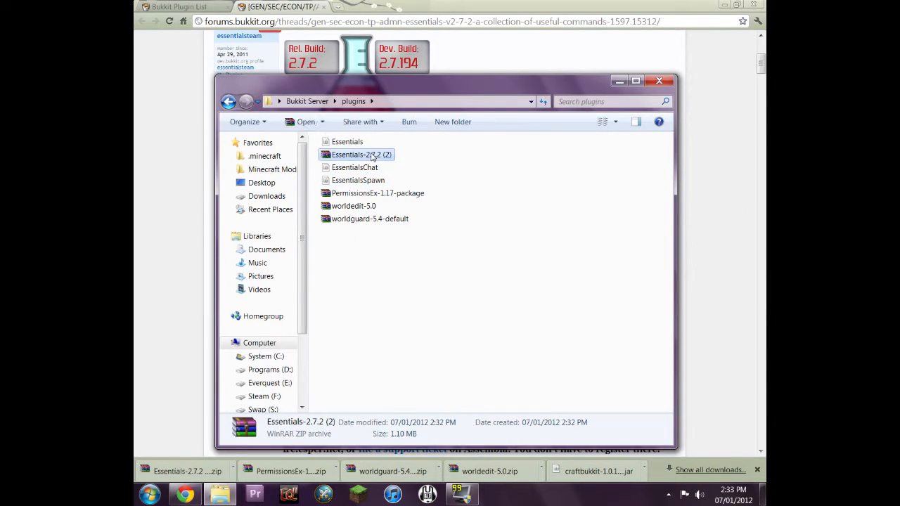
pyautogui.hotkey('shift', 'Delete')
pyautogui.press('Return')
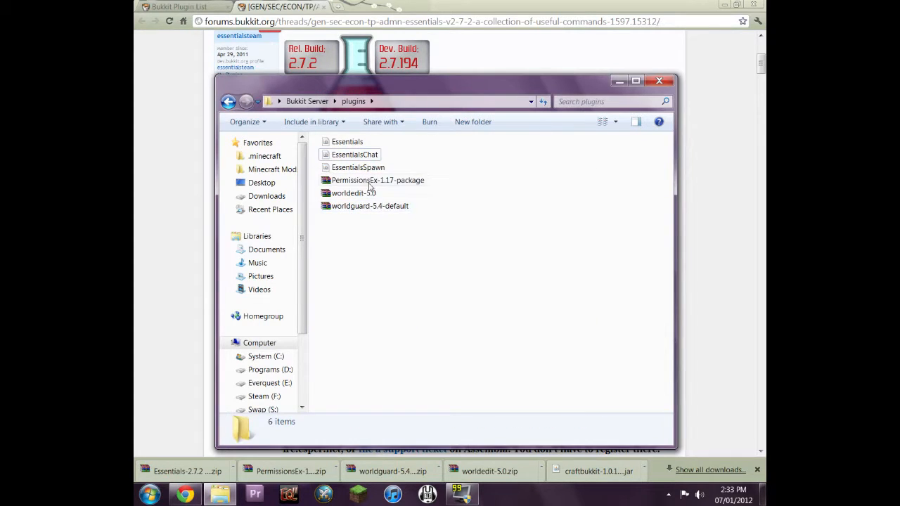
# Extract ChatManager, Modifyworld, Permissions and PermissionsEx jars from the PermissionsEx-1.17 package into the plugins folder, and close the archive.
pyautogui.click(364, 184)
pyautogui.doubleClick(364, 184)
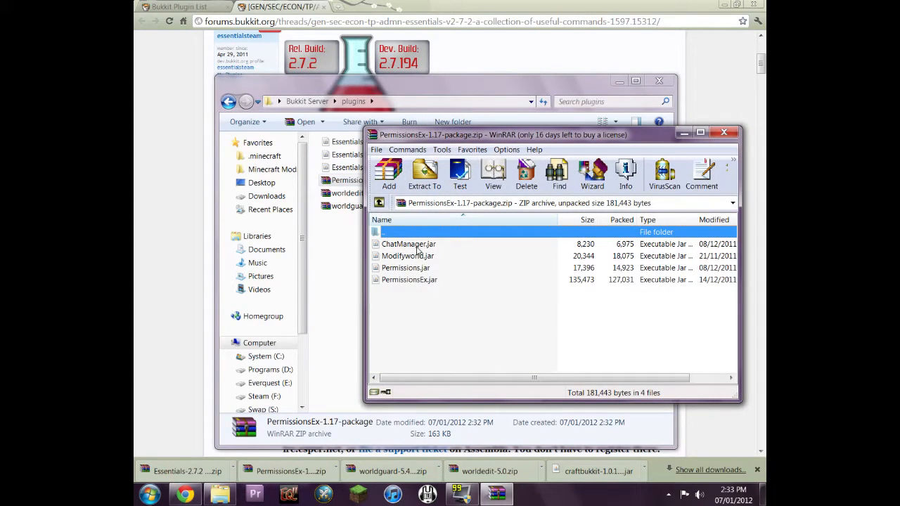
pyautogui.press('Down')
pyautogui.keyDown('shift'); pyautogui.click(413, 280); pyautogui.keyUp('shift')
pyautogui.moveTo(406, 260); pyautogui.dragTo(342, 249)
pyautogui.click(730, 145)
pyautogui.click(723, 132)
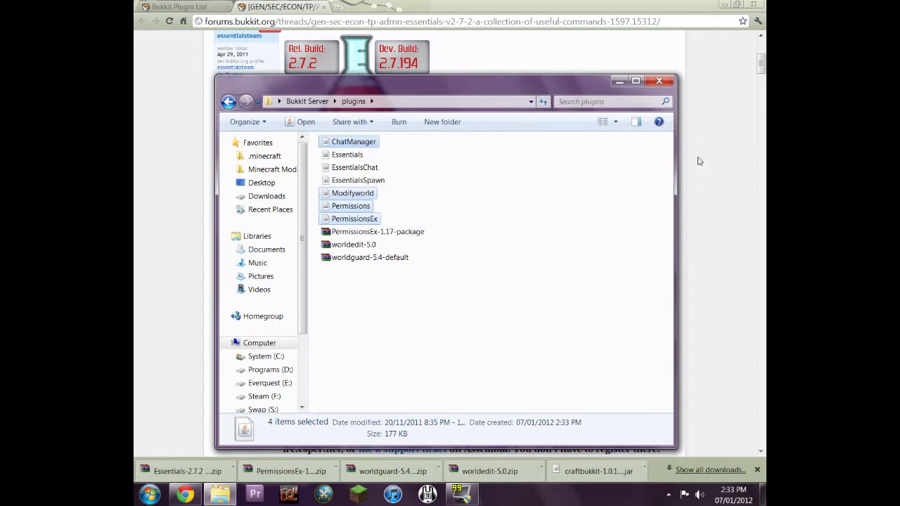
# Extract the craftscripts folder and WorldEdit.jar from the worldedit-5.0 archive into the plugins folder.
pyautogui.click(387, 281)
pyautogui.doubleClick(370, 246)
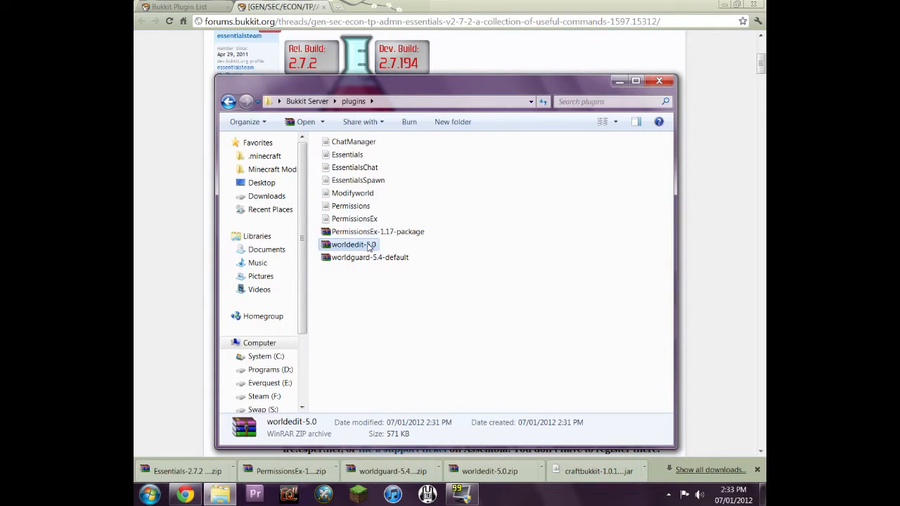
pyautogui.click(413, 244)
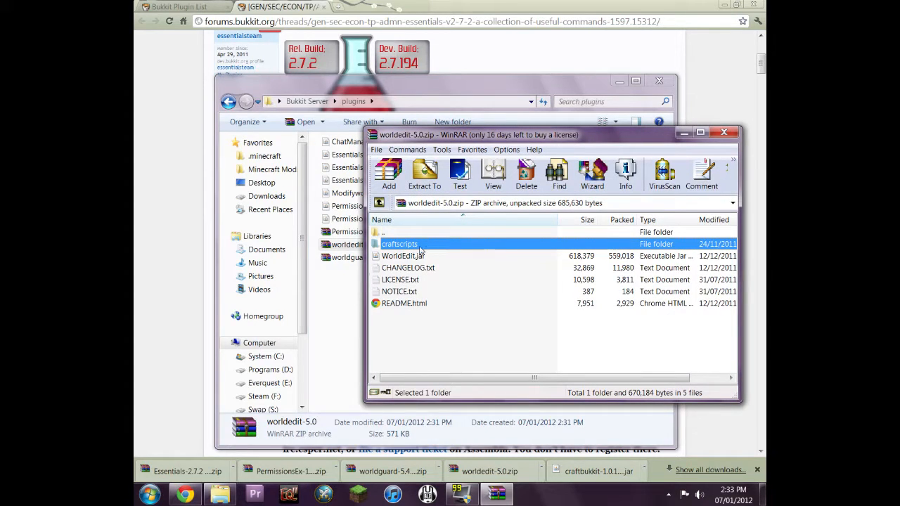
pyautogui.keyDown('ctrl'); pyautogui.click(421, 259); pyautogui.keyUp('ctrl')
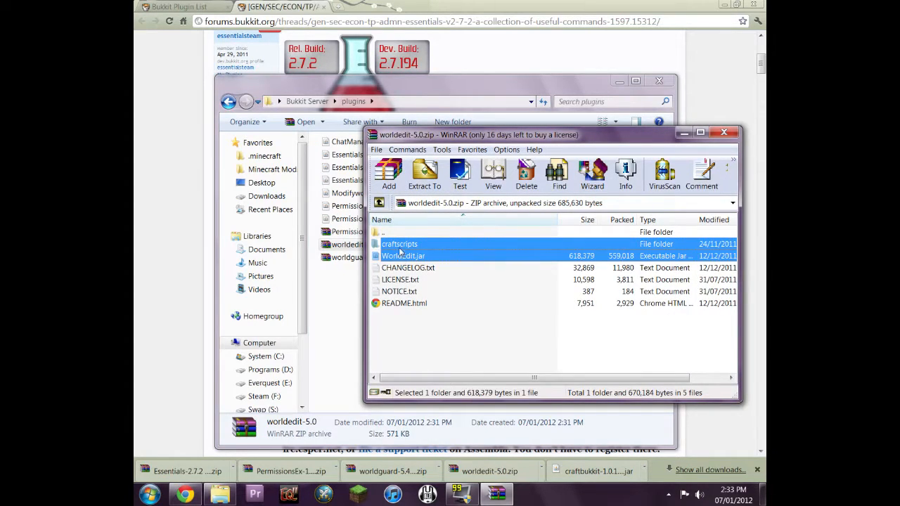
pyautogui.click(352, 292)
pyautogui.click(469, 320)
# Extract the WorldGuard jar from the worldguard-5.4-default archive into the plugins folder.
pyautogui.doubleClick(398, 283)
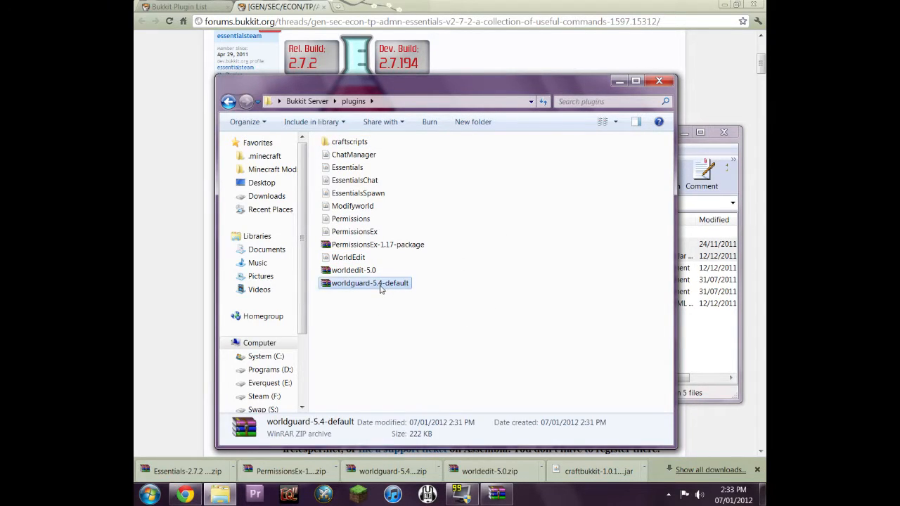
pyautogui.click(261, 193)
pyautogui.moveTo(260, 193); pyautogui.dragTo(432, 384)
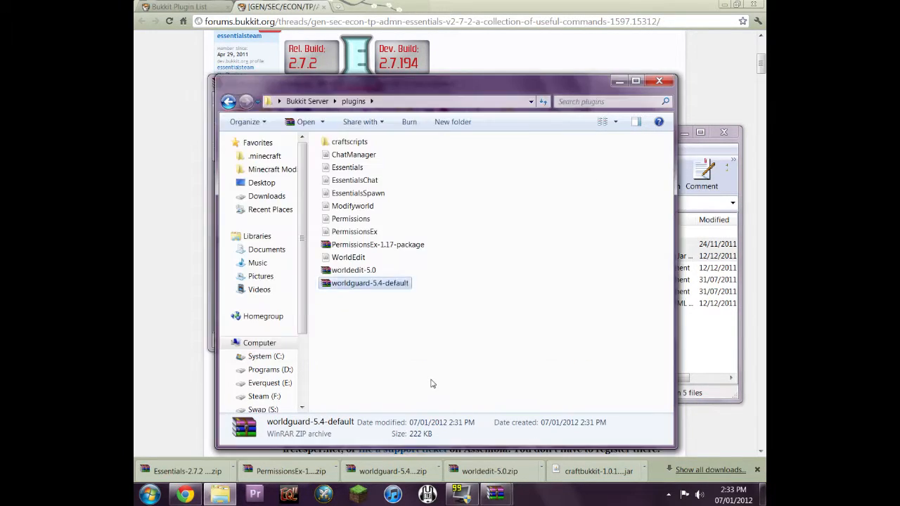
pyautogui.click(392, 316)
# Permanently delete the WorldGuard, WorldEdit and PermissionsEx archives from the plugins folder, and close the WorldEdit archive window.
pyautogui.click(360, 297)
pyautogui.keyDown('ctrl'); pyautogui.click(355, 272); pyautogui.keyUp('ctrl')
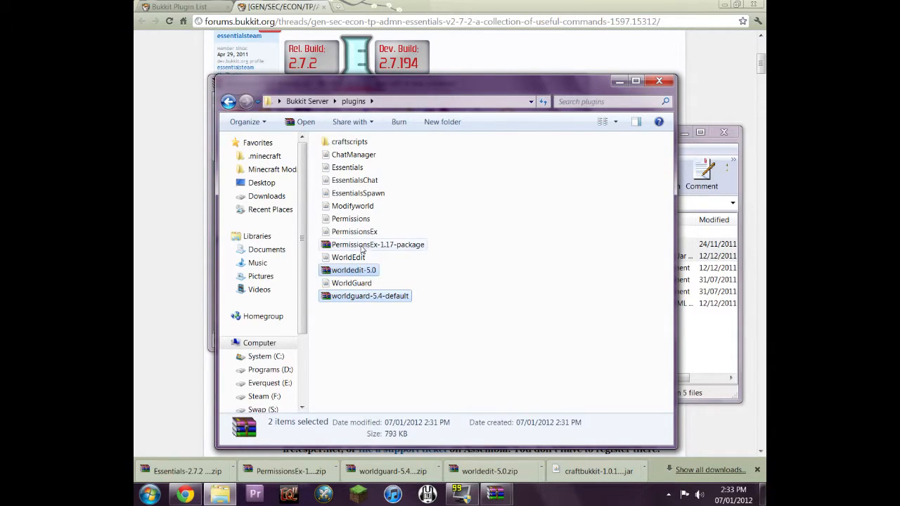
pyautogui.keyDown('ctrl'); pyautogui.click(415, 245); pyautogui.keyUp('ctrl')
pyautogui.hotkey('shift', 'Delete')
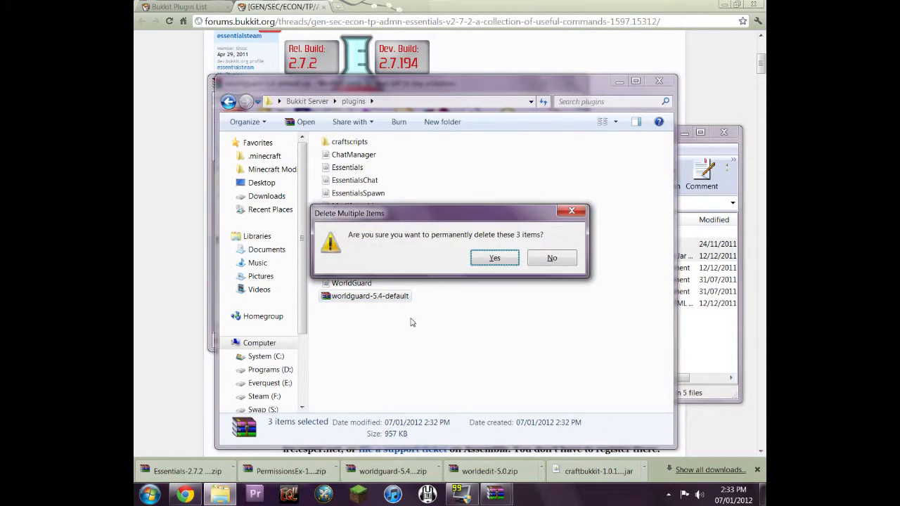
pyautogui.click(491, 259)
pyautogui.click(724, 133)
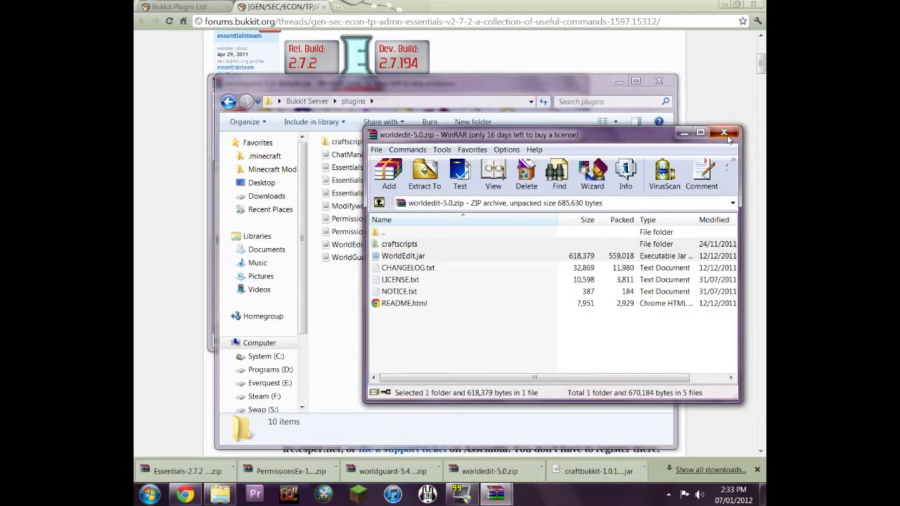
# Run the start batch file in the Bukkit Server folder to load the plugins, and shut the server down with the stop command.
pyautogui.click(307, 101)
pyautogui.click(450, 196)
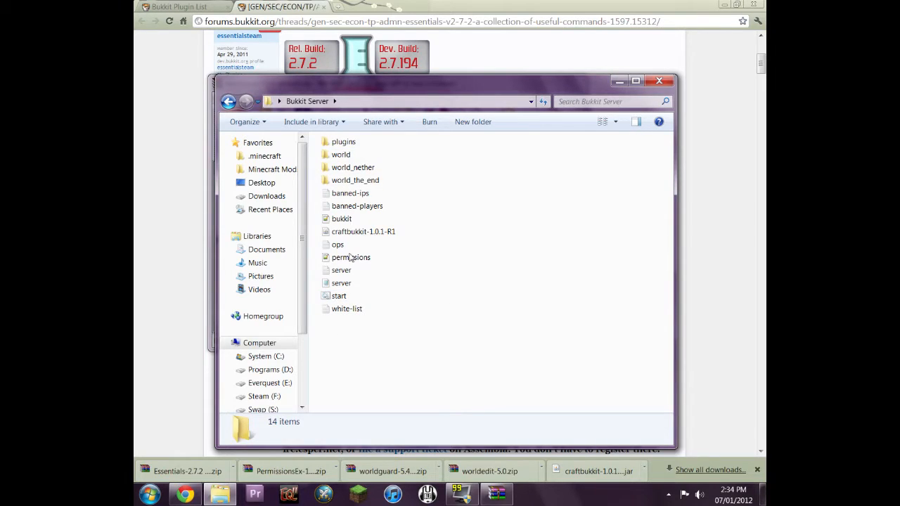
pyautogui.doubleClick(346, 295)
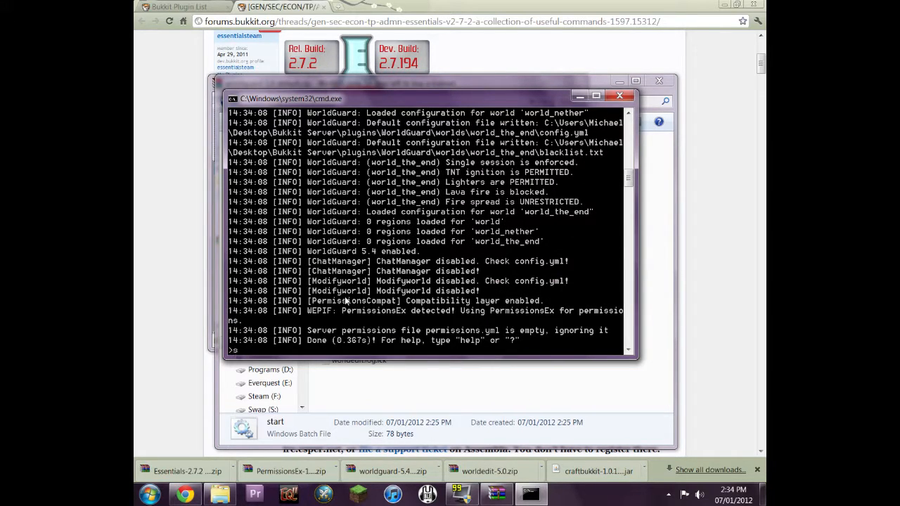
pyautogui.press('Return')
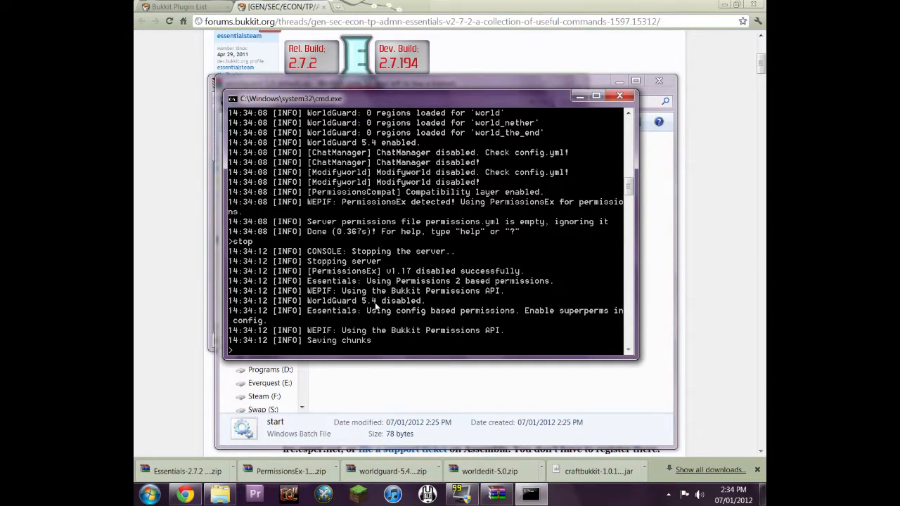
pyautogui.press('Return')
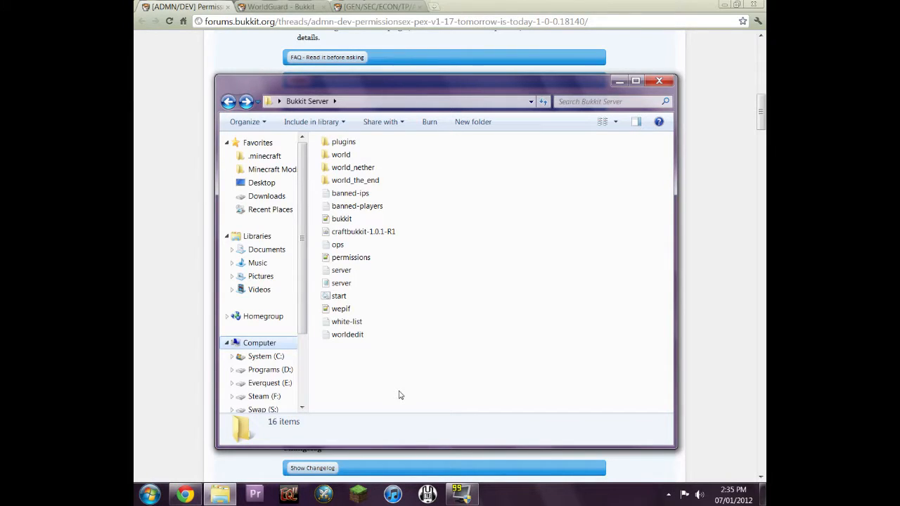
# Open the config file in the WorldGuard folder inside plugins for editing.
pyautogui.doubleClick(342, 142)
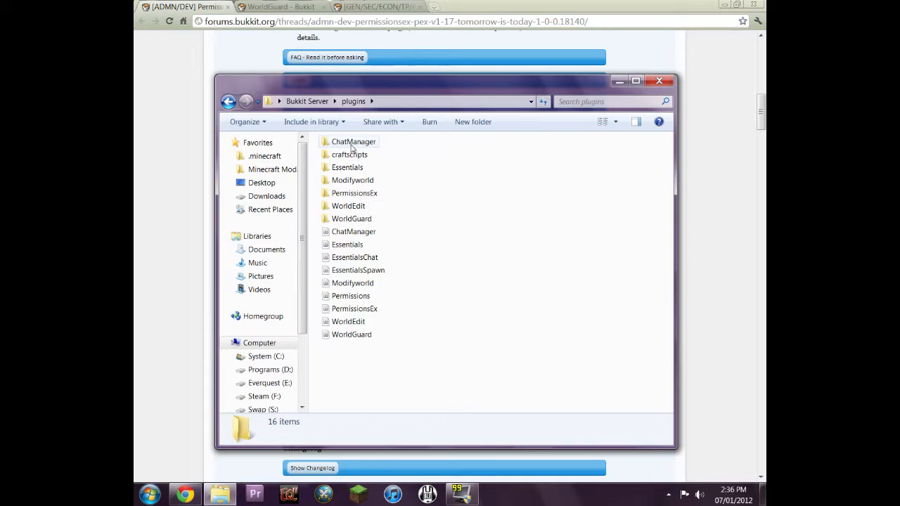
pyautogui.doubleClick(351, 220)
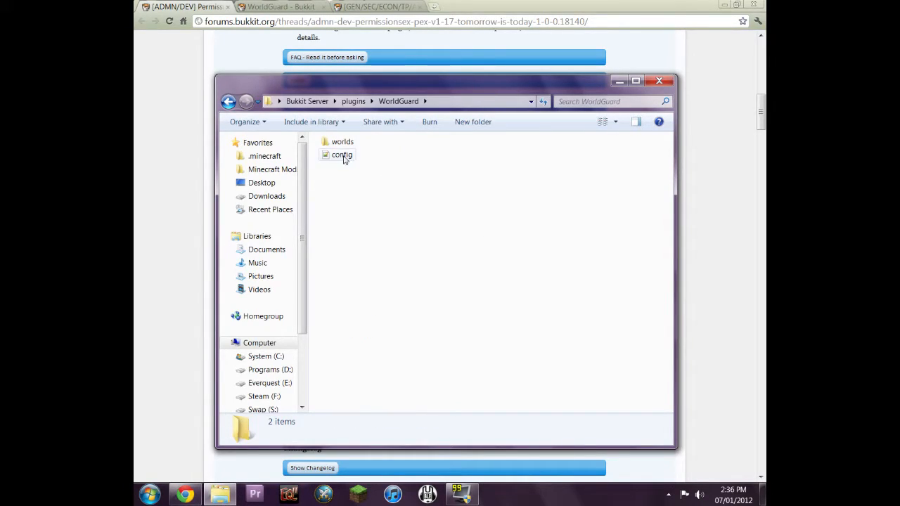
pyautogui.doubleClick(341, 156)
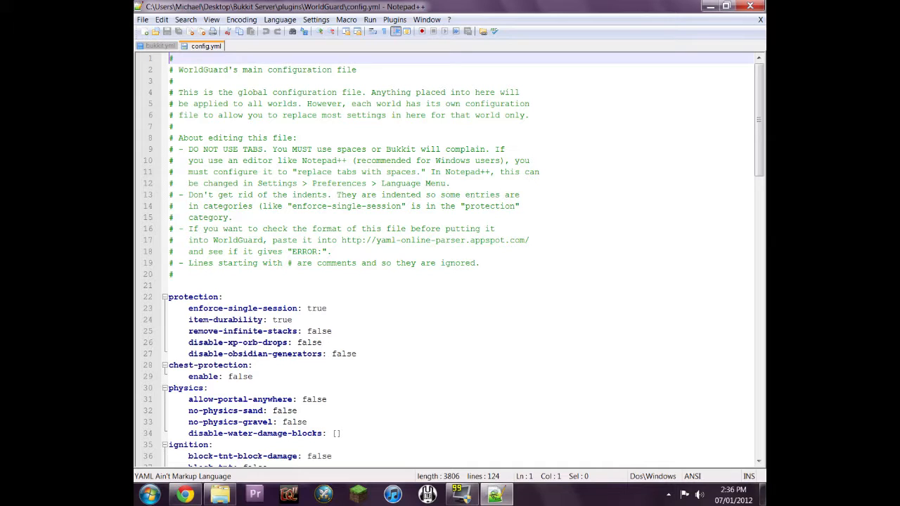
# Set enable under chest-protection to true in the WorldGuard config.
pyautogui.scroll(-3, 450, 260)
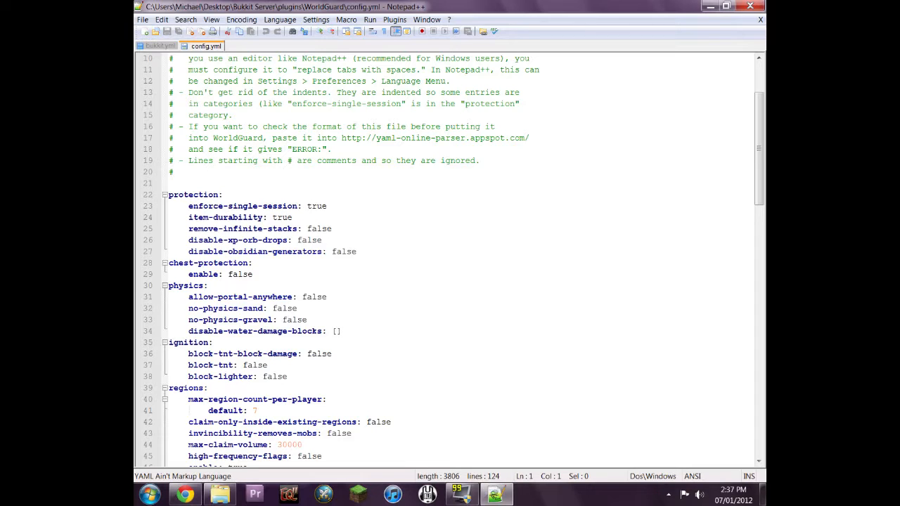
pyautogui.scroll(-3, 455, 261)
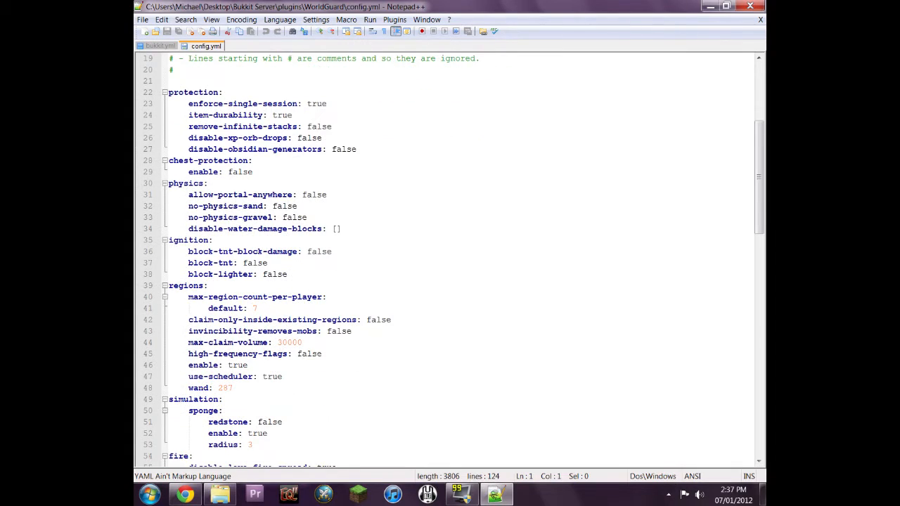
pyautogui.scroll(-1, 455, 260)
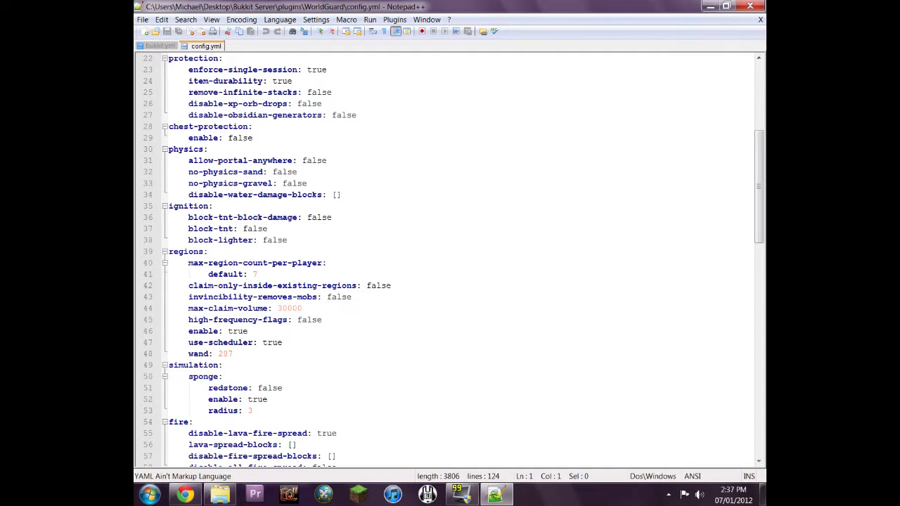
pyautogui.moveTo(254, 138); pyautogui.dragTo(228, 138)
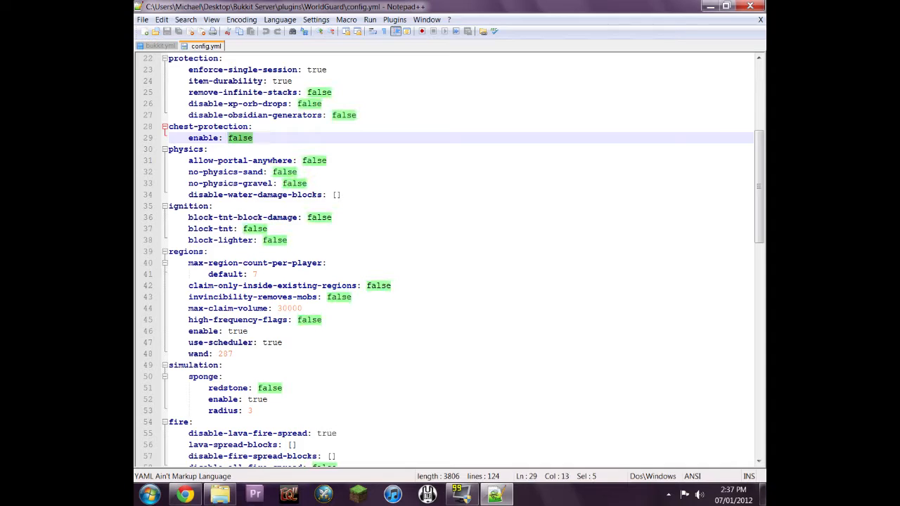
pyautogui.write('true')
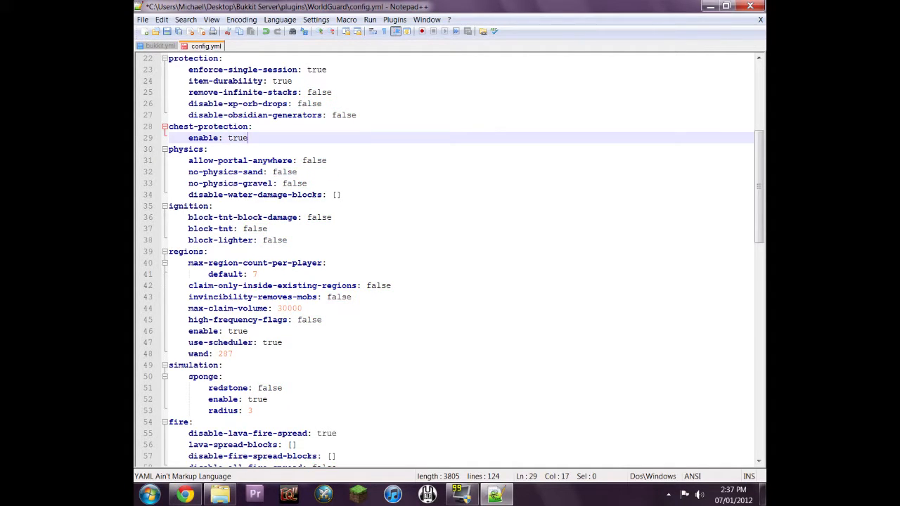
# Set block-tnt, block-lighter and block-tnt-block-damage to true in the ignition section.
pyautogui.scroll(-1, 454, 260)
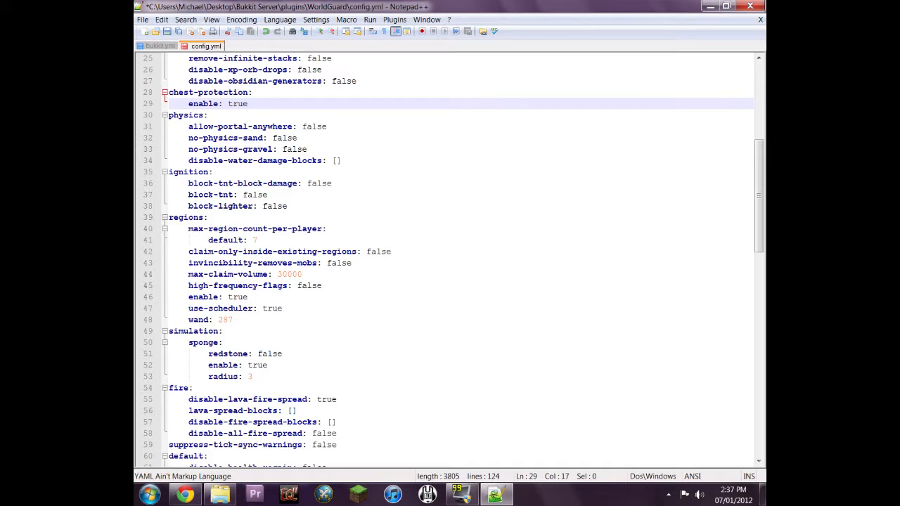
pyautogui.scroll(-1, 450, 261)
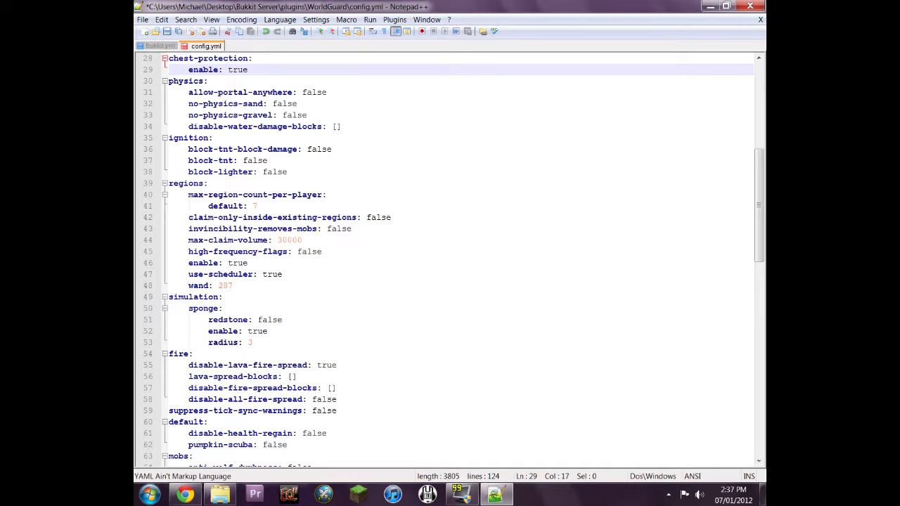
pyautogui.moveTo(268, 161); pyautogui.dragTo(238, 161)
pyautogui.write('tr')
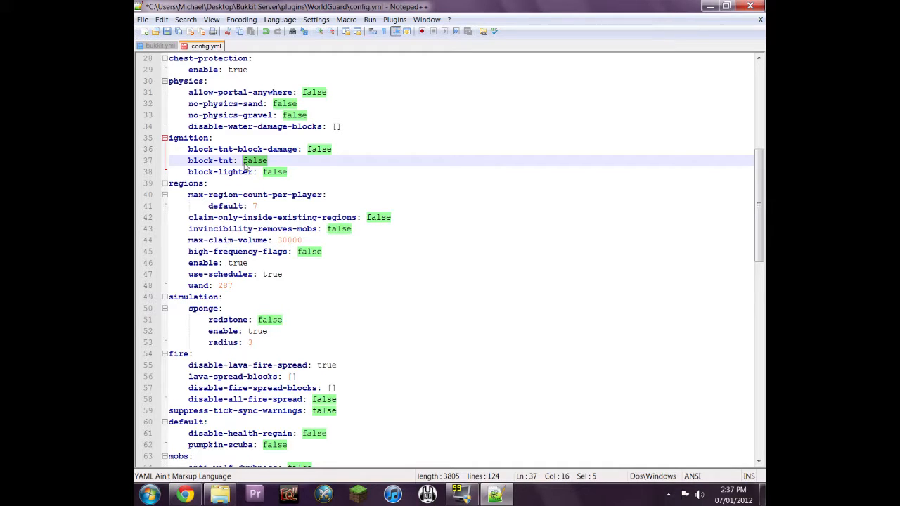
pyautogui.write('ue')
pyautogui.moveTo(289, 172); pyautogui.dragTo(266, 176)
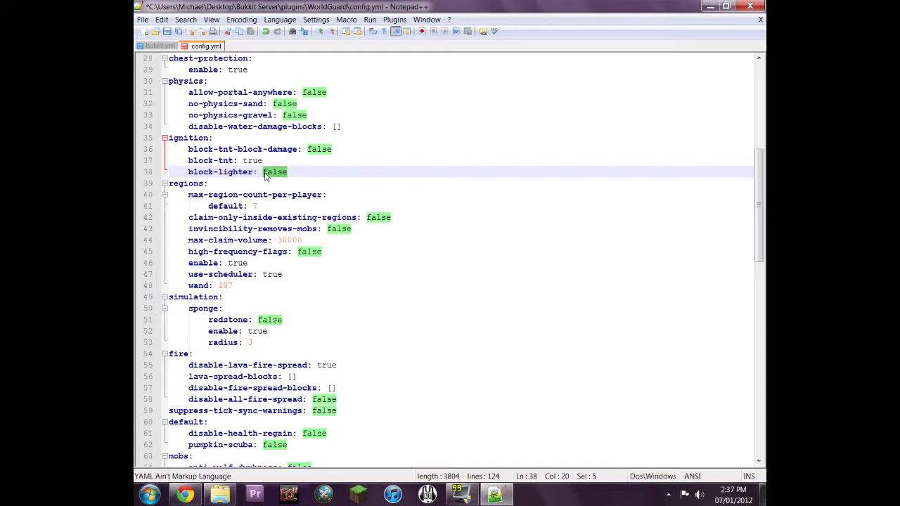
pyautogui.write('true')
pyautogui.moveTo(332, 149); pyautogui.dragTo(307, 149)
pyautogui.write('true')
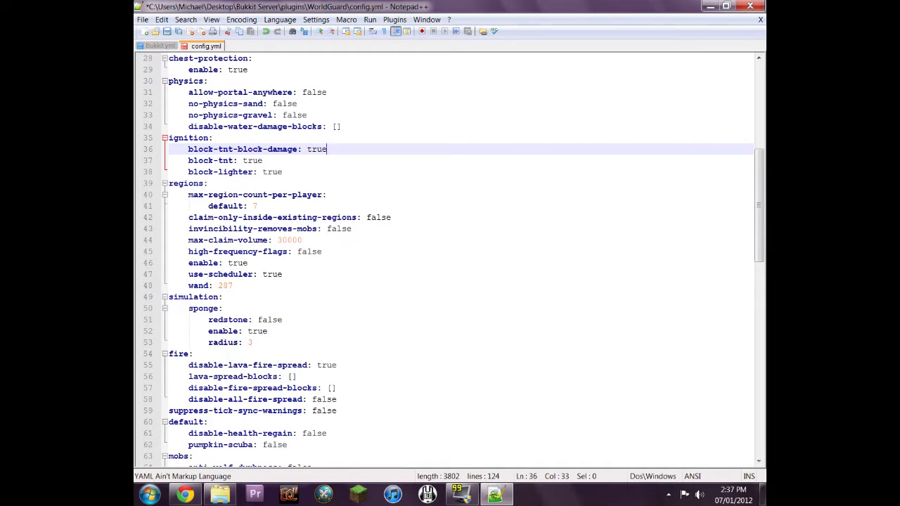
# Set disable-all-fire-spread to true in the fire section.
pyautogui.scroll(-1, 450, 260)
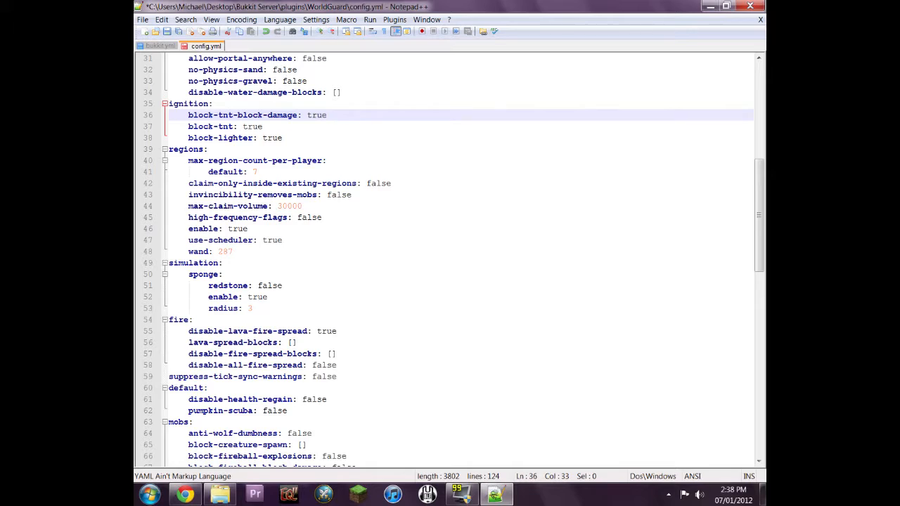
pyautogui.scroll(-1, 449, 261)
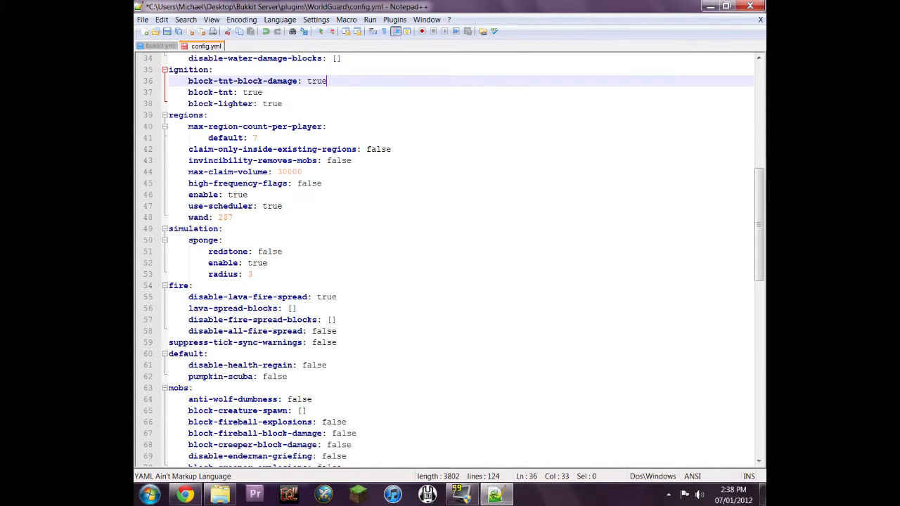
pyautogui.scroll(-1, 449, 261)
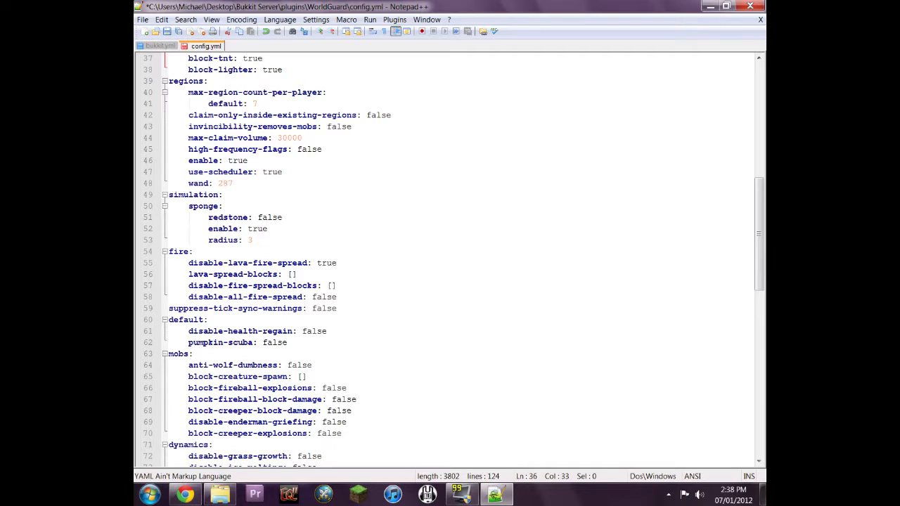
pyautogui.scroll(-1, 455, 260)
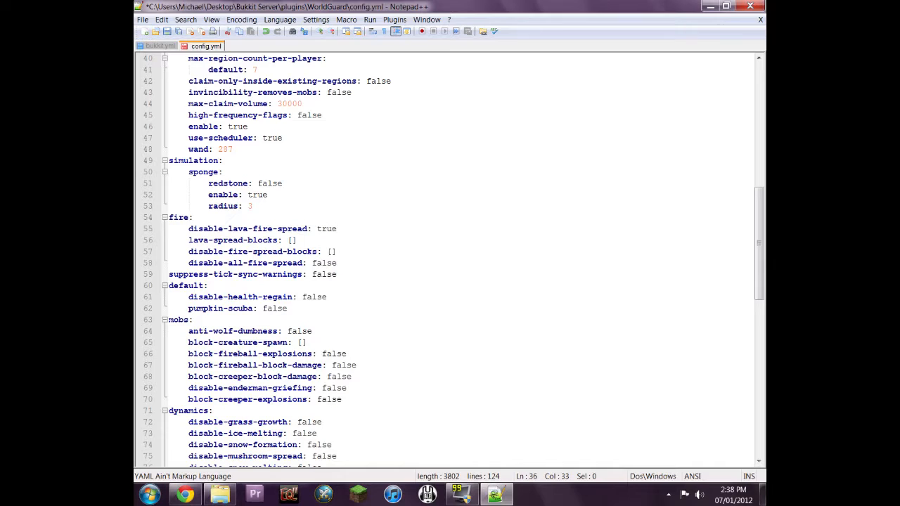
pyautogui.moveTo(338, 264); pyautogui.dragTo(312, 263)
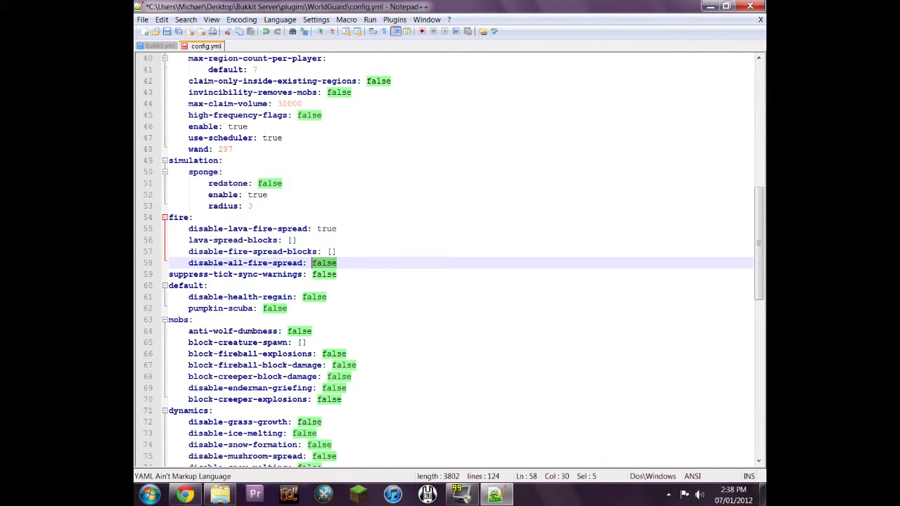
pyautogui.write('true')
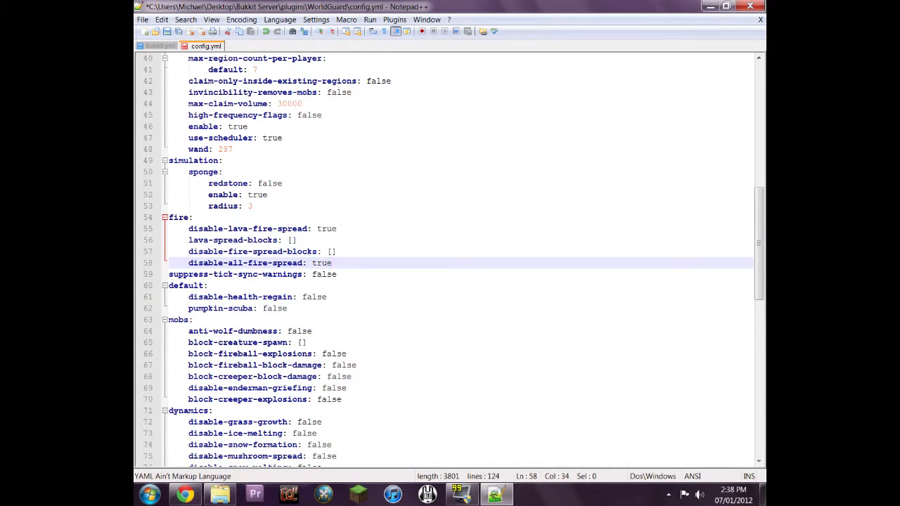
# Set pumpkin-scuba in the default section and anti-wolf-dumbness in the mobs section to true.
pyautogui.scroll(-2, 455, 261)
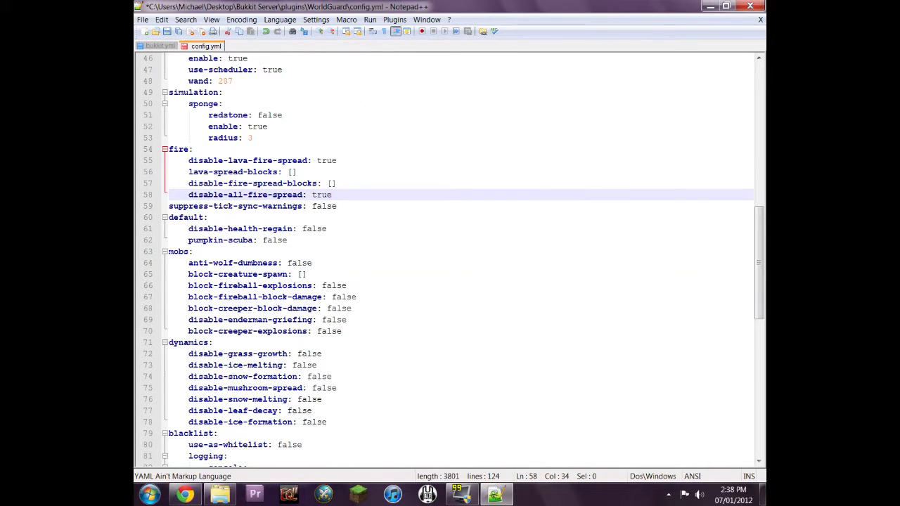
pyautogui.moveTo(263, 240); pyautogui.dragTo(288, 241)
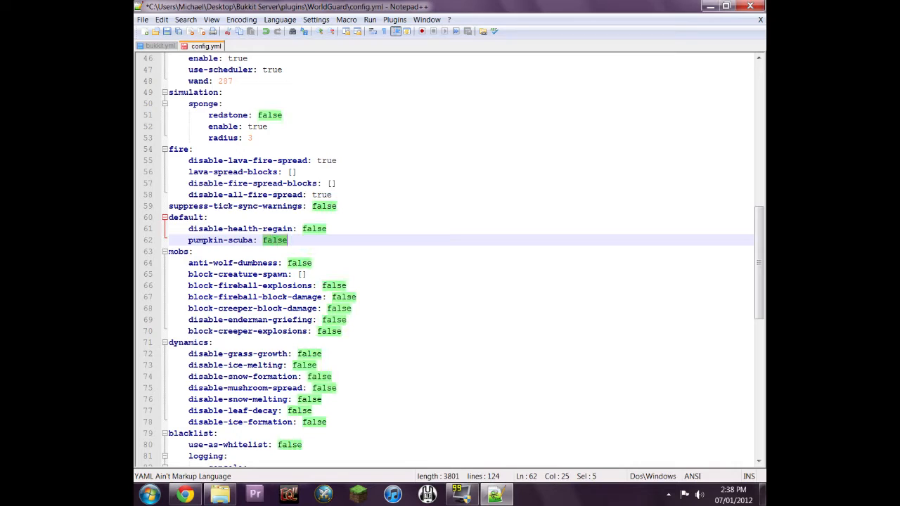
pyautogui.write('true')
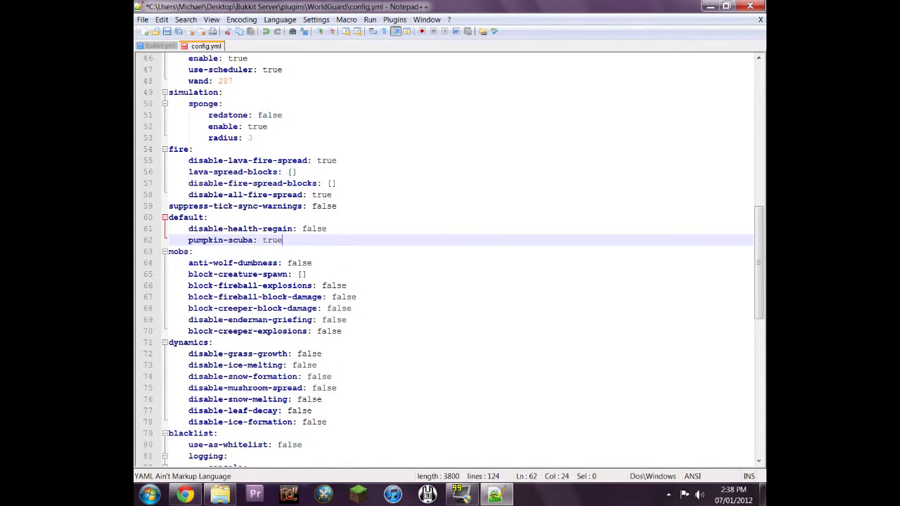
pyautogui.scroll(-1, 450, 260)
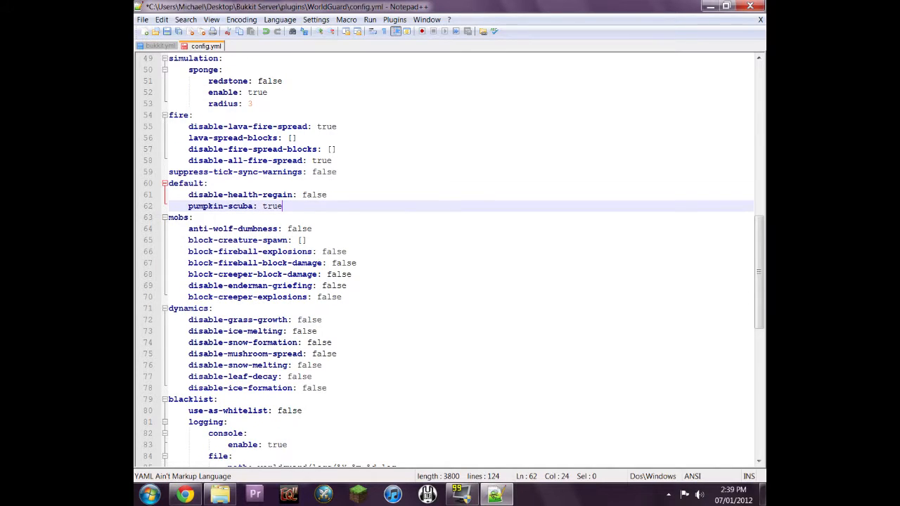
pyautogui.moveTo(288, 229); pyautogui.dragTo(312, 228)
pyautogui.write('tru')
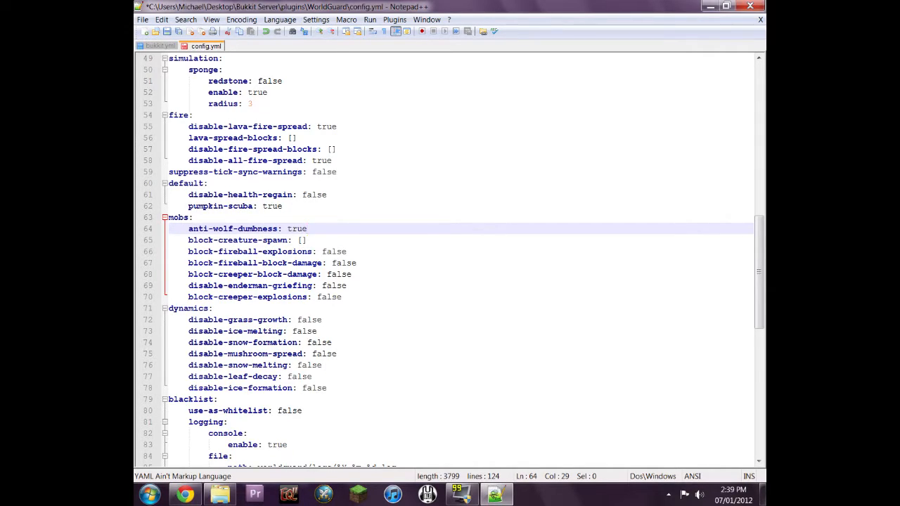
# Set block-fireball-block-damage and block-creeper-block-damage to true in the mobs section.
pyautogui.doubleClick(334, 252)
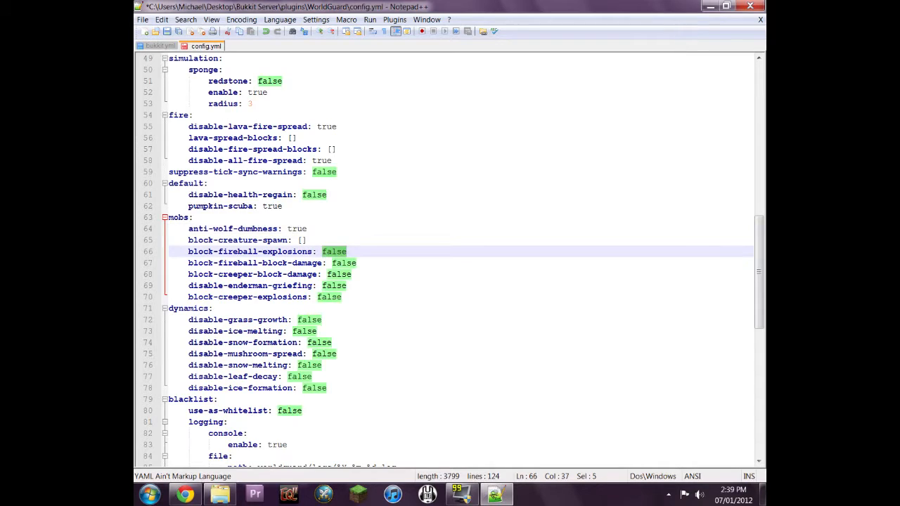
pyautogui.click(308, 240)
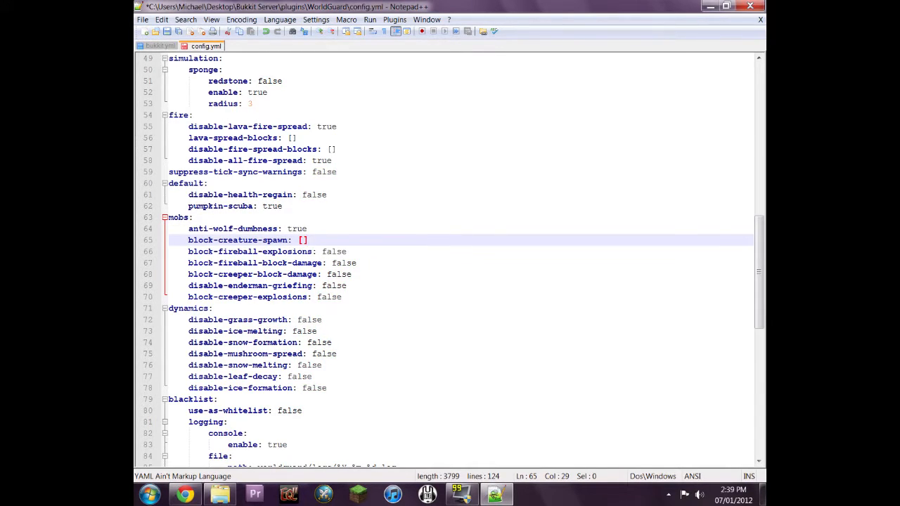
pyautogui.moveTo(332, 263); pyautogui.dragTo(357, 263)
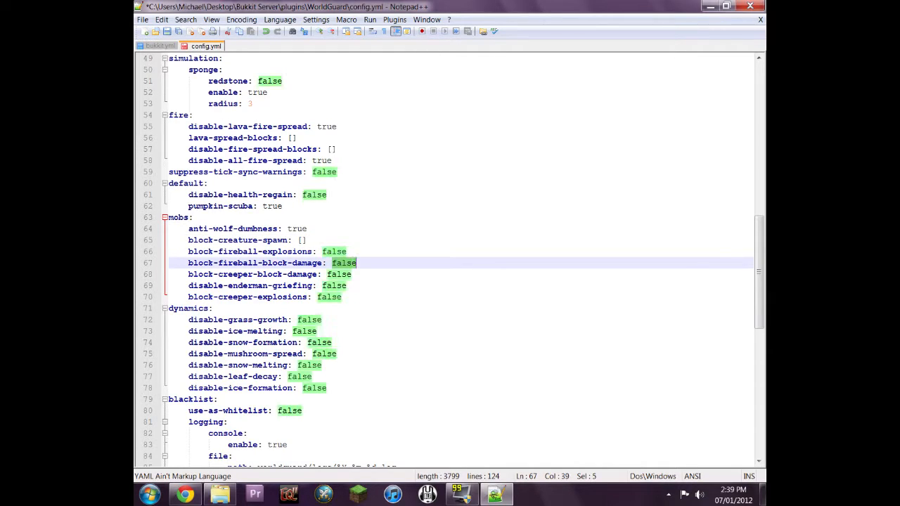
pyautogui.write('true')
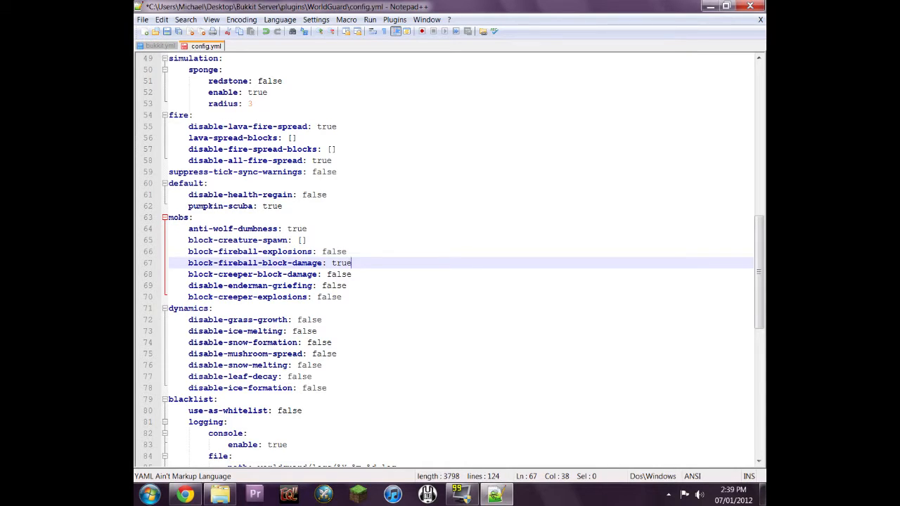
pyautogui.moveTo(327, 274); pyautogui.dragTo(352, 274)
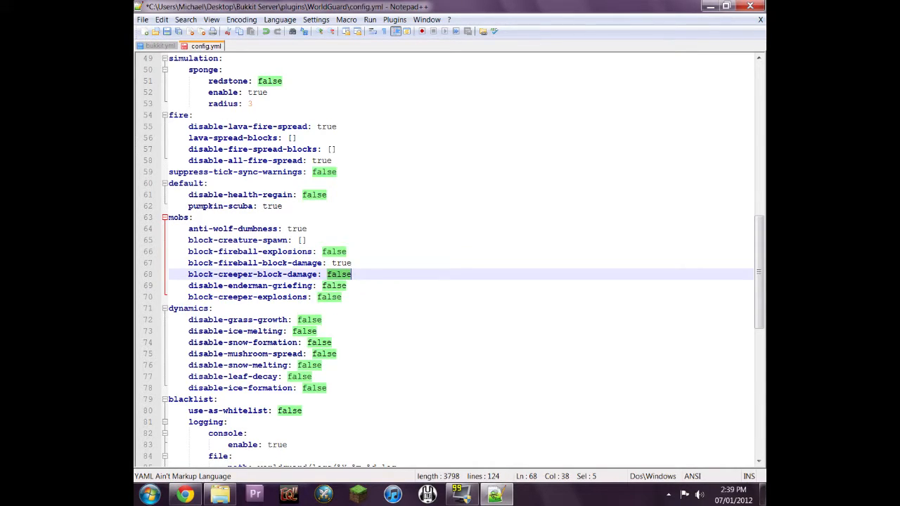
pyautogui.write('true')
# Set disable-enderman-griefing to true in the mobs section.
pyautogui.press('Down')
pyautogui.press('Left')
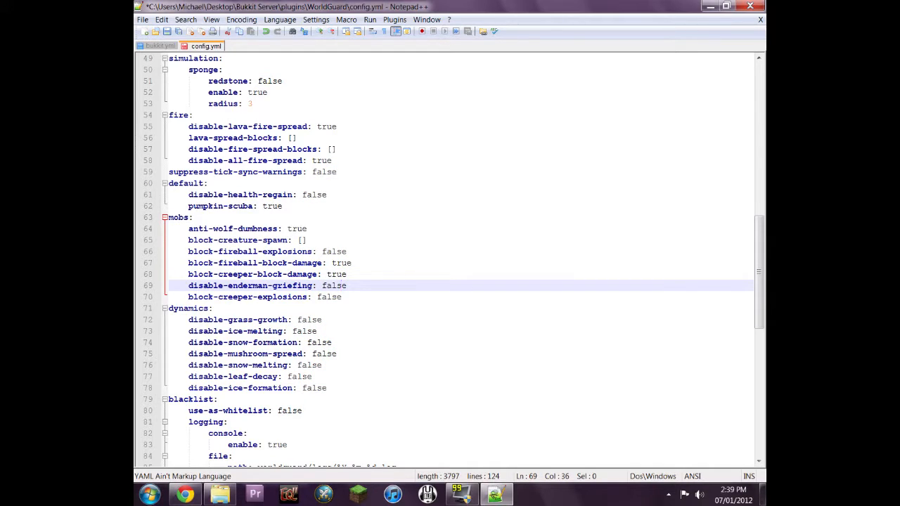
pyautogui.press('Left')
pyautogui.press('Left')
pyautogui.press('Left')
pyautogui.press('Left')
pyautogui.hotkey('shift', 'Right')
pyautogui.hotkey('shift', 'Right')
pyautogui.hotkey('shift', 'Right')
pyautogui.hotkey('shift', 'Right')
pyautogui.hotkey('shift', 'Right')
pyautogui.write('true')
pyautogui.scroll(-2, 450, 260)
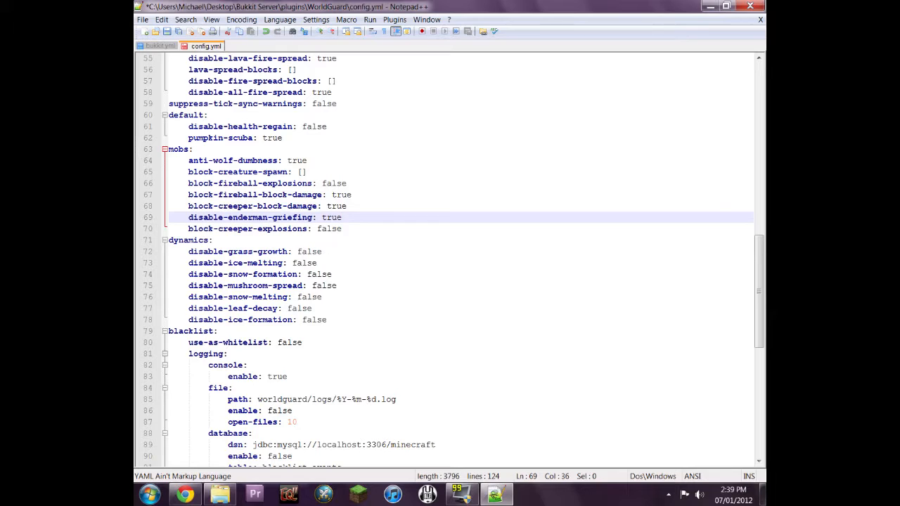
# Set disable-creature-trampling to true in the crops section.
pyautogui.scroll(-1, 450, 260)
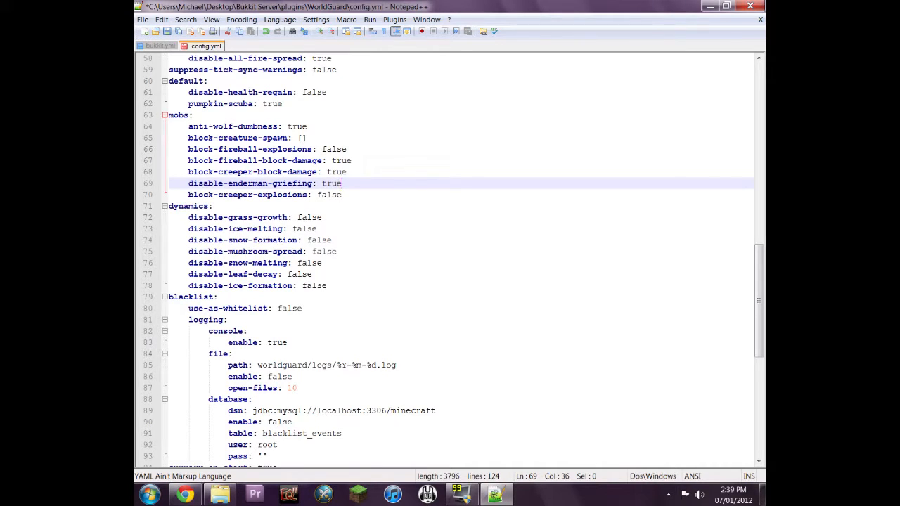
pyautogui.scroll(-4, 450, 260)
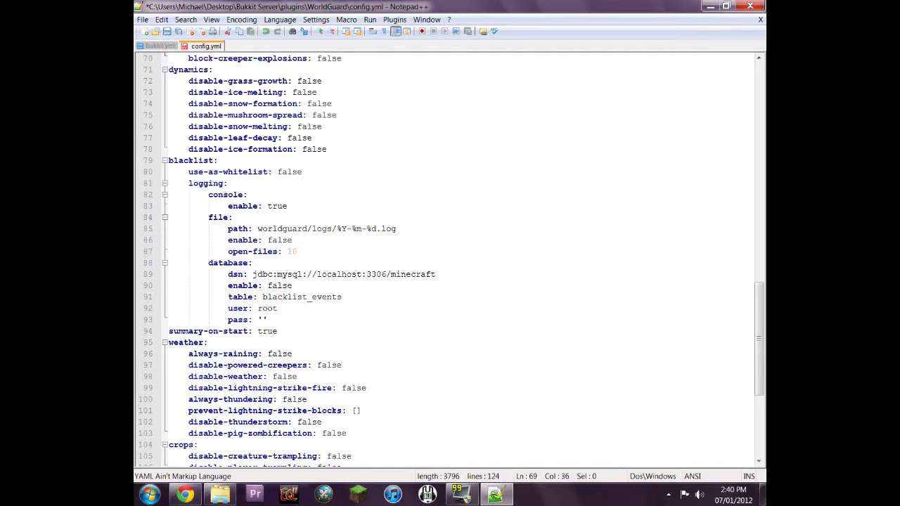
pyautogui.scroll(-3, 450, 261)
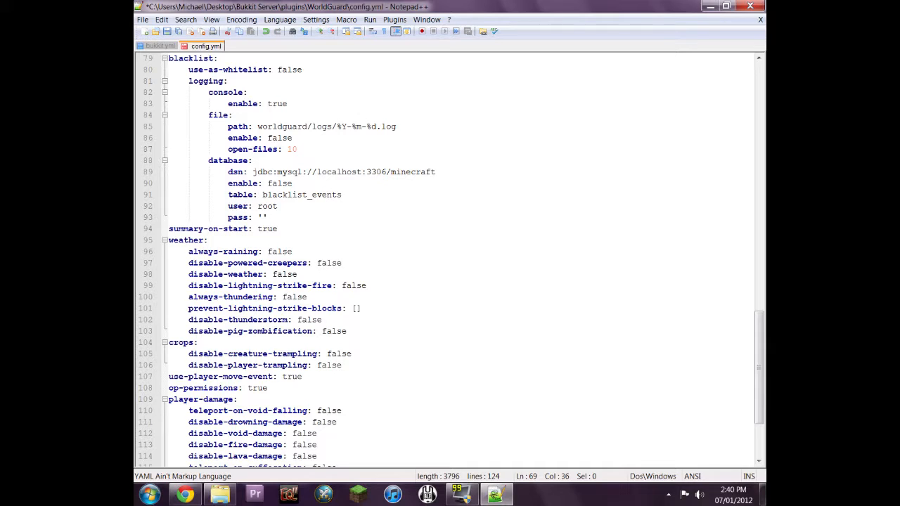
pyautogui.scroll(-3, 450, 260)
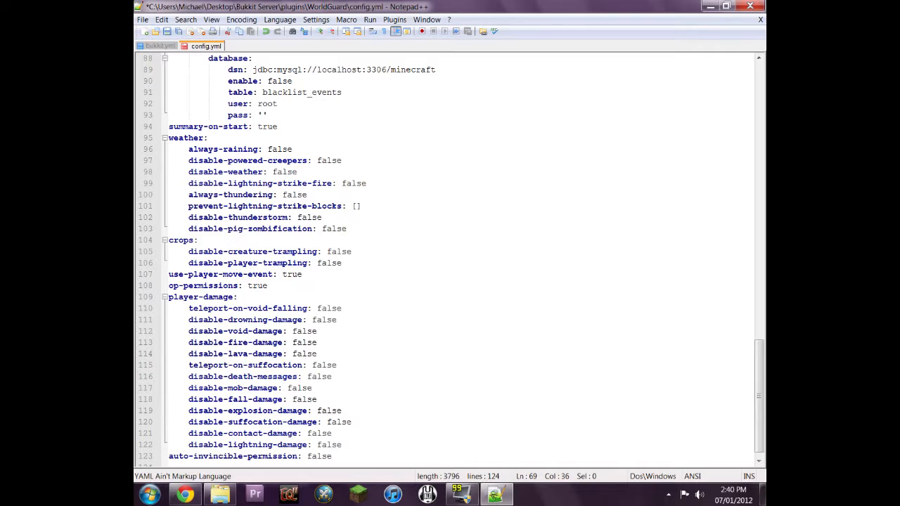
pyautogui.moveTo(327, 252); pyautogui.dragTo(351, 251)
pyautogui.write('true')
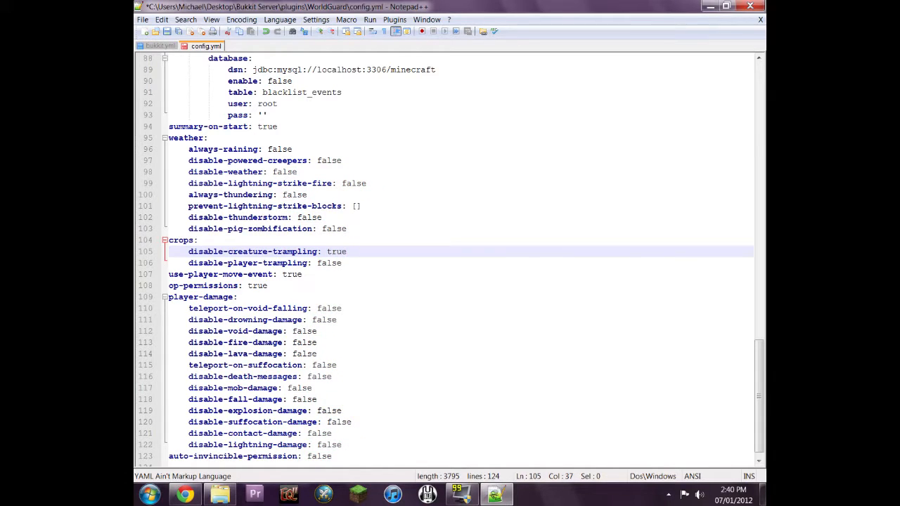
# Set disable-player-trampling to true in the crops section.
pyautogui.moveTo(317, 264); pyautogui.dragTo(342, 263)
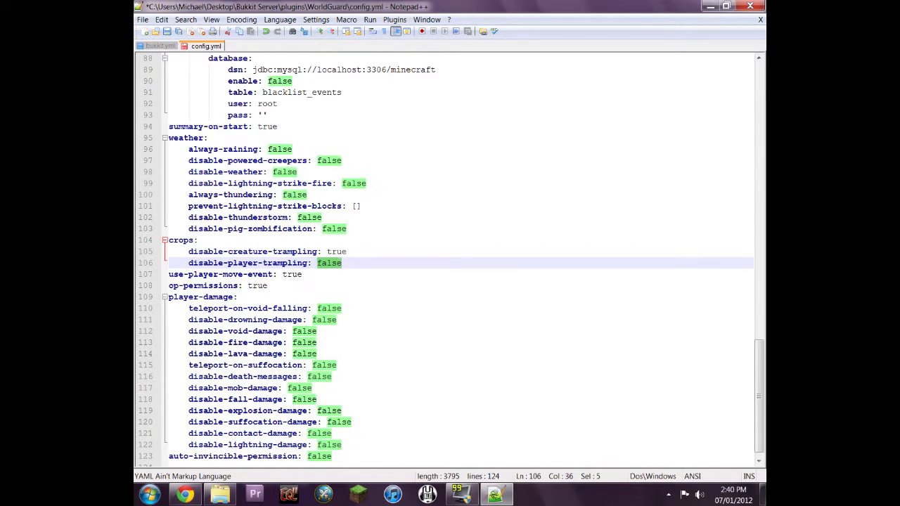
pyautogui.write('tre')
pyautogui.press('BackSpace')
pyautogui.write('ue')
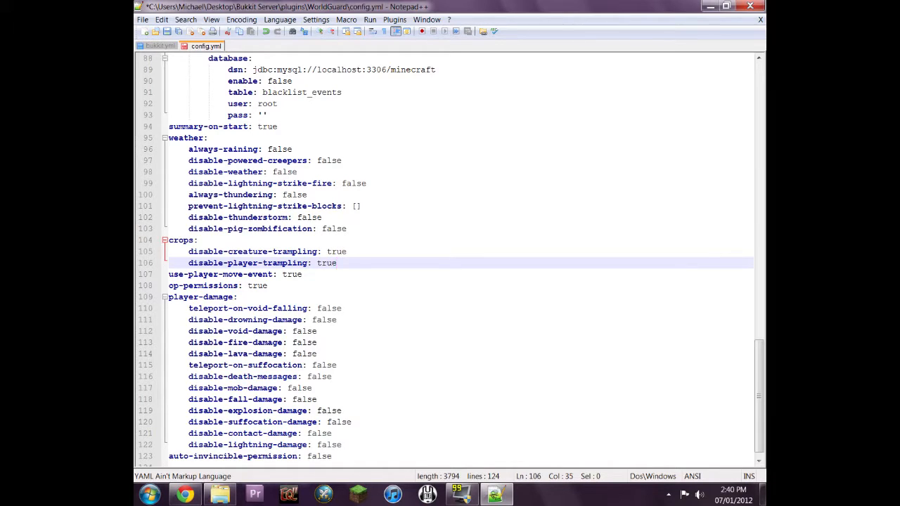
pyautogui.press('Right')
pyautogui.rightClick(334, 253)
pyautogui.click(363, 229)
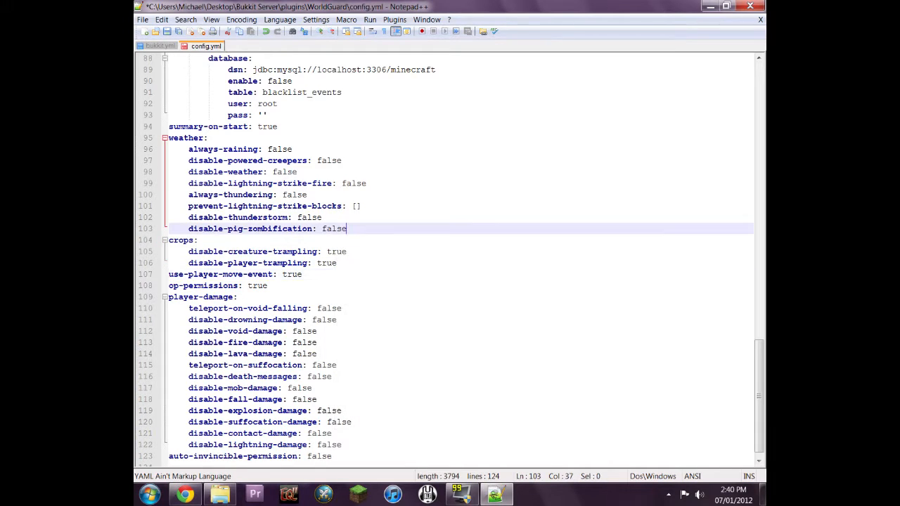
# Save WorldGuard's config.yml and close the editor to get back to the WorldGuard folder.
pyautogui.scroll(-1, 451, 259)
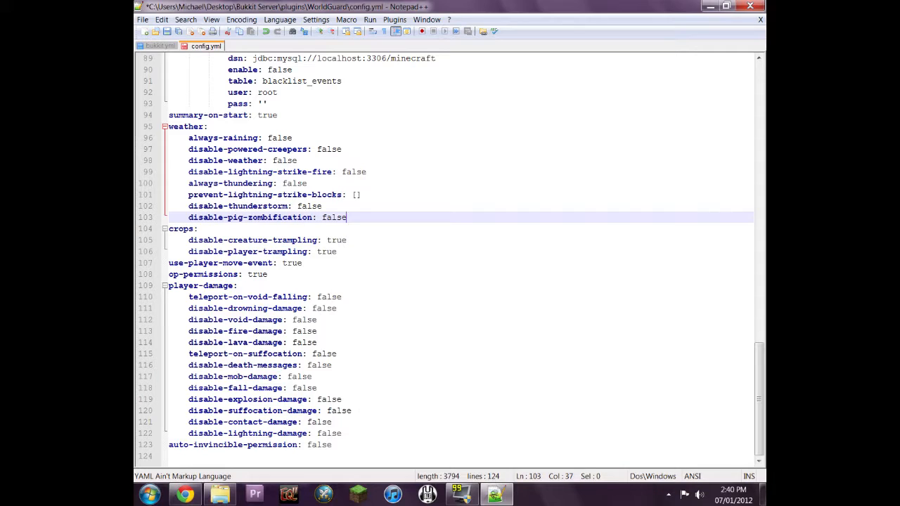
pyautogui.click(167, 32)
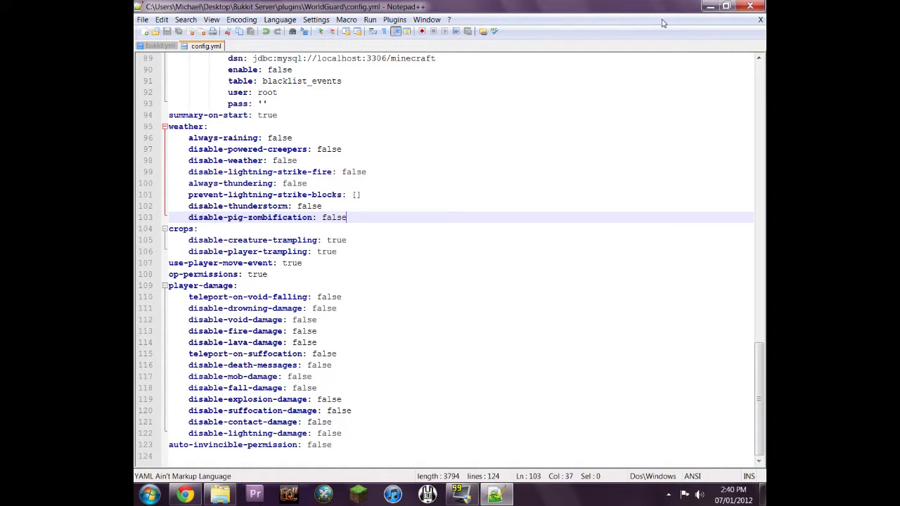
pyautogui.click(754, 5)
pyautogui.click(460, 237)
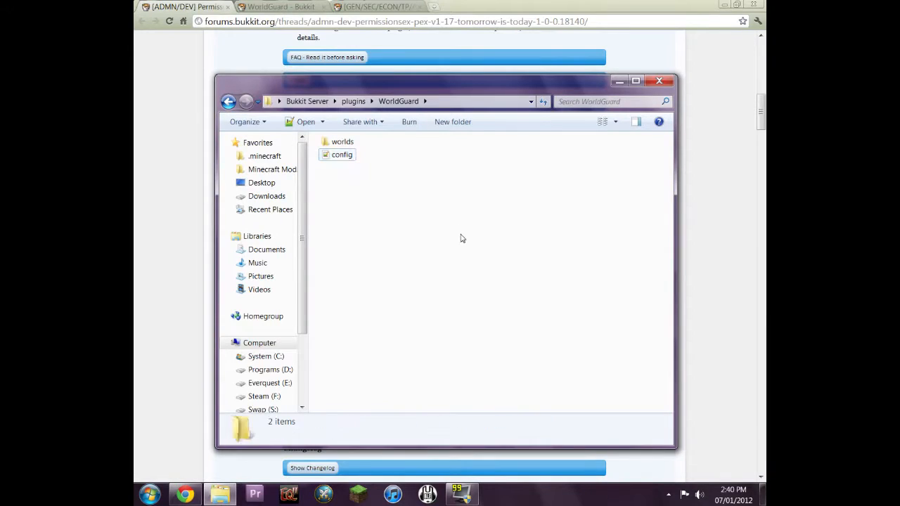
# Open config.yml from the WorldEdit plugin folder, look through its limits, logging, wand and history settings, and close it without edits.
pyautogui.click(354, 101)
pyautogui.click(480, 241)
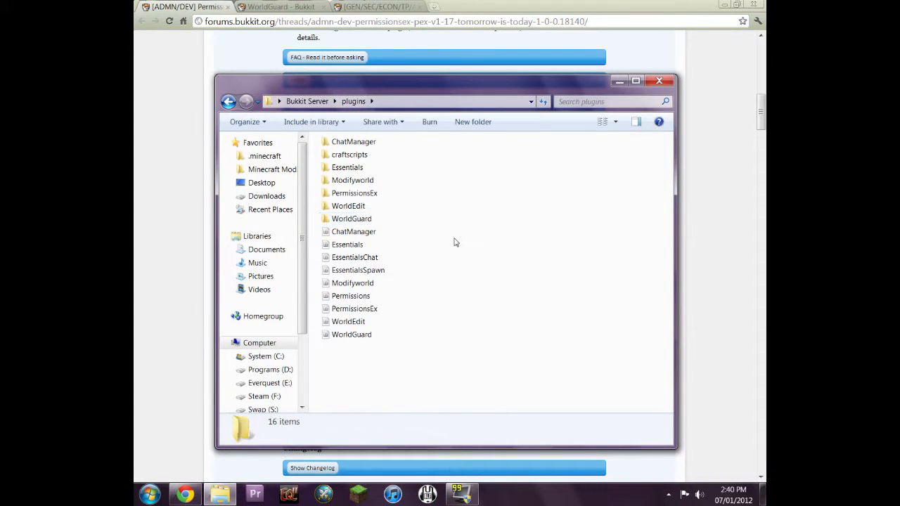
pyautogui.doubleClick(348, 207)
pyautogui.doubleClick(342, 143)
pyautogui.scroll(-4, 450, 253)
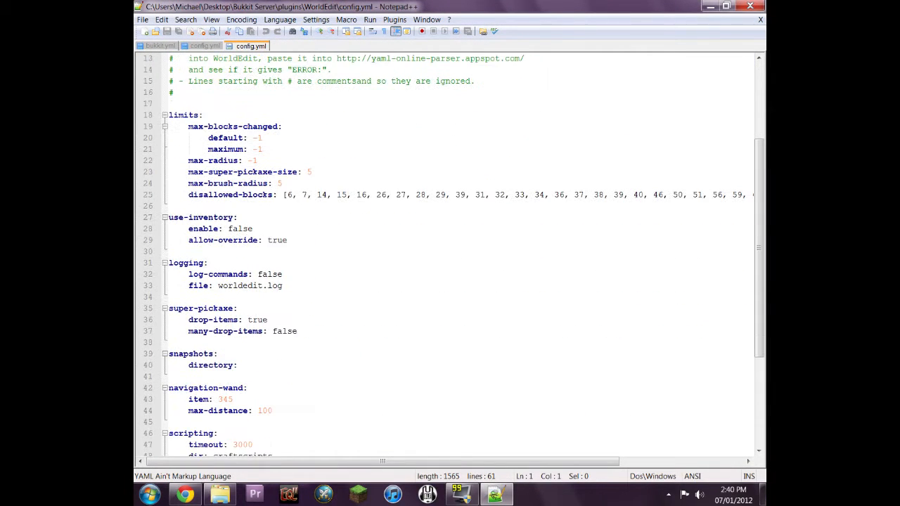
pyautogui.scroll(-2, 450, 253)
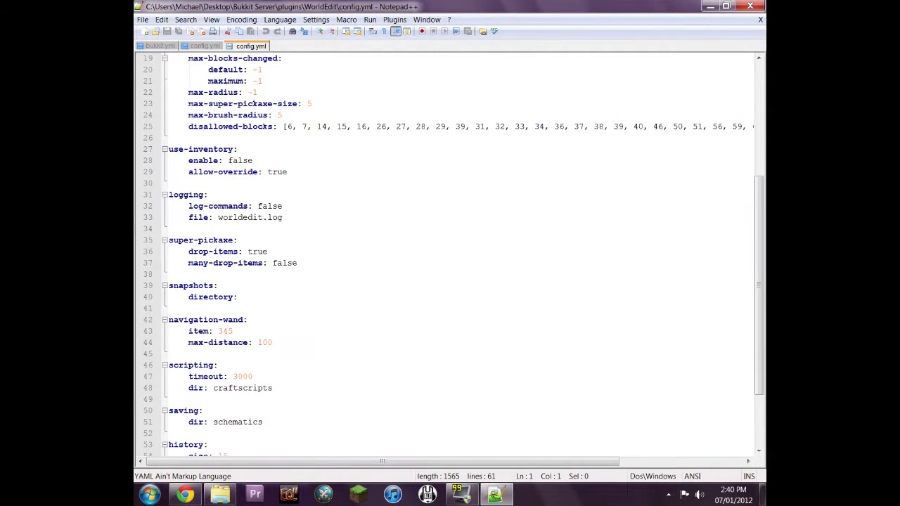
pyautogui.scroll(-3, 450, 253)
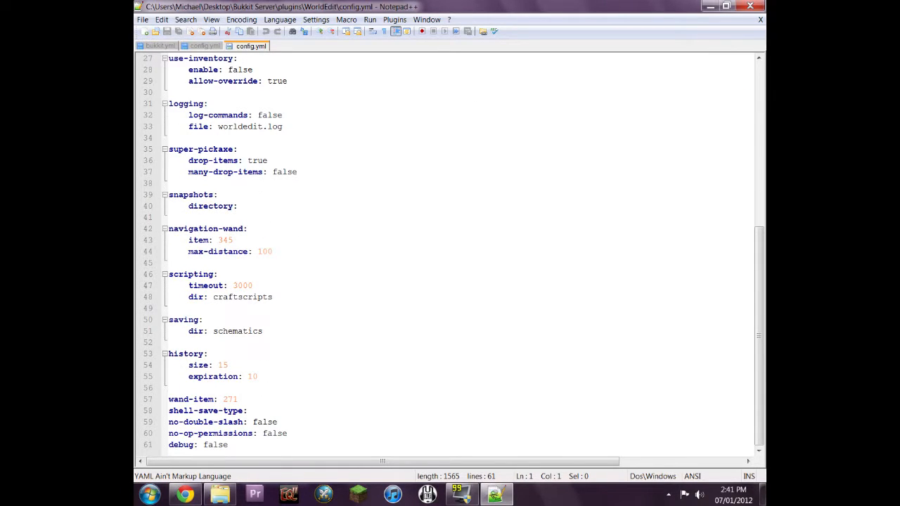
pyautogui.scroll(4, 450, 253)
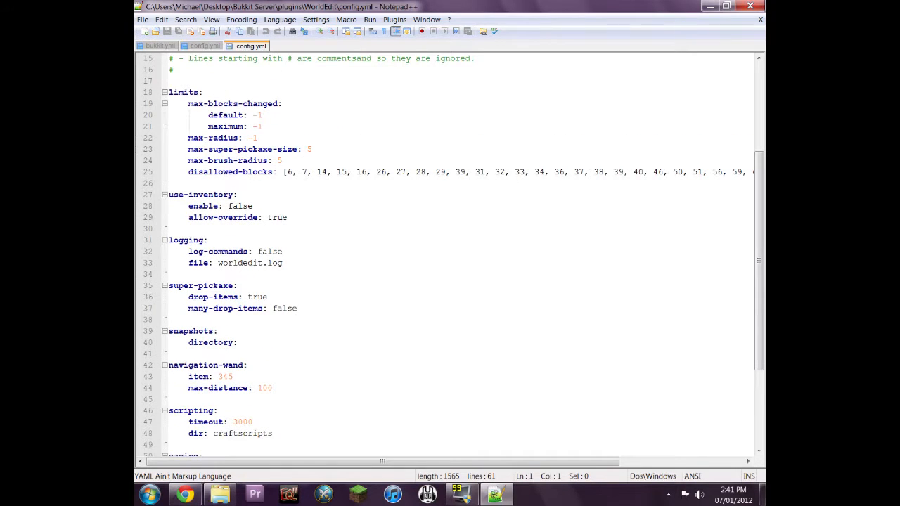
pyautogui.click(750, 6)
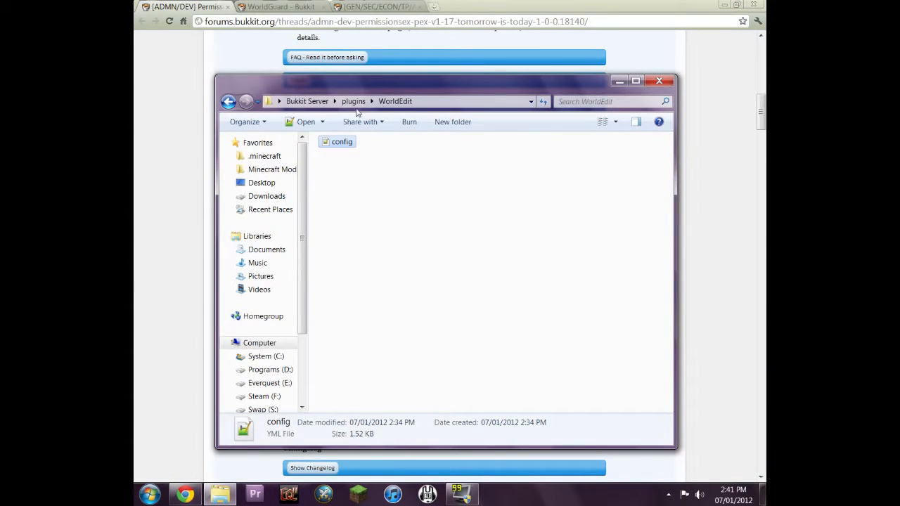
# Open the permissions file from the PermissionsEx folder inside plugins to view its default group.
pyautogui.click(354, 101)
pyautogui.doubleClick(366, 195)
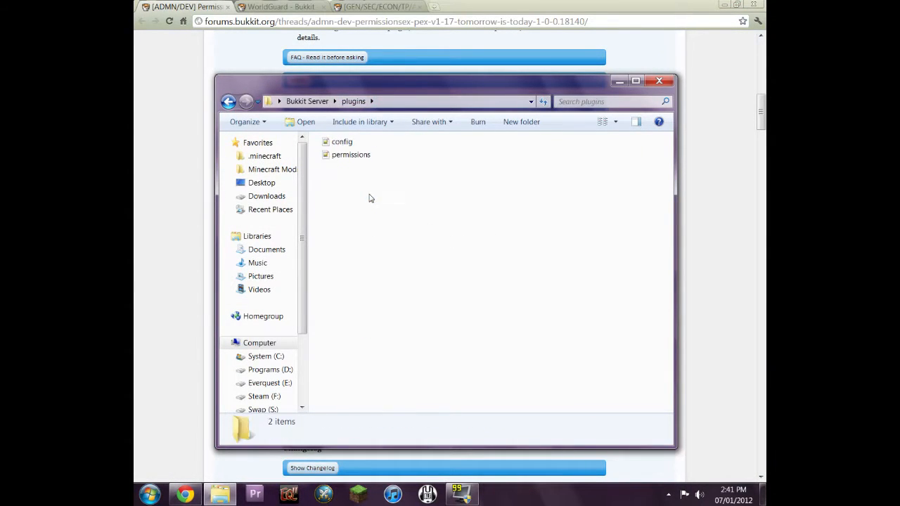
pyautogui.click(342, 160)
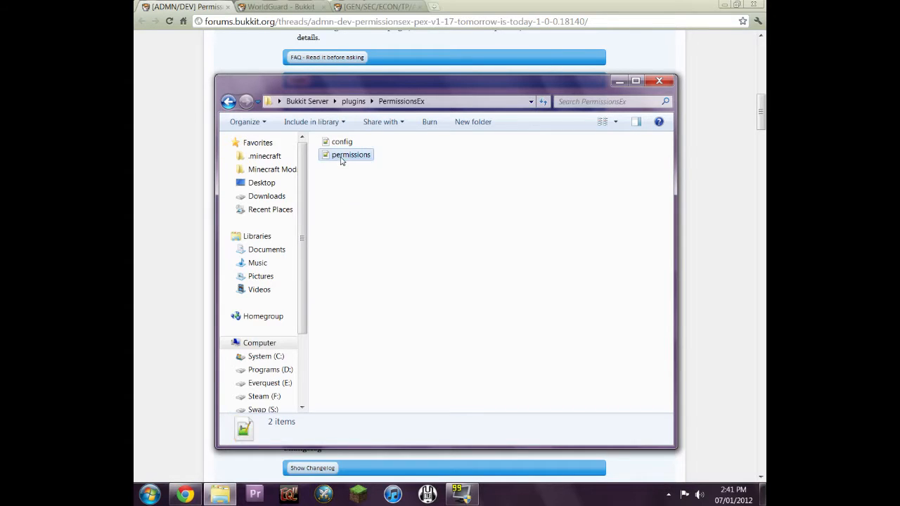
pyautogui.doubleClick(342, 161)
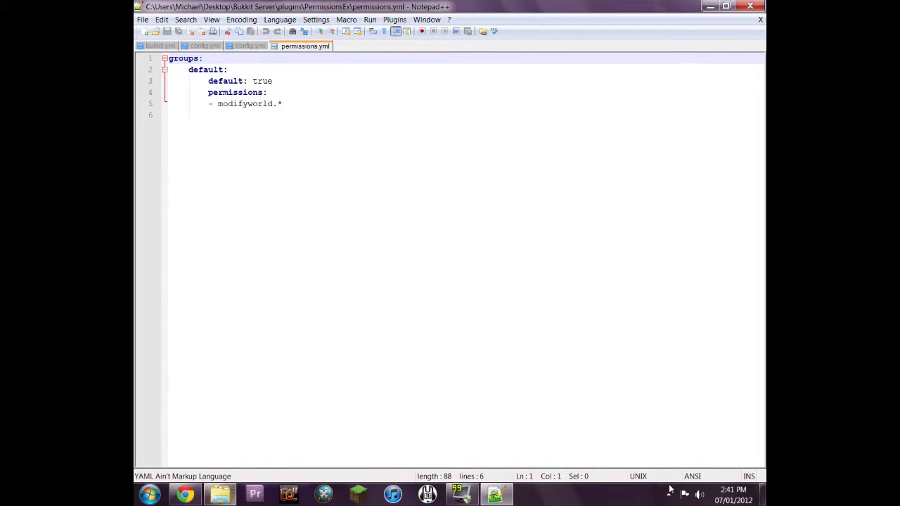
# Open the prepared permissions file on the desktop, examine its Members, Moderator and Admin groups and its users section, and close it.
pyautogui.click(763, 496)
pyautogui.doubleClick(343, 221)
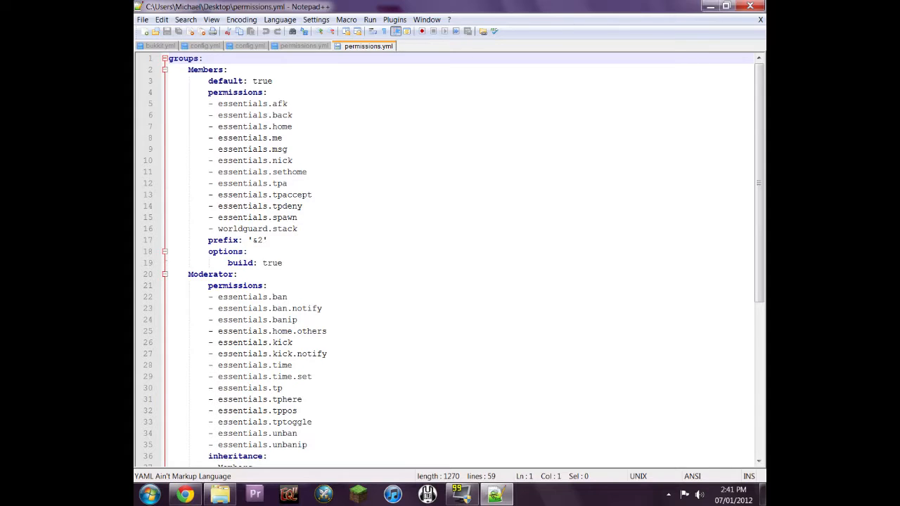
pyautogui.scroll(-1, 450, 260)
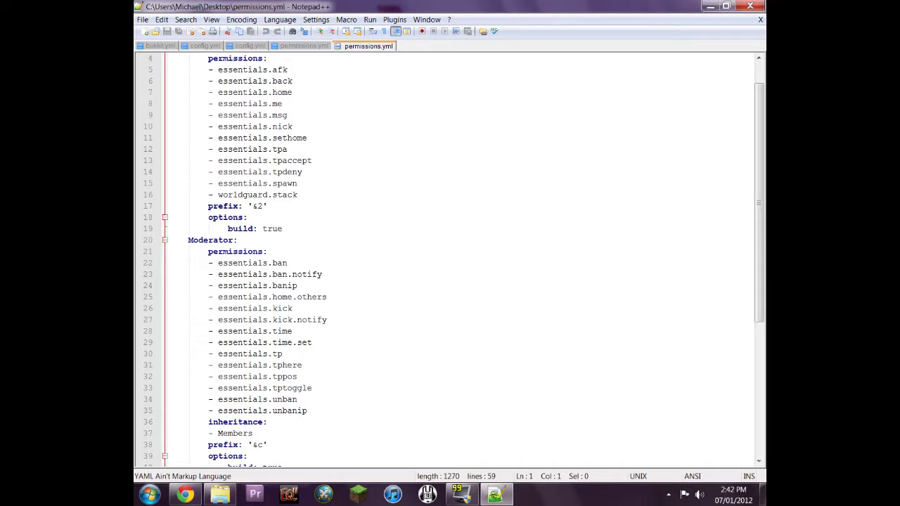
pyautogui.scroll(-1, 450, 260)
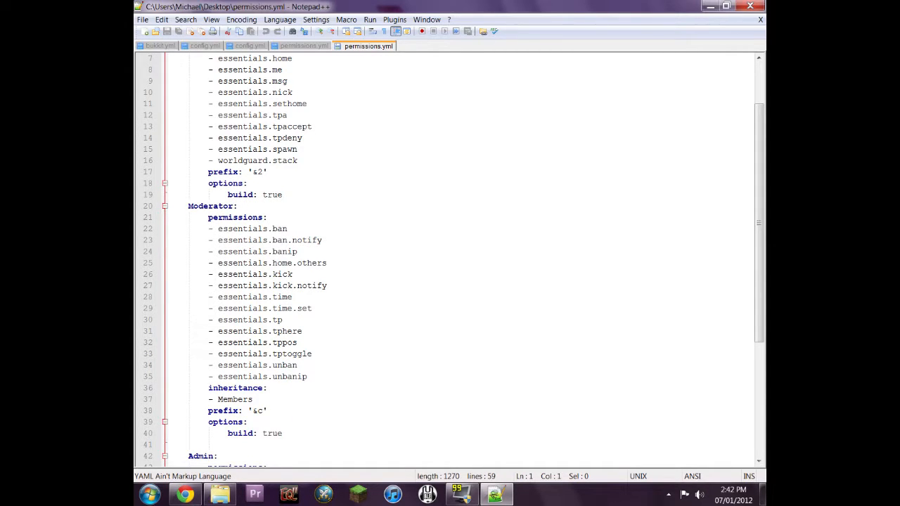
pyautogui.scroll(-1, 450, 260)
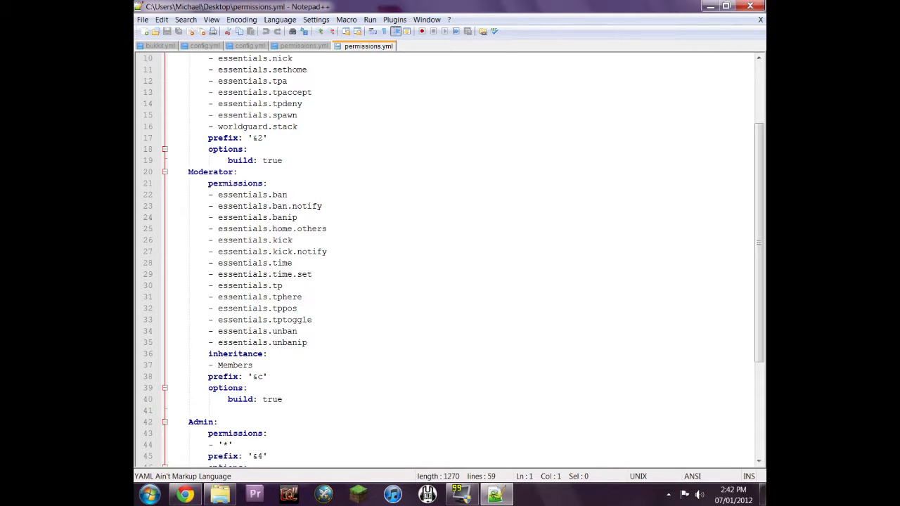
pyautogui.scroll(-2, 450, 260)
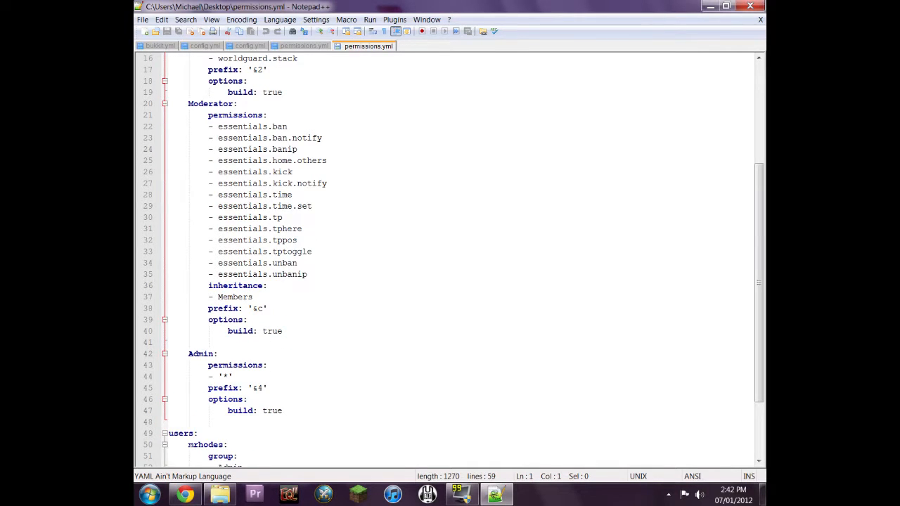
pyautogui.scroll(5, 450, 260)
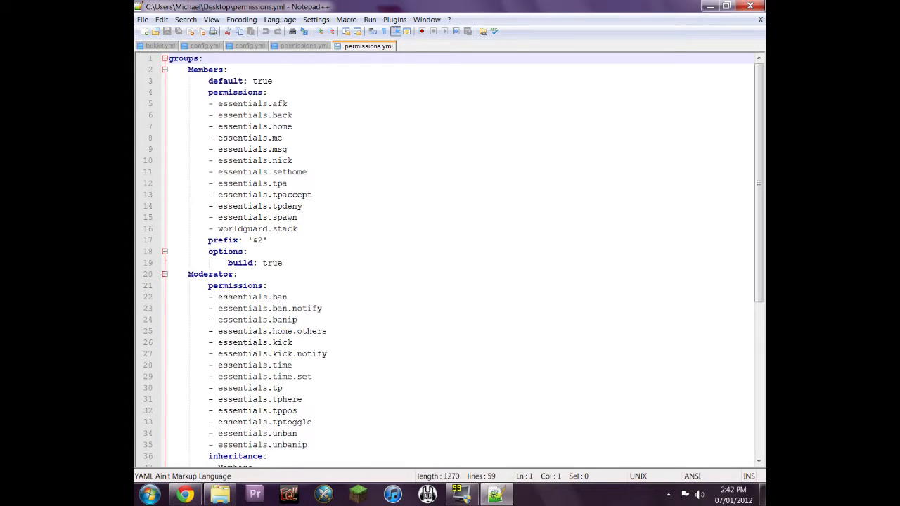
pyautogui.scroll(-6, 450, 260)
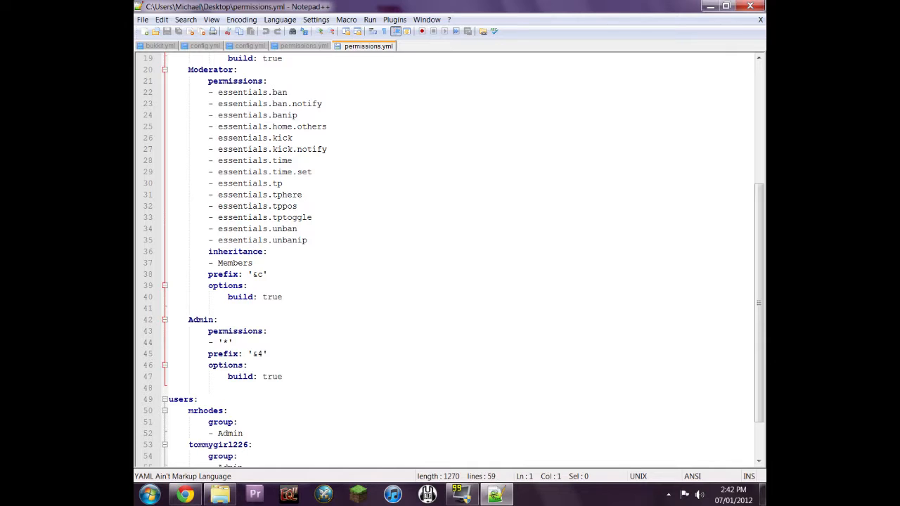
pyautogui.scroll(-2, 450, 260)
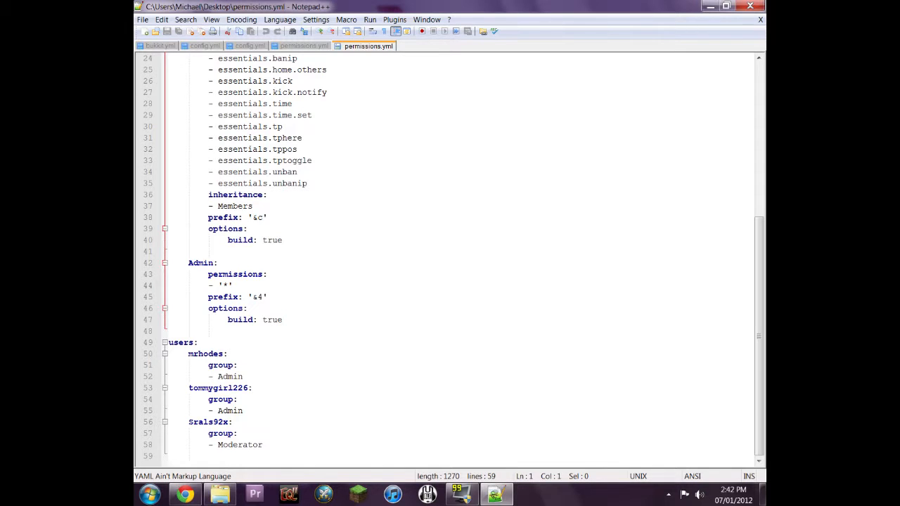
pyautogui.scroll(5, 450, 254)
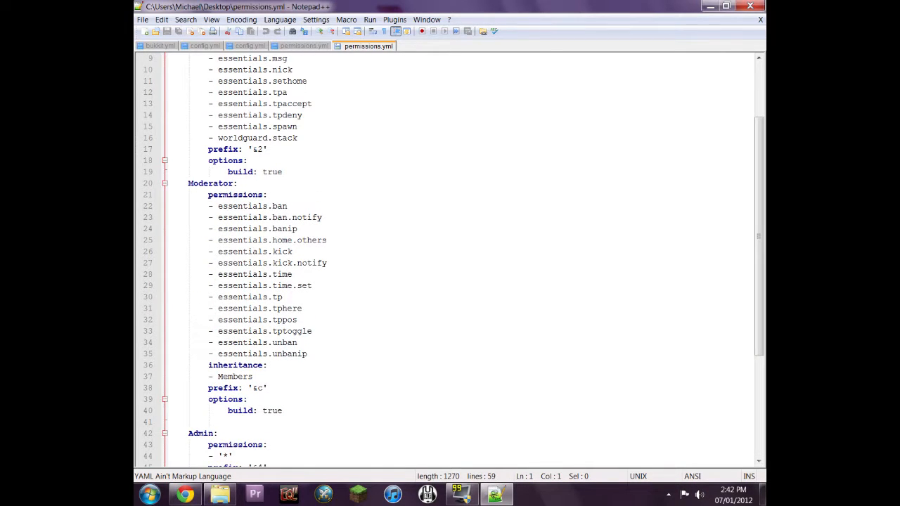
pyautogui.scroll(3, 451, 254)
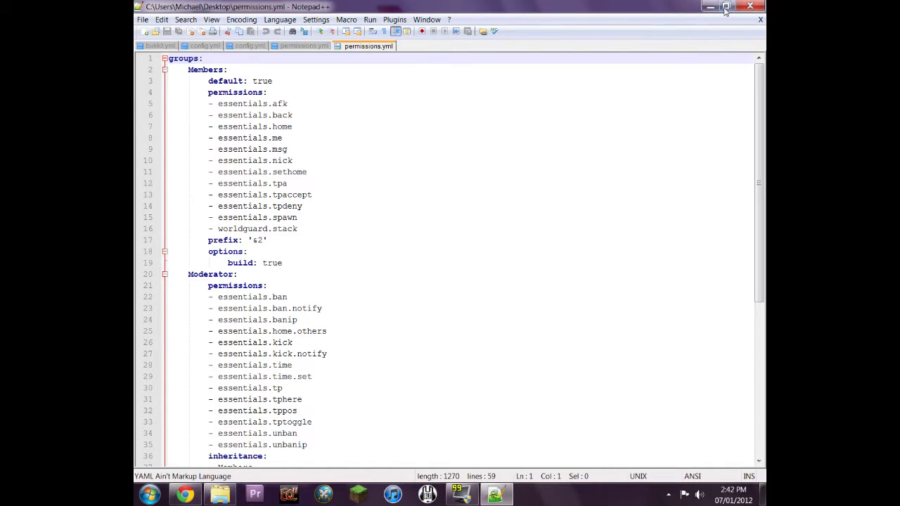
pyautogui.click(752, 7)
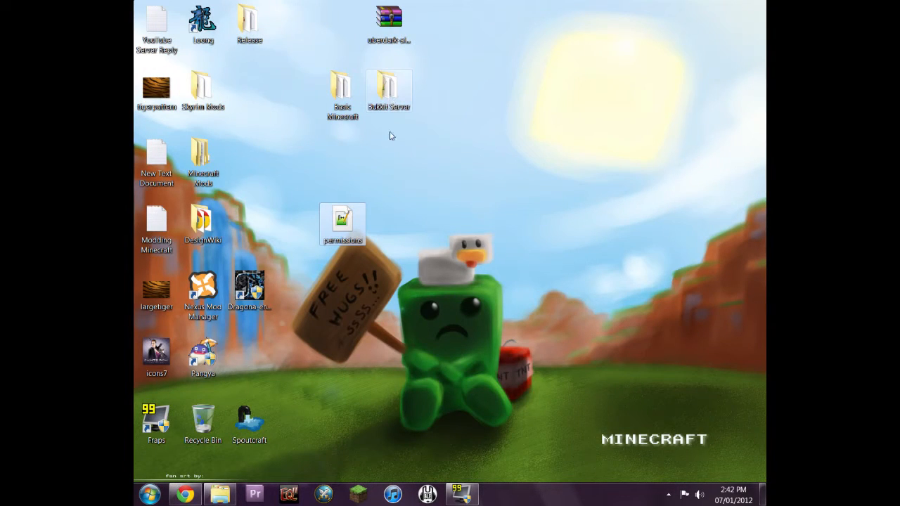
# Move the desktop's permissions file into the PermissionsEx folder, replacing the existing permissions file.
pyautogui.click(220, 494)
pyautogui.moveTo(406, 83); pyautogui.dragTo(585, 84)
pyautogui.moveTo(341, 223); pyautogui.dragTo(574, 232)
pyautogui.click(548, 179)
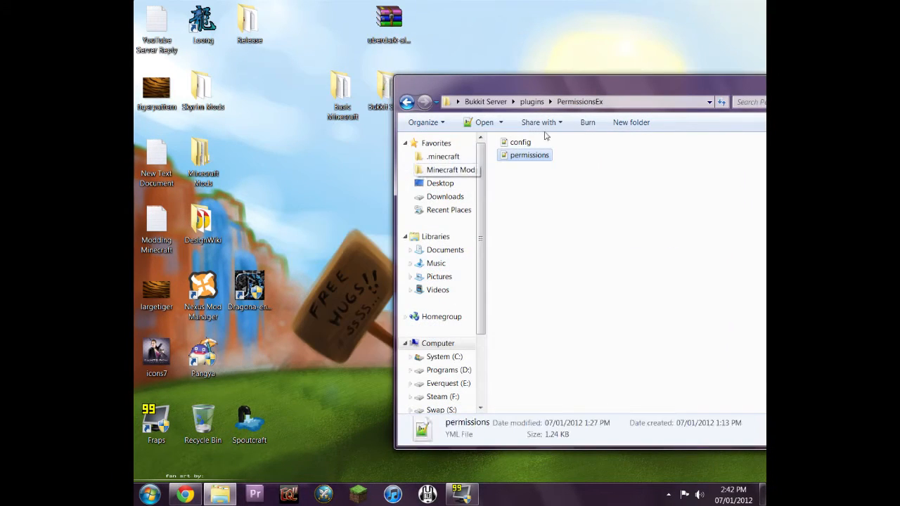
# Open config.yml from the Essentials folder inside plugins for editing.
pyautogui.moveTo(597, 80); pyautogui.dragTo(491, 90)
pyautogui.click(427, 111)
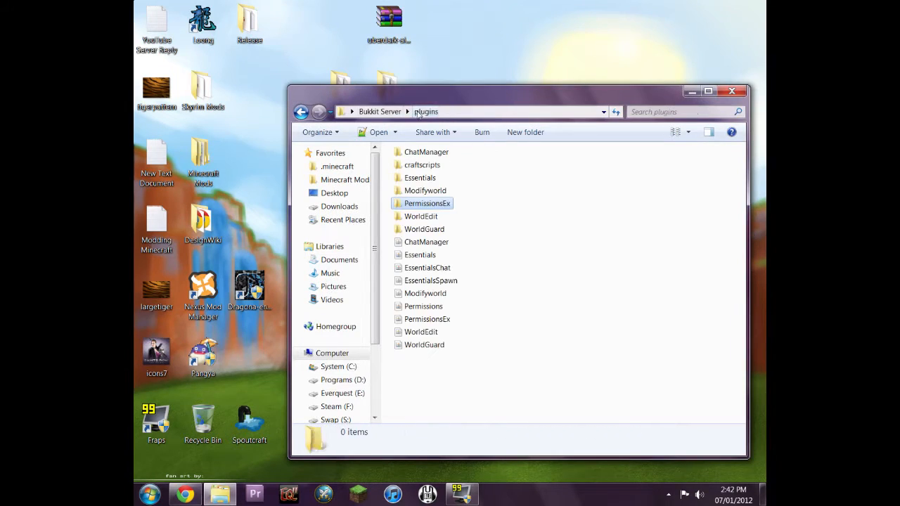
pyautogui.doubleClick(420, 181)
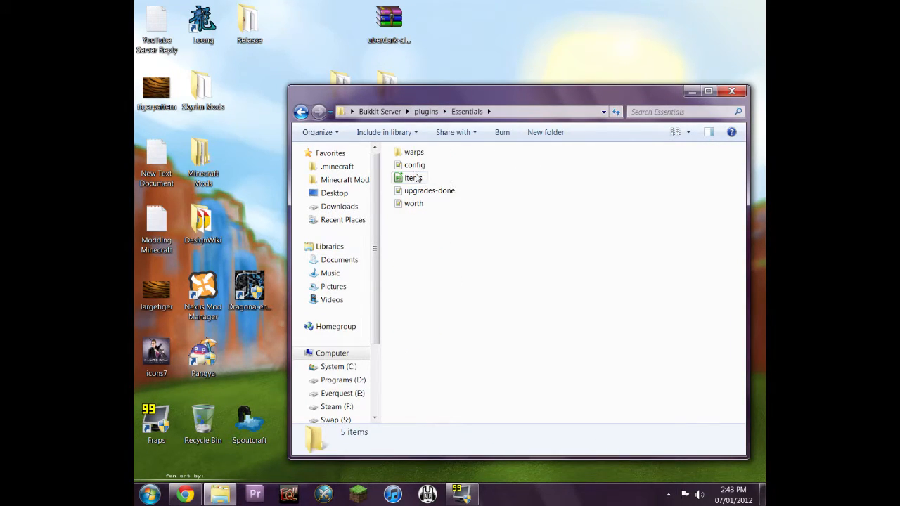
pyautogui.doubleClick(415, 167)
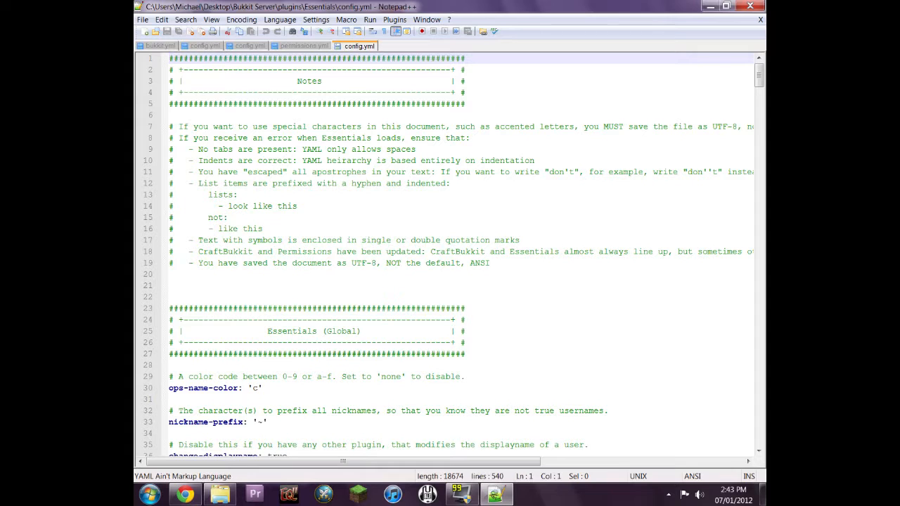
# Examine the Essentials (Global) settings, including teleport delays, item spawning, overridden and player commands, backup, and AFK options.
pyautogui.scroll(-4, 450, 253)
pyautogui.scroll(-9, 450, 253)
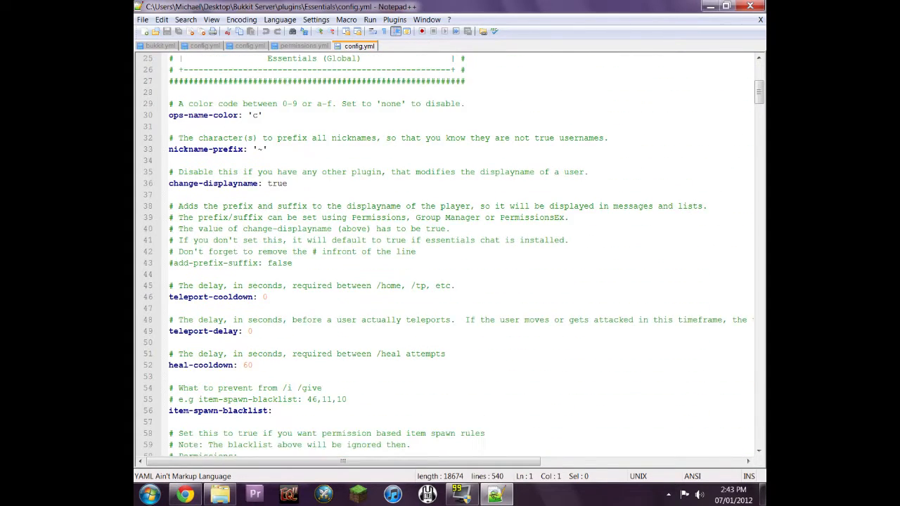
pyautogui.scroll(-9, 450, 254)
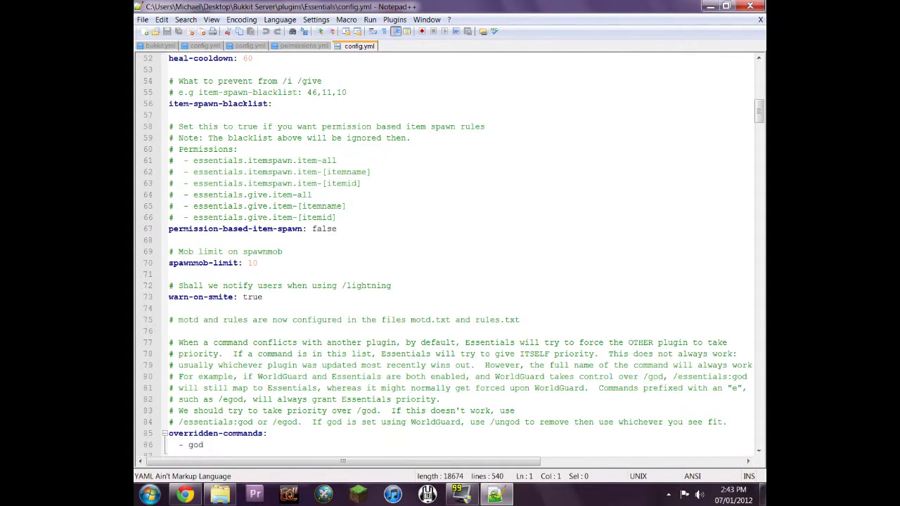
pyautogui.scroll(-8, 450, 253)
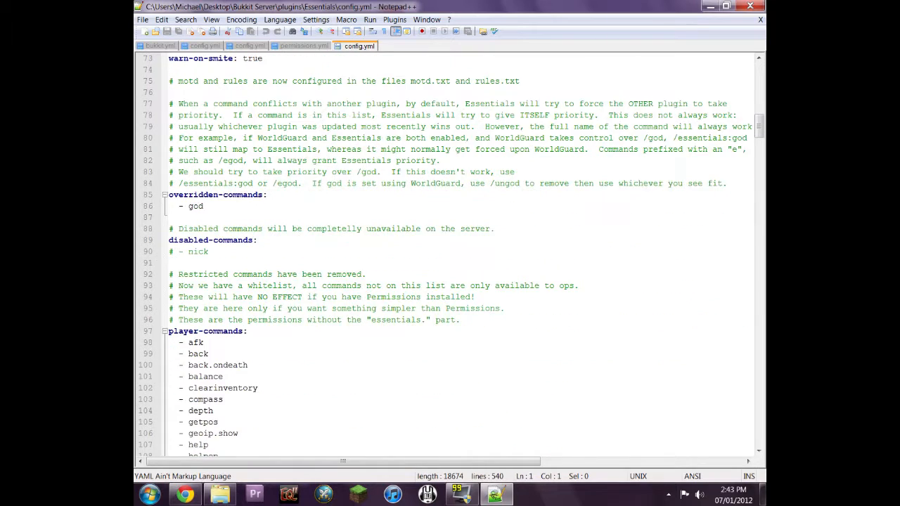
pyautogui.scroll(-16, 451, 253)
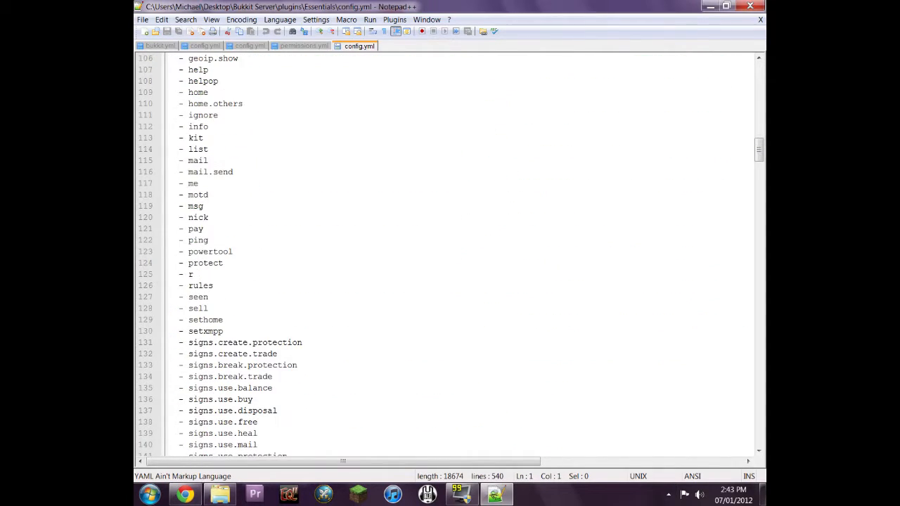
pyautogui.scroll(-9, 450, 253)
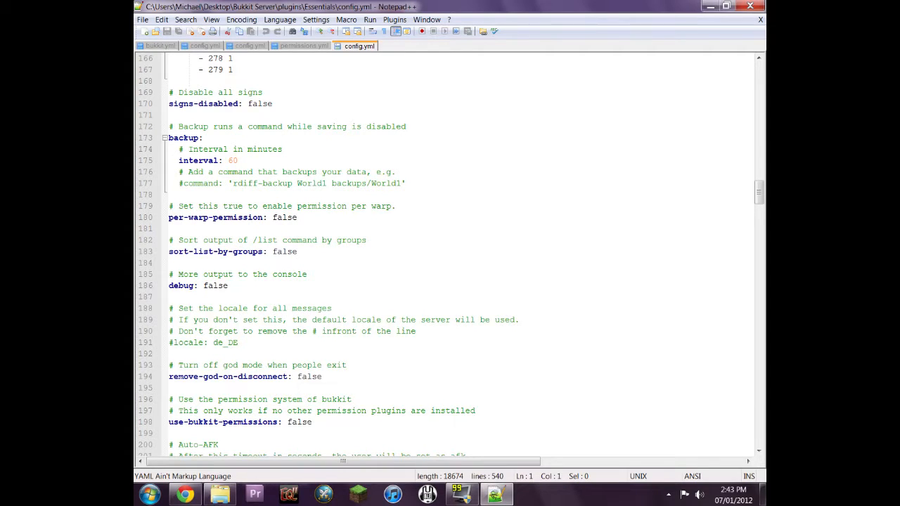
pyautogui.scroll(-4, 450, 253)
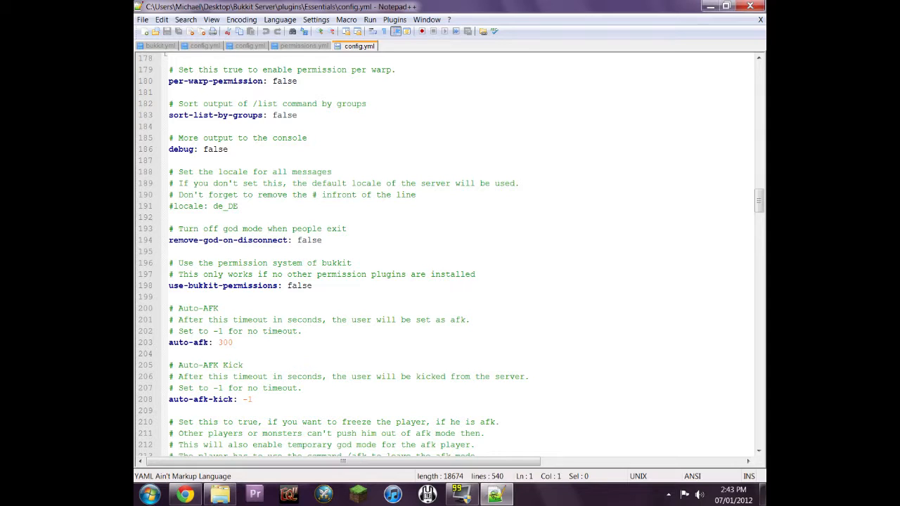
pyautogui.scroll(-4, 450, 253)
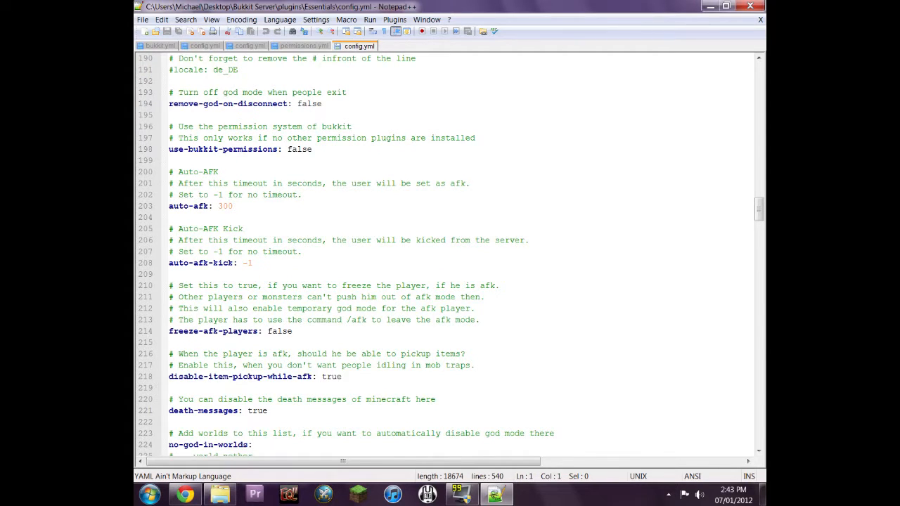
pyautogui.scroll(-12, 450, 254)
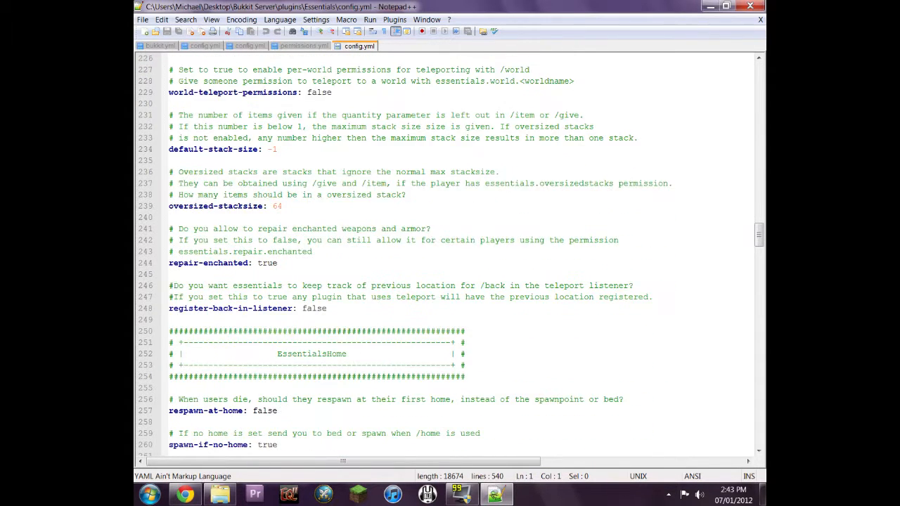
# Examine the EssentialsHome, EssentialsEco, EssentialsHelp and EssentialsChat sections, including multiple homes, starting balance and chat formats.
pyautogui.scroll(-1, 450, 253)
pyautogui.scroll(-2, 450, 254)
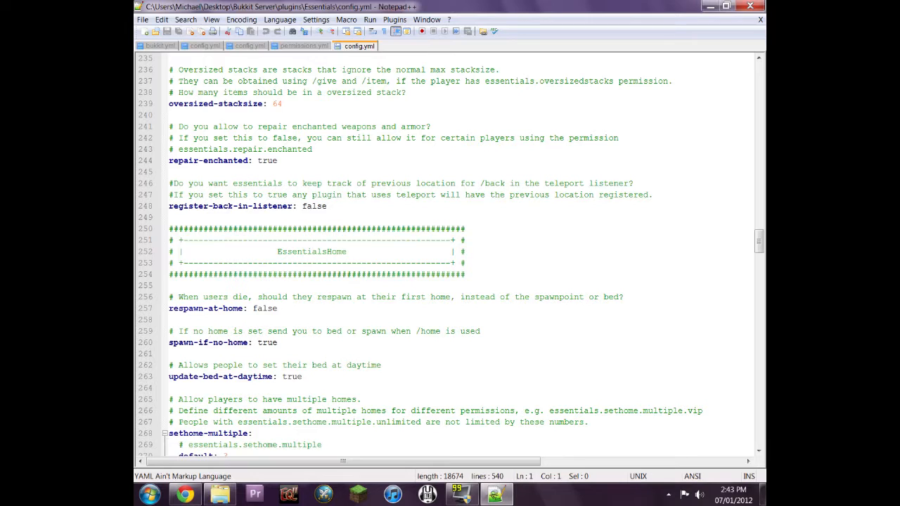
pyautogui.scroll(-7, 451, 253)
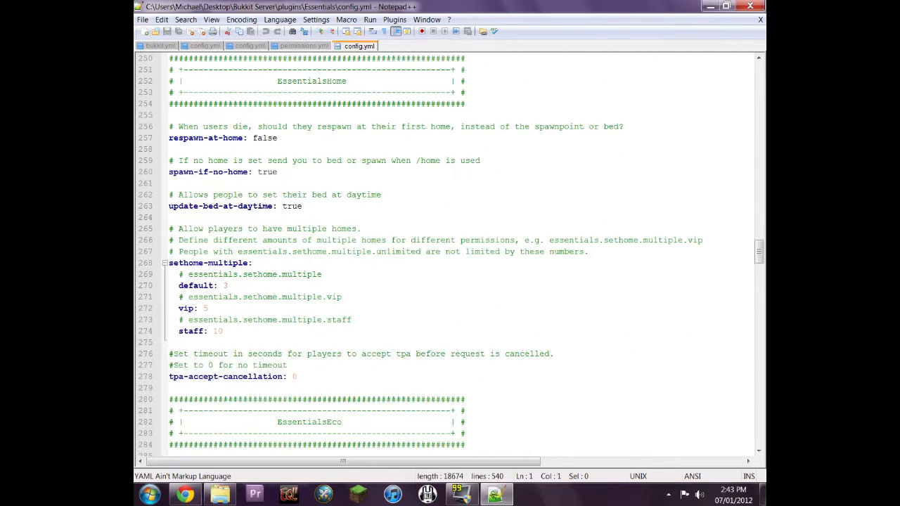
pyautogui.scroll(-4, 450, 253)
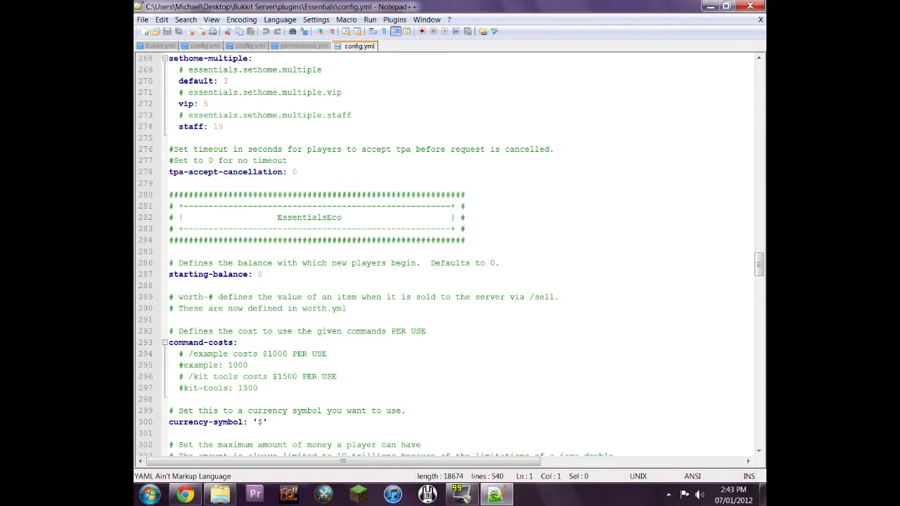
pyautogui.scroll(-3, 450, 253)
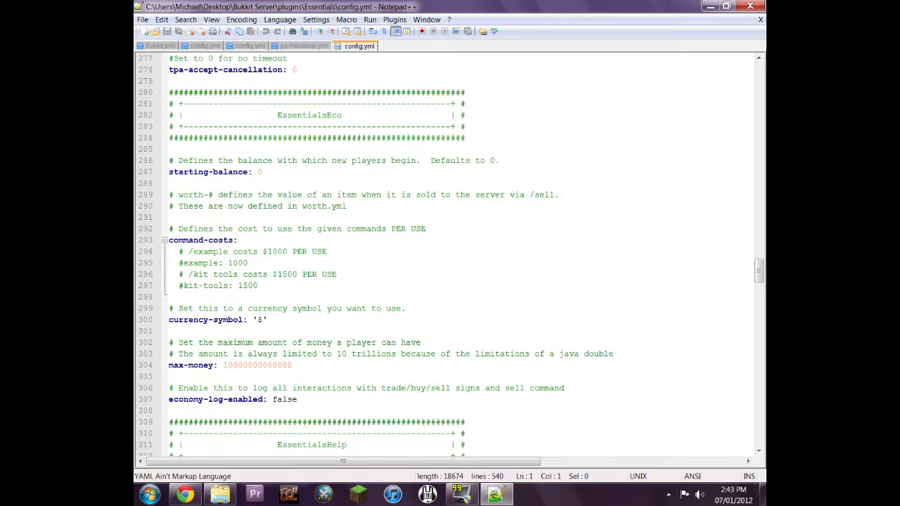
pyautogui.scroll(-3, 450, 253)
pyautogui.scroll(-3, 450, 253)
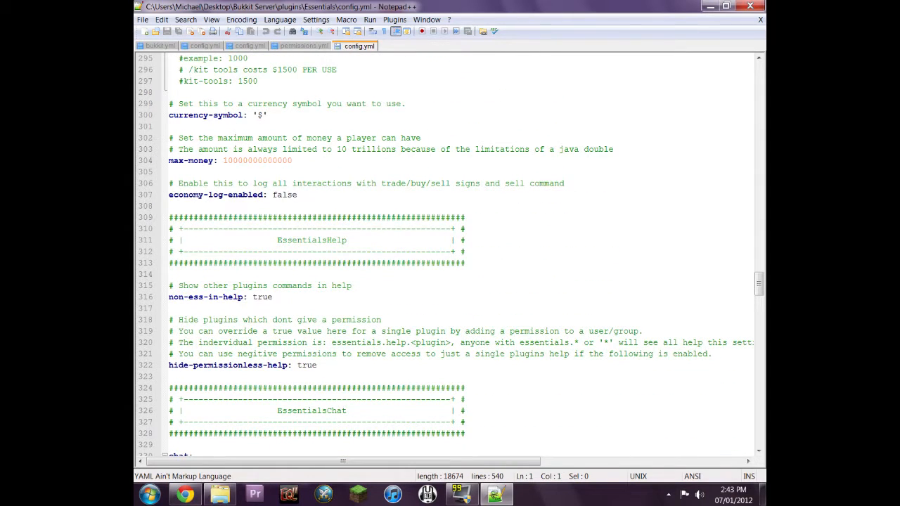
pyautogui.scroll(-2, 450, 254)
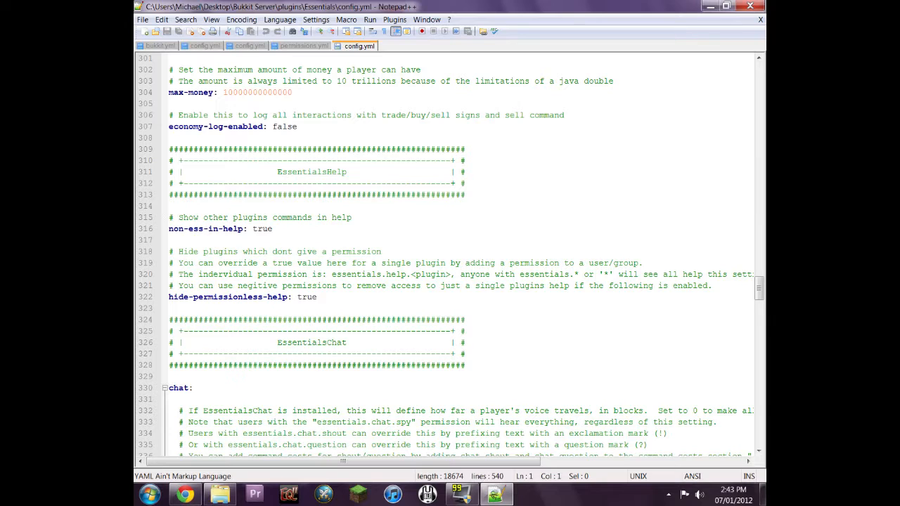
pyautogui.scroll(-3, 450, 253)
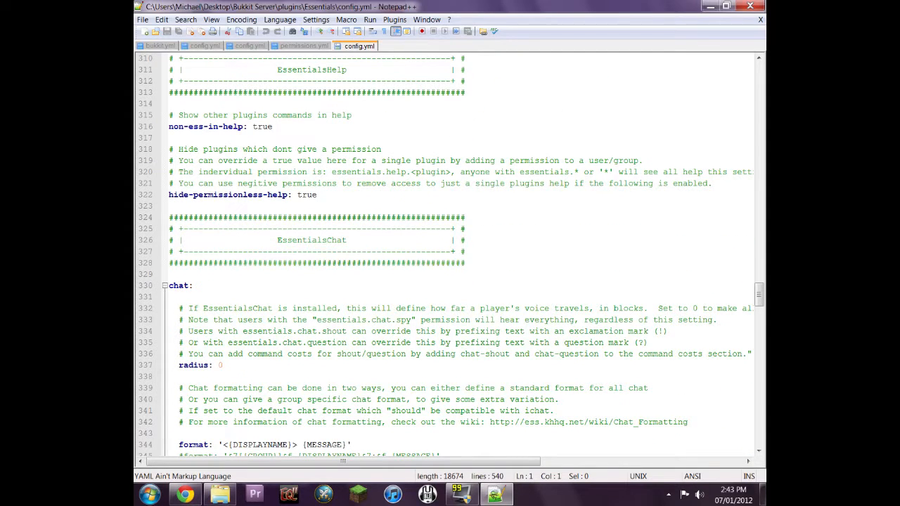
pyautogui.scroll(-6, 162, 202)
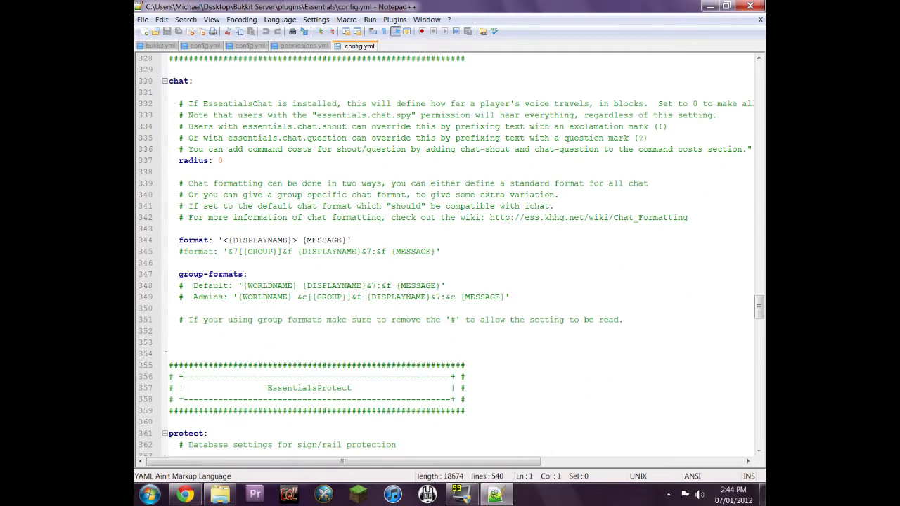
# Examine the EssentialsProtect and Essentials Spawn / New Players sections through the end of the configuration, and close the file.
pyautogui.scroll(-6, 450, 256)
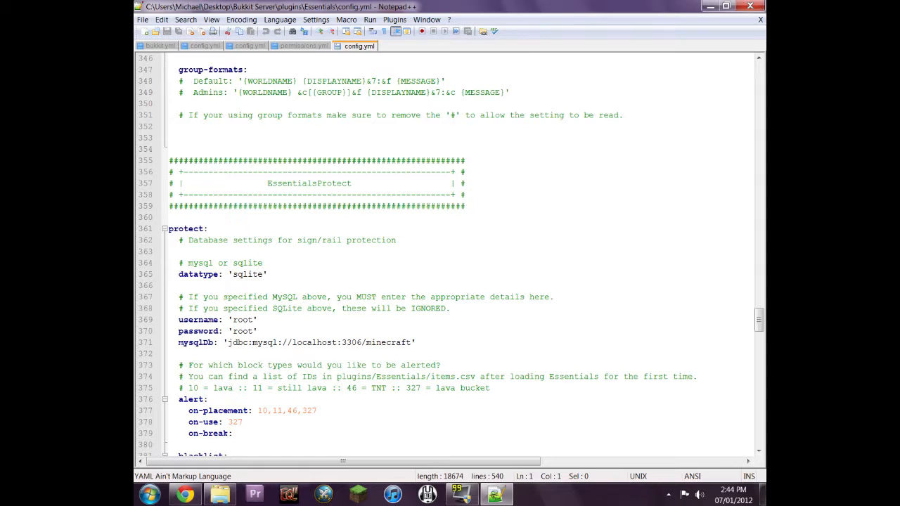
pyautogui.scroll(-2, 450, 257)
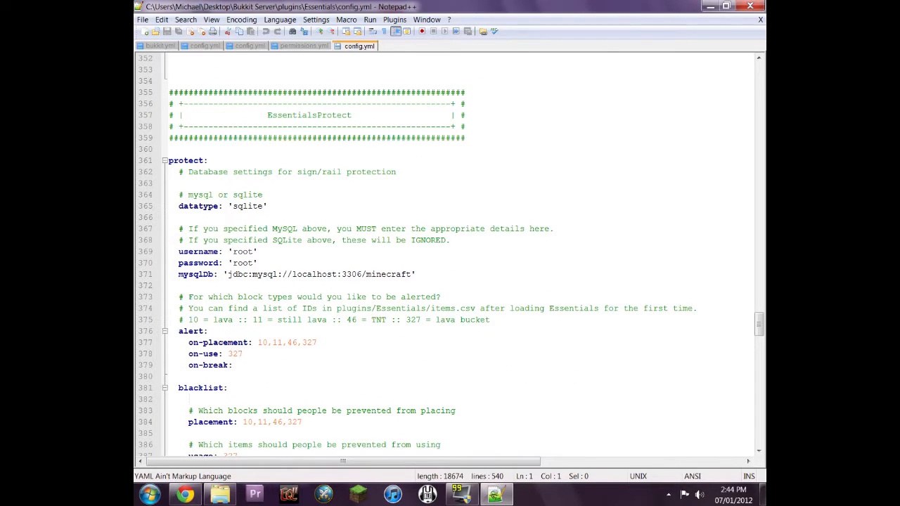
pyautogui.scroll(-3, 450, 257)
pyautogui.scroll(-7, 450, 257)
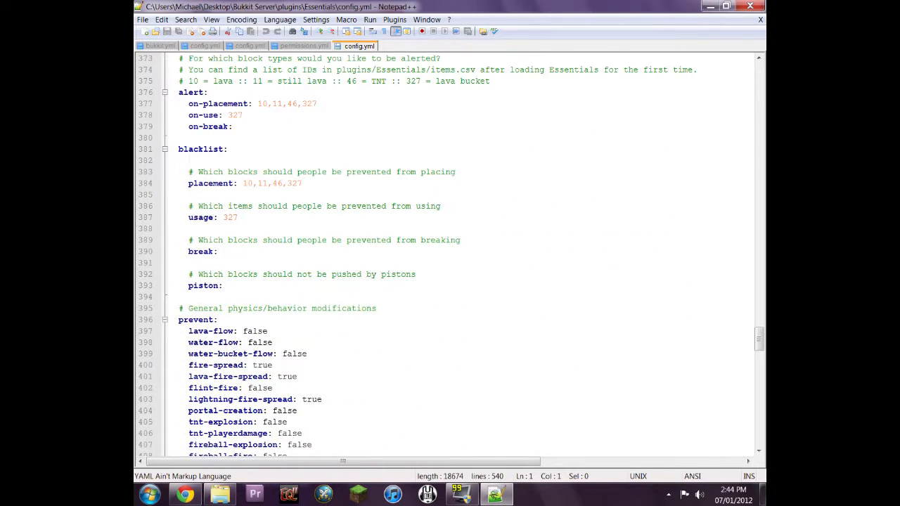
pyautogui.scroll(-9, 450, 257)
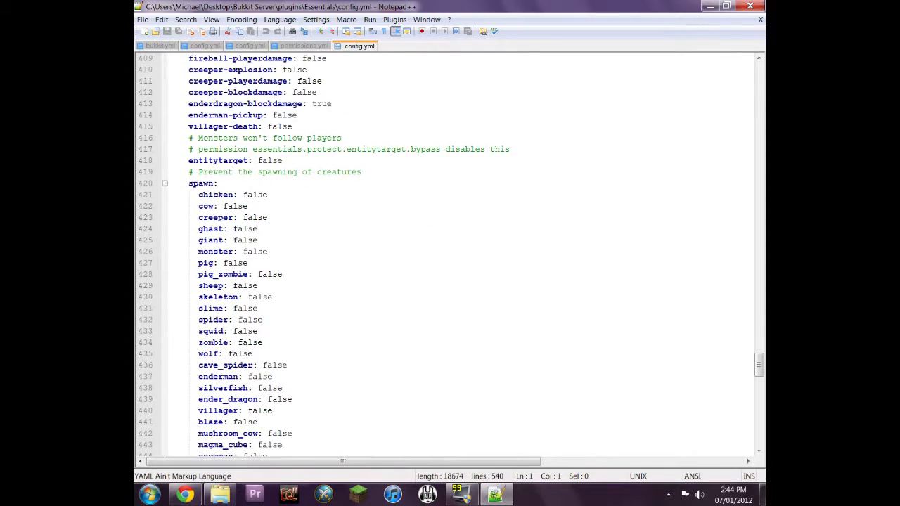
pyautogui.scroll(6, 450, 257)
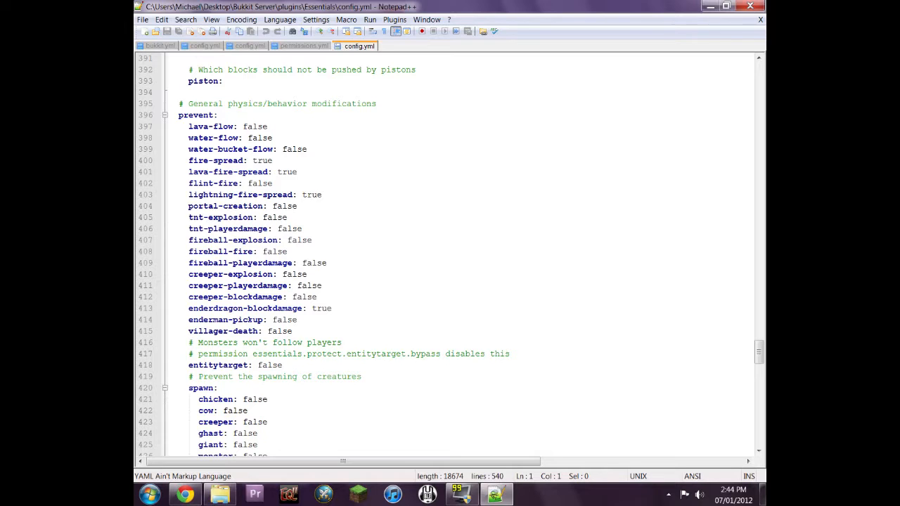
pyautogui.scroll(-15, 451, 257)
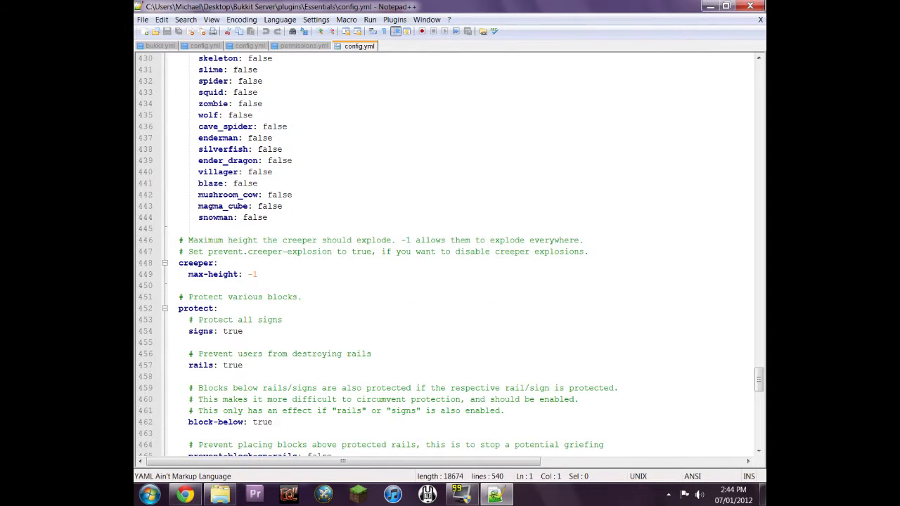
pyautogui.scroll(-1, 451, 257)
pyautogui.scroll(-10, 450, 256)
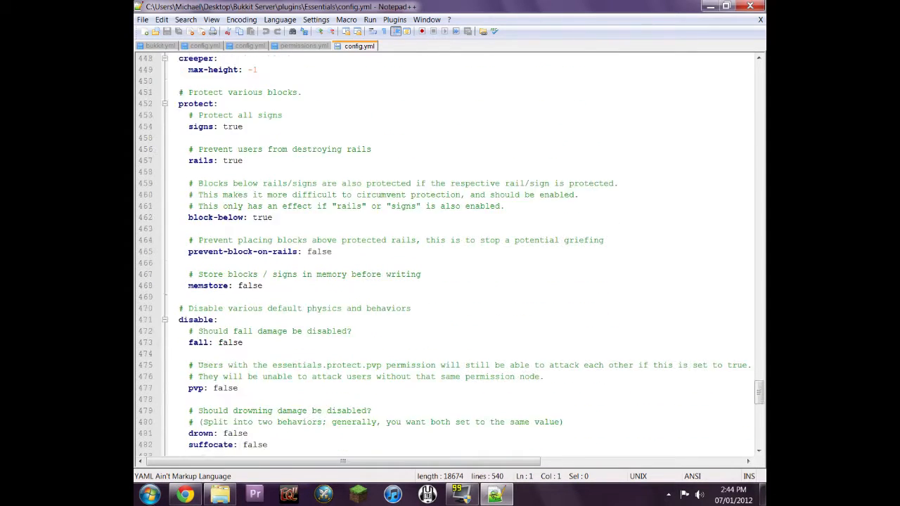
pyautogui.scroll(-10, 450, 257)
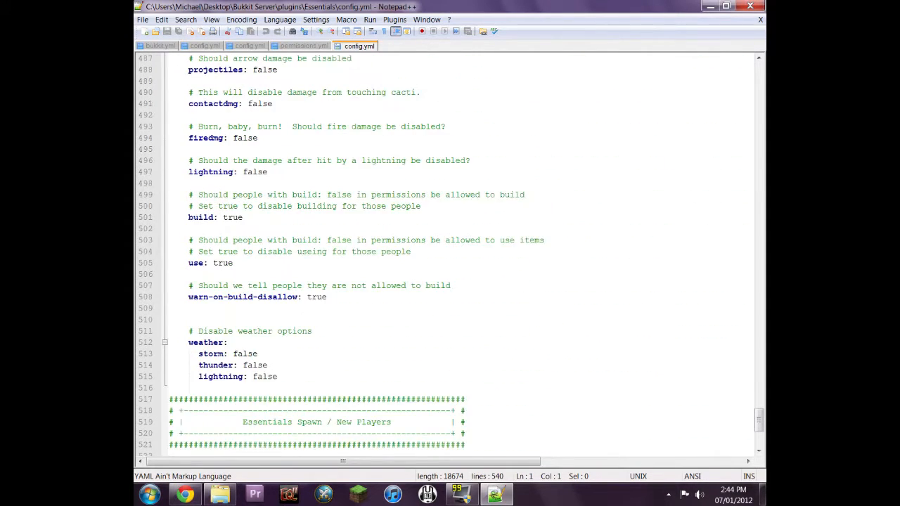
pyautogui.scroll(-3, 450, 256)
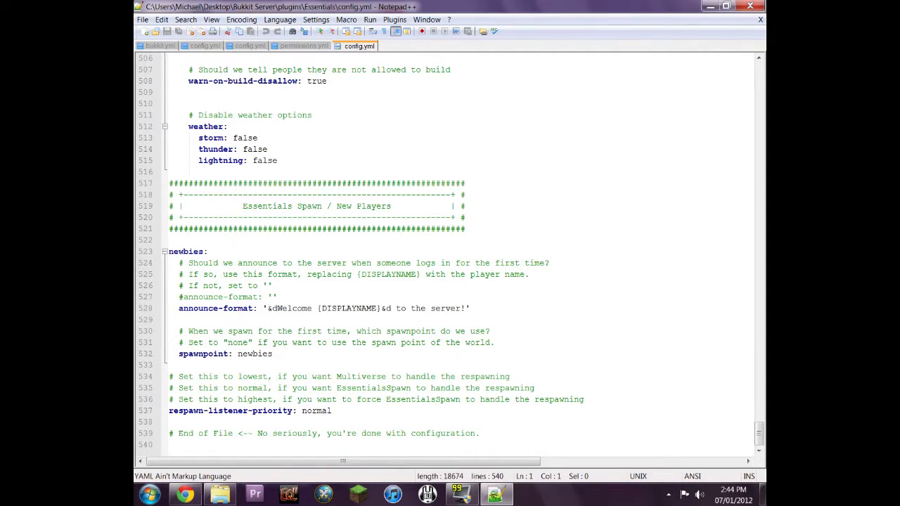
pyautogui.scroll(5, 450, 257)
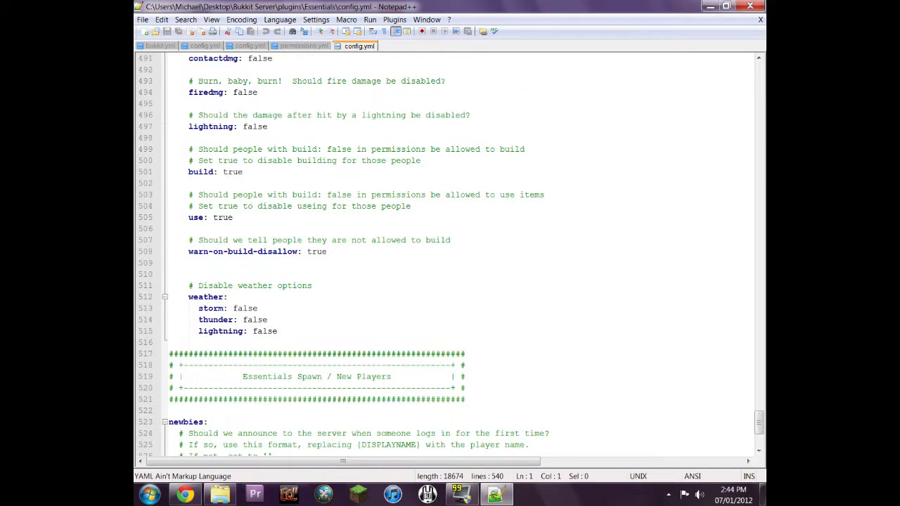
pyautogui.click(750, 6)
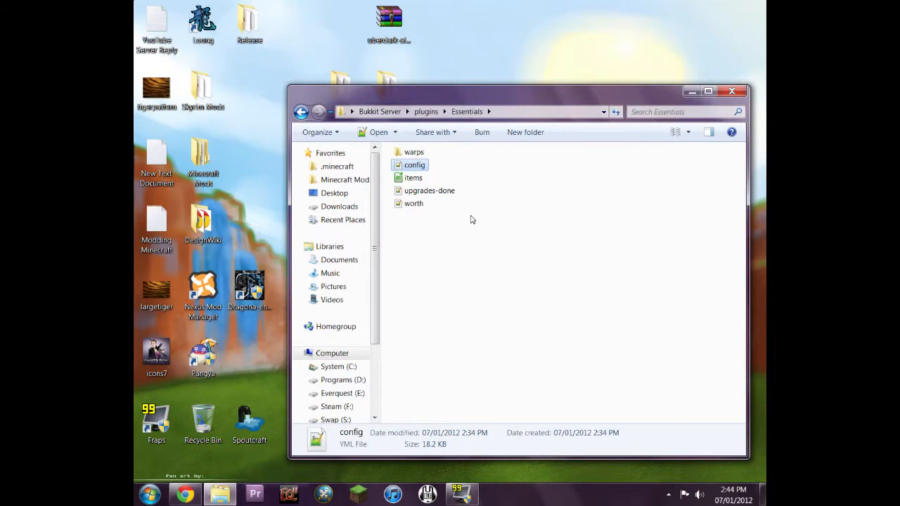
# Go back from the Essentials folder to the plugins folder and minimize the folder window.
pyautogui.moveTo(509, 93); pyautogui.dragTo(483, 77)
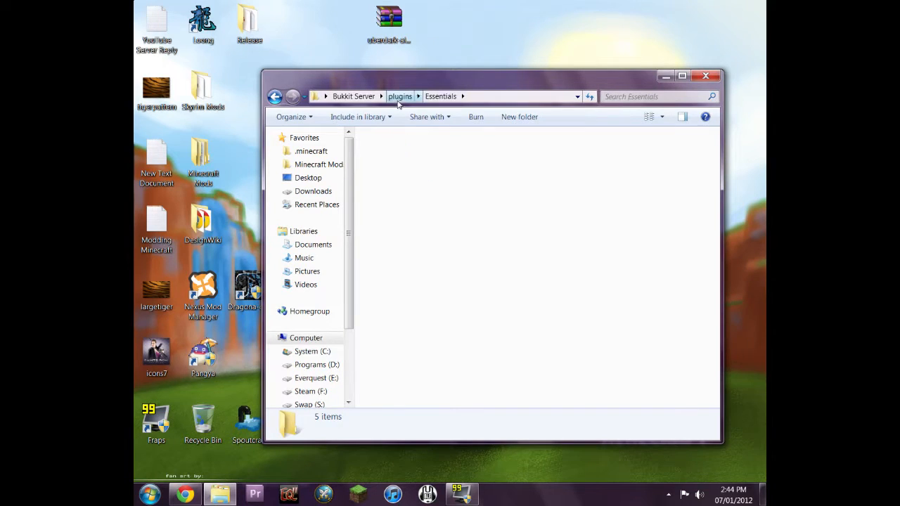
pyautogui.click(398, 97)
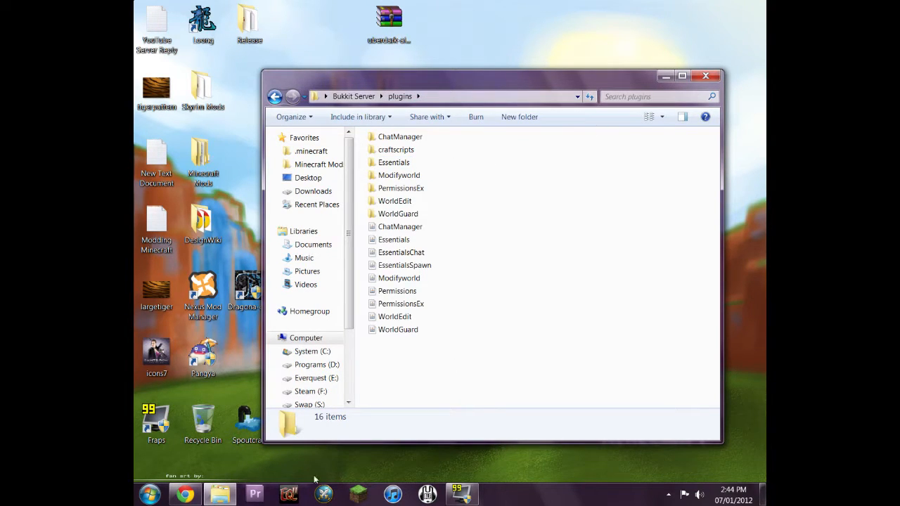
pyautogui.click(220, 496)
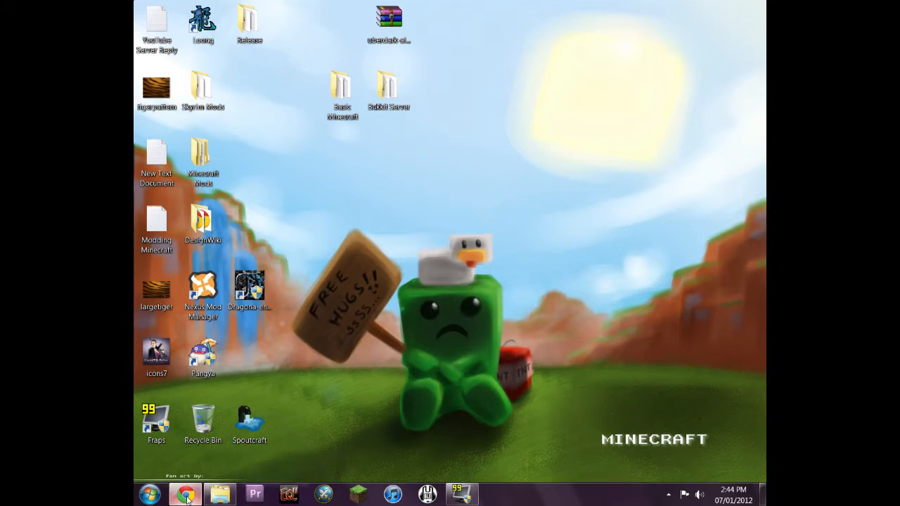
# Switch to Chrome, open the PermissionsEx wiki from its Bukkit forum thread, and view the wiki's contents list.
pyautogui.click(185, 495)
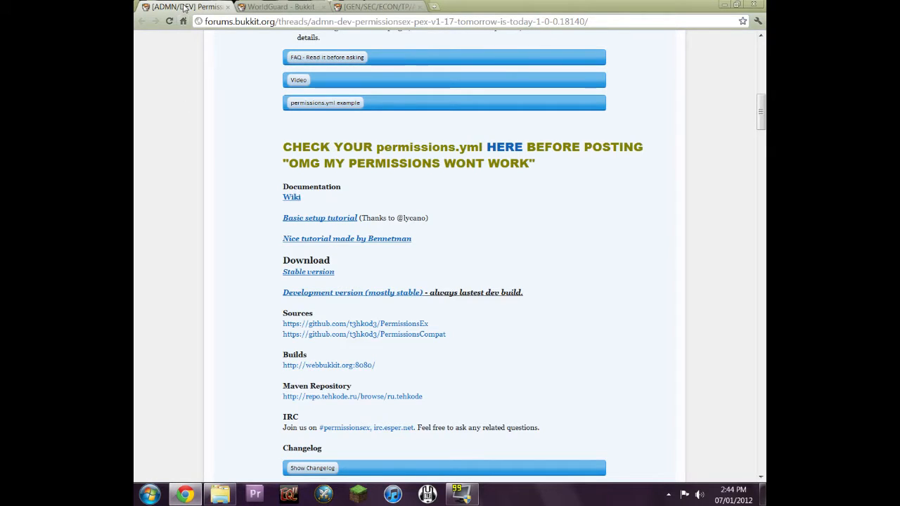
pyautogui.moveTo(762, 116)
pyautogui.mouseDown()
pyautogui.moveTo(763, 58)
pyautogui.moveTo(756, 127)
pyautogui.mouseUp()
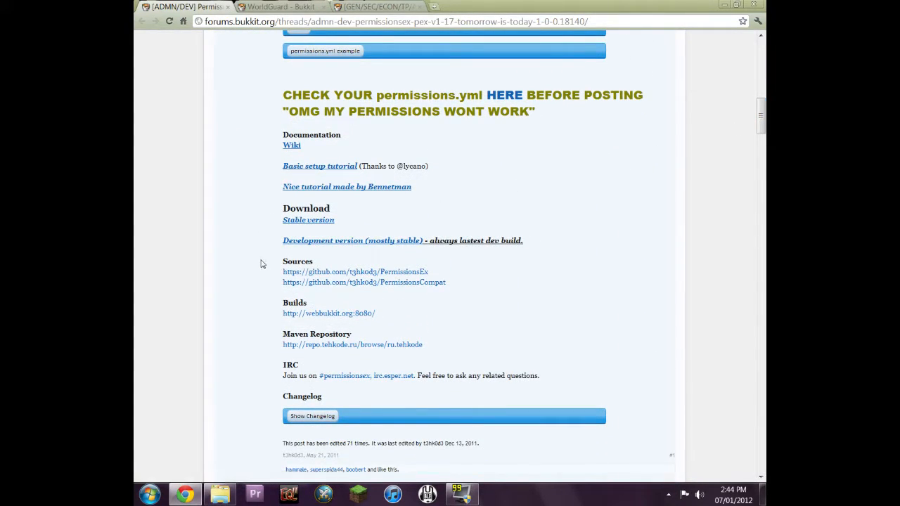
pyautogui.click(291, 145)
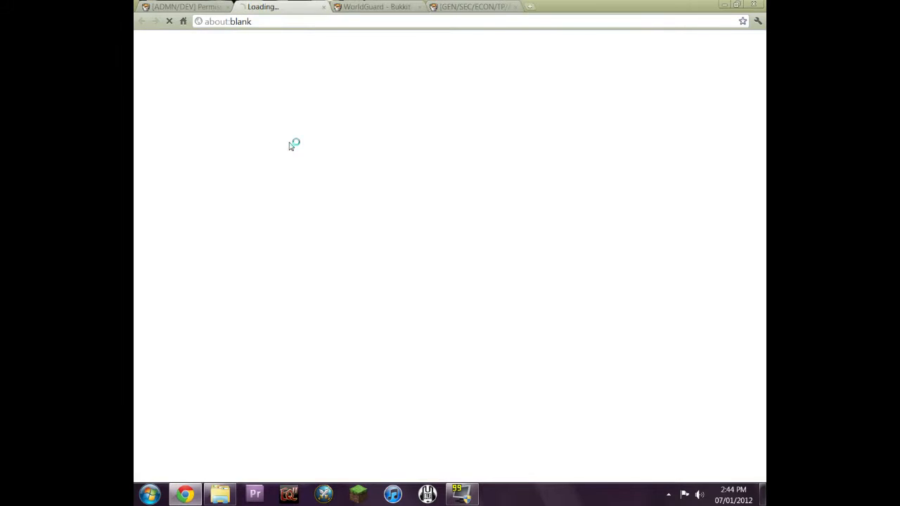
pyautogui.scroll(-3, 351, 311)
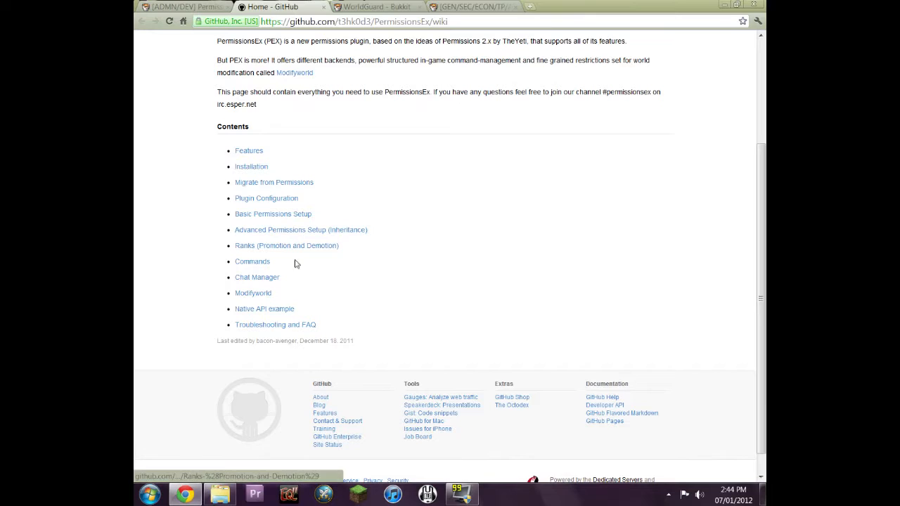
# Open the WorldGuard wiki from its BukkitDev page and go to its list of permissions.
pyautogui.click(373, 6)
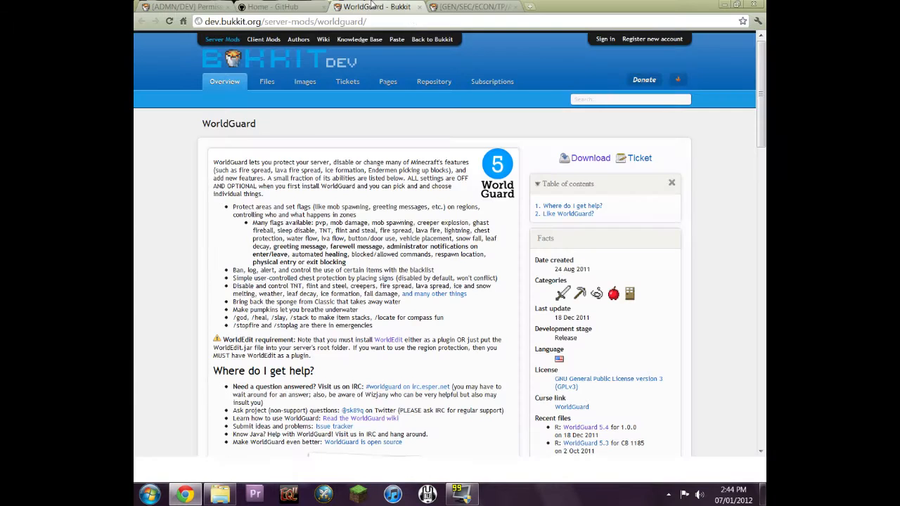
pyautogui.scroll(-1, 347, 362)
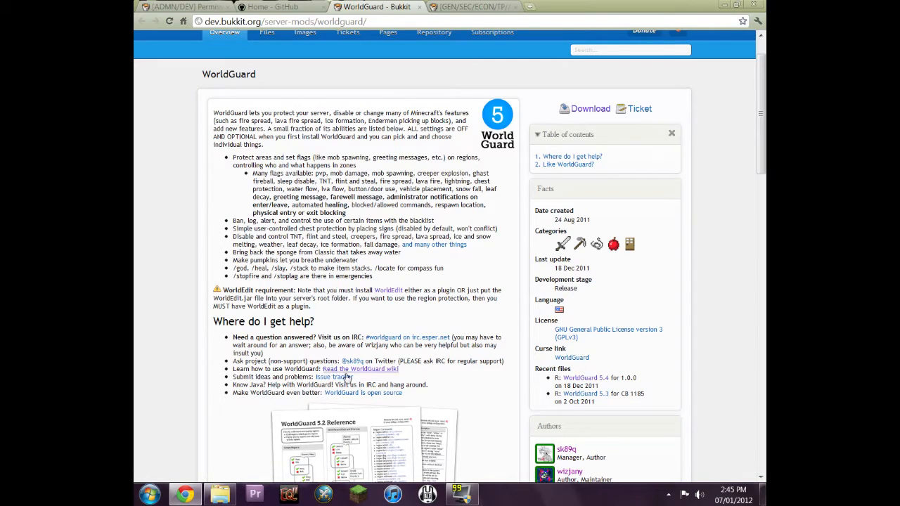
pyautogui.click(369, 374)
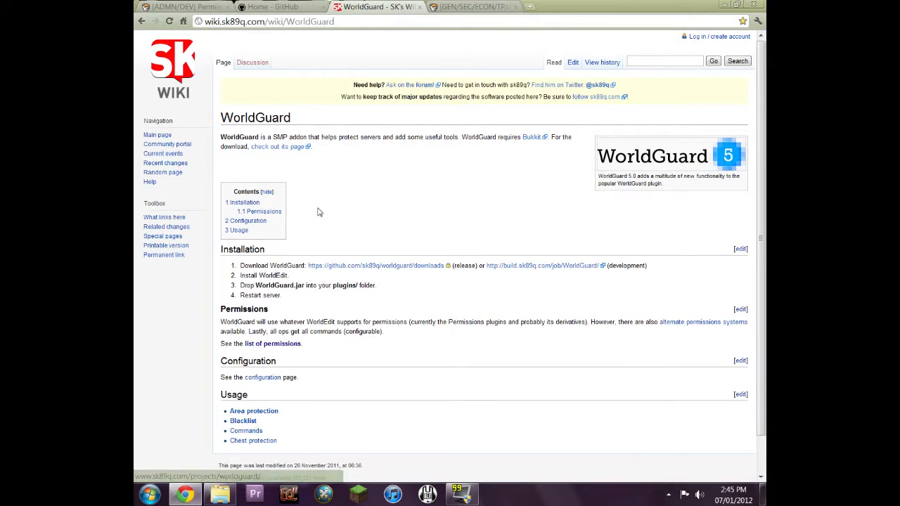
pyautogui.scroll(-1, 344, 354)
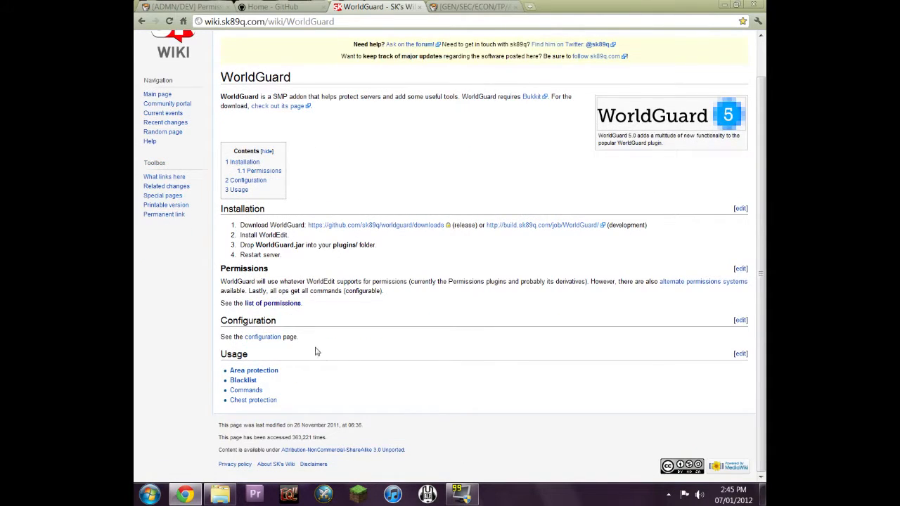
pyautogui.click(273, 308)
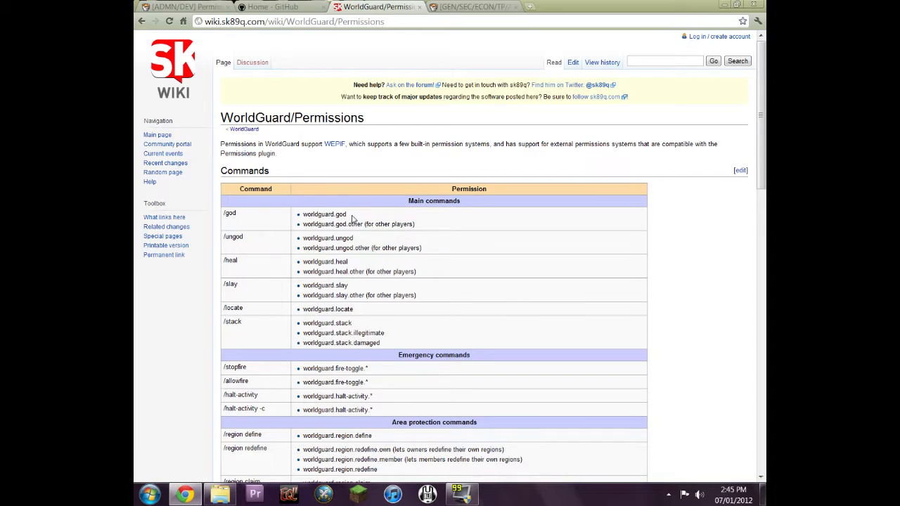
# Examine the WorldGuard permission nodes for the main, emergency, area protection and WorldGuard commands, down to the Miscellaneous section.
pyautogui.scroll(-2, 367, 281)
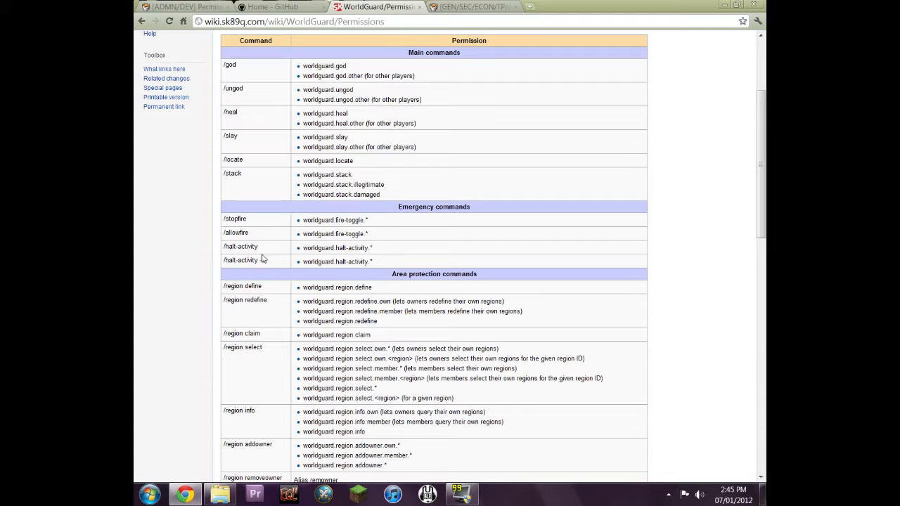
pyautogui.scroll(-3, 323, 298)
pyautogui.scroll(-2, 292, 187)
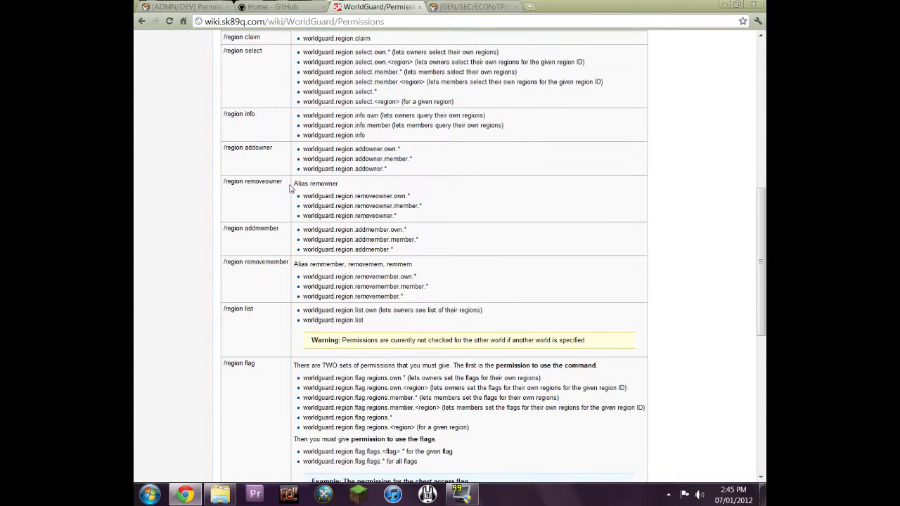
pyautogui.scroll(-2, 306, 213)
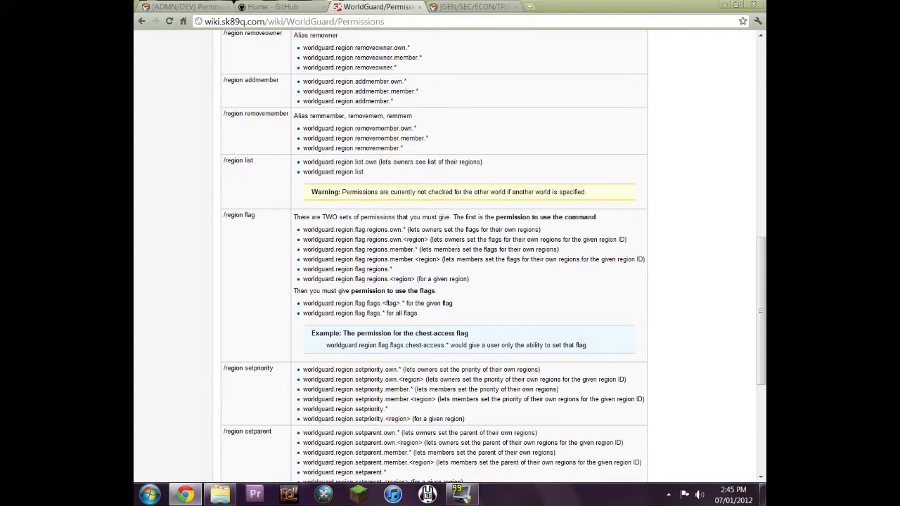
pyautogui.moveTo(312, 230); pyautogui.dragTo(337, 230)
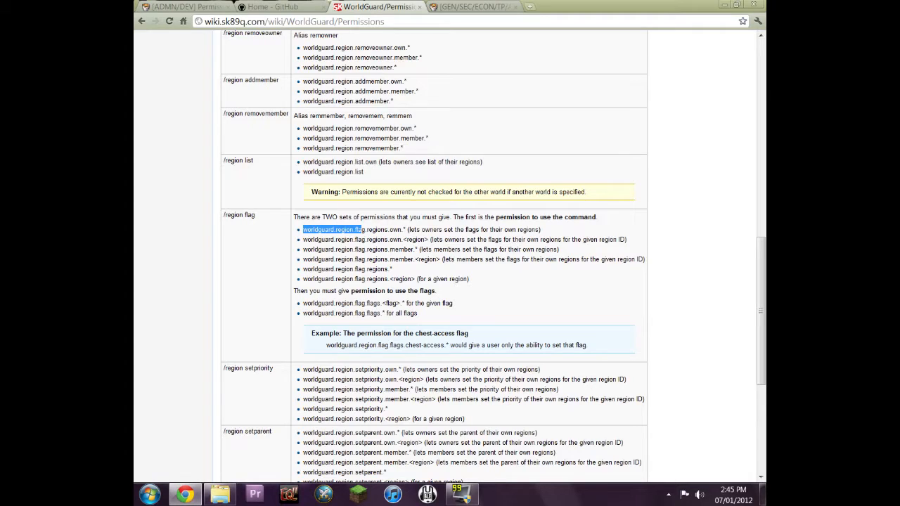
pyautogui.click(363, 230)
pyautogui.scroll(-4, 252, 308)
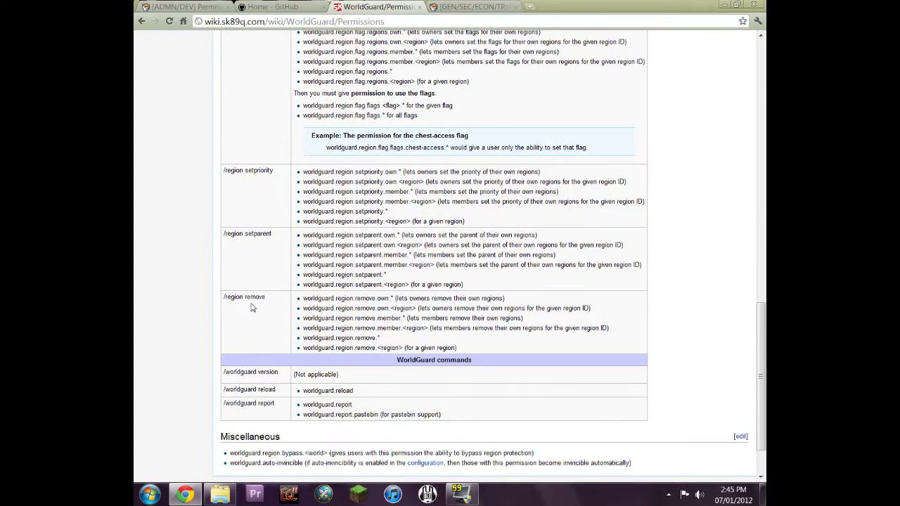
pyautogui.scroll(-1, 268, 319)
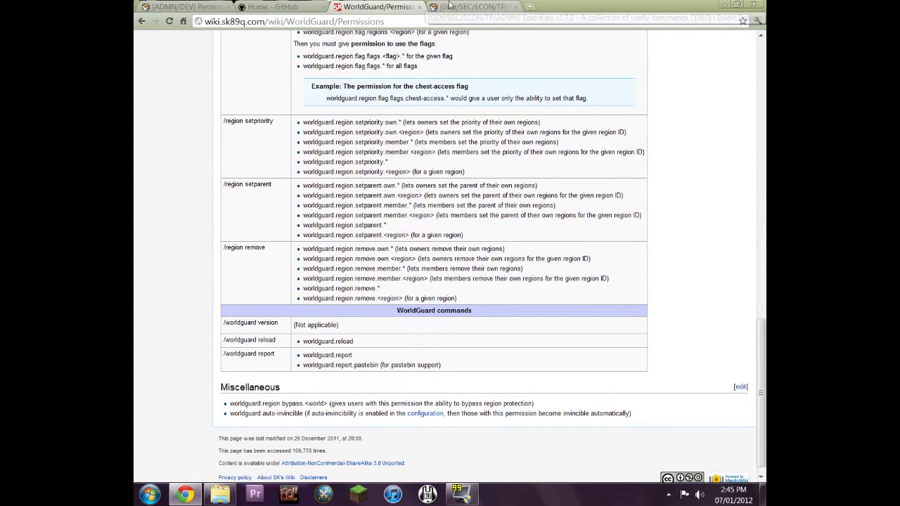
# Open the Command Permissions page of the Essentials wiki from the Essentials v2.7.2 forum thread.
pyautogui.click(468, 6)
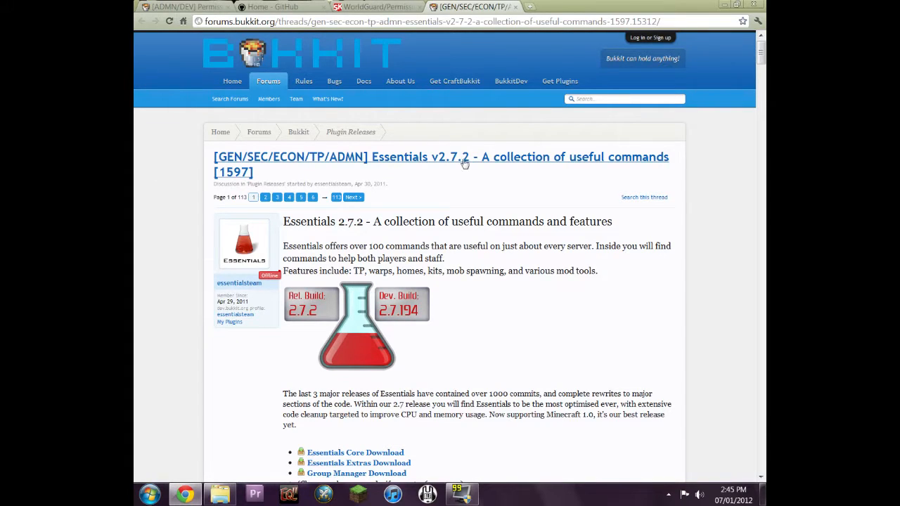
pyautogui.scroll(-4, 514, 320)
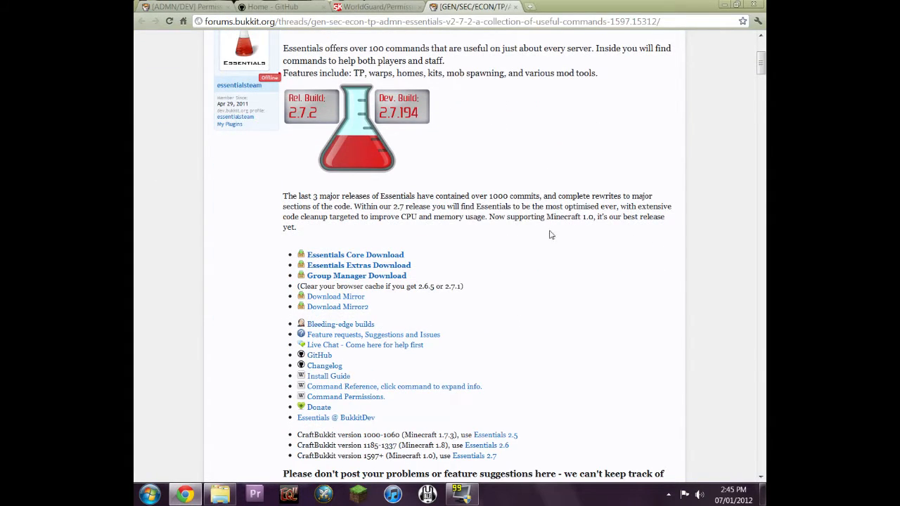
pyautogui.scroll(-1, 530, 275)
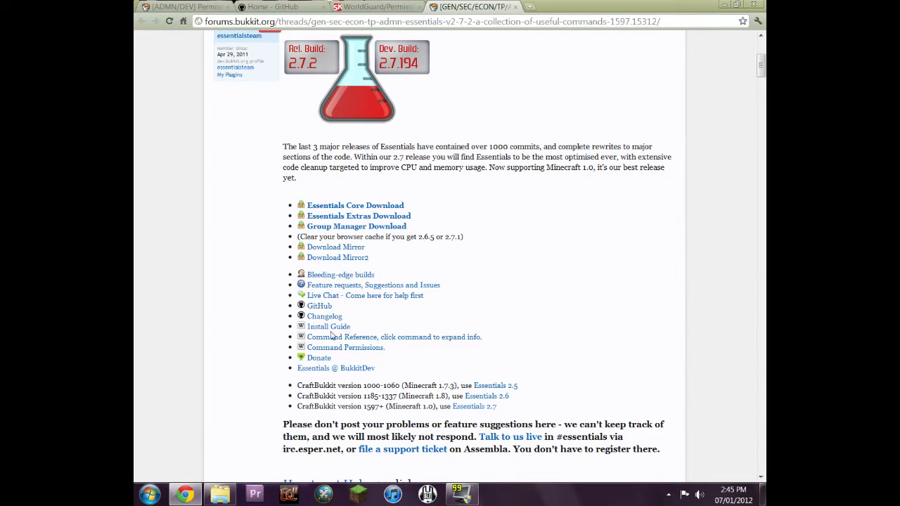
pyautogui.click(378, 338)
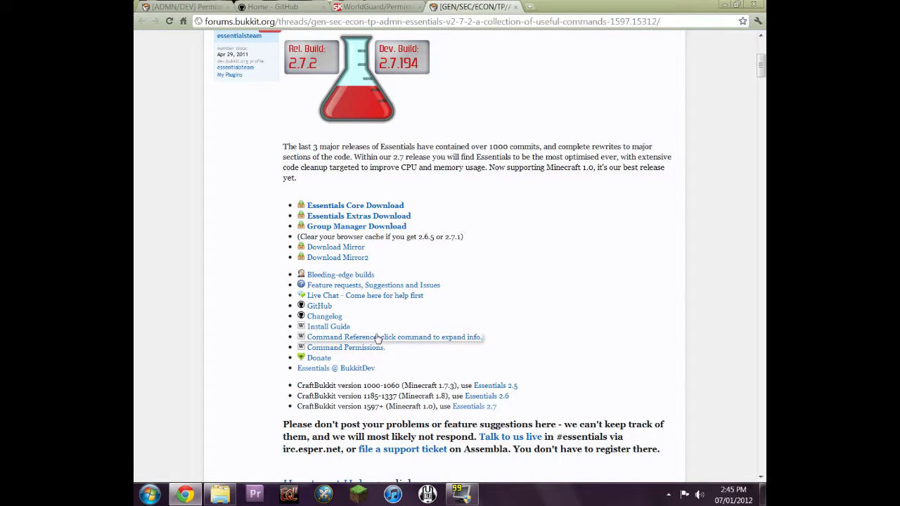
pyautogui.click(350, 349)
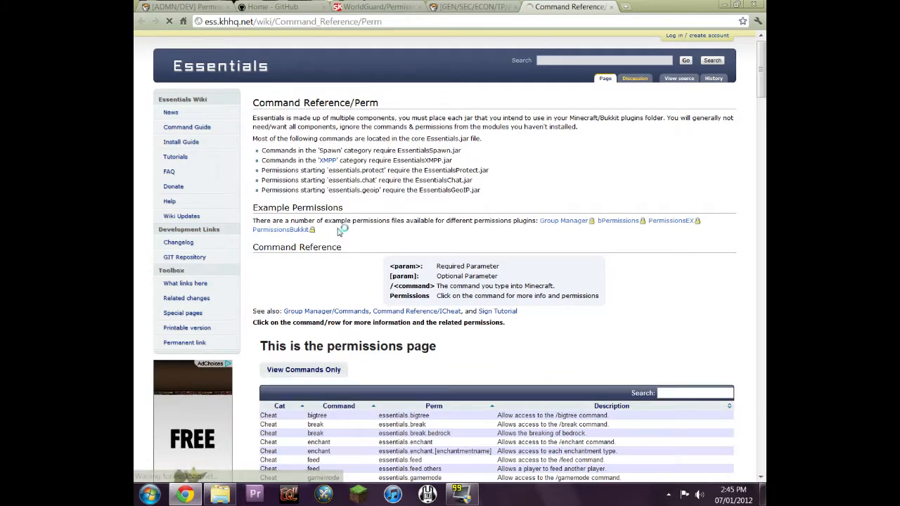
# Examine the Essentials permissions table from the Cheat commands through the XMPP entries, and return to the start of the page.
pyautogui.scroll(-4, 338, 232)
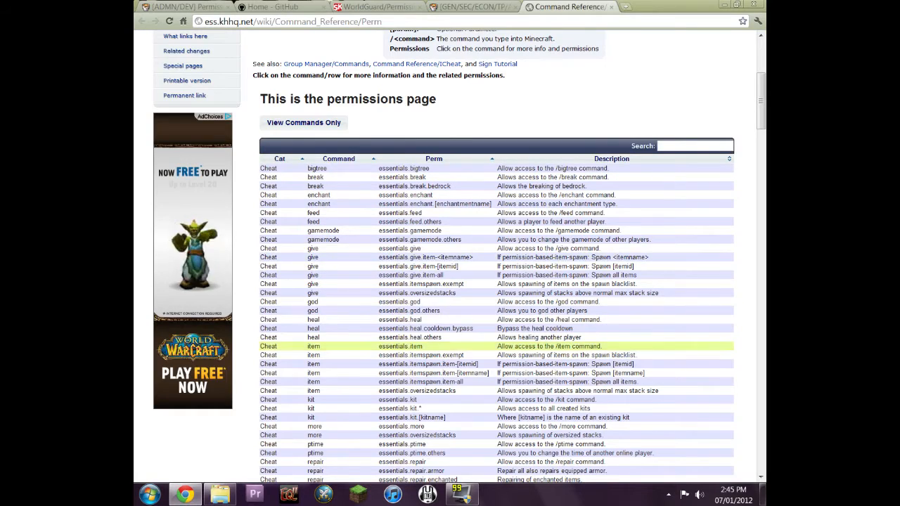
pyautogui.scroll(-5, 315, 355)
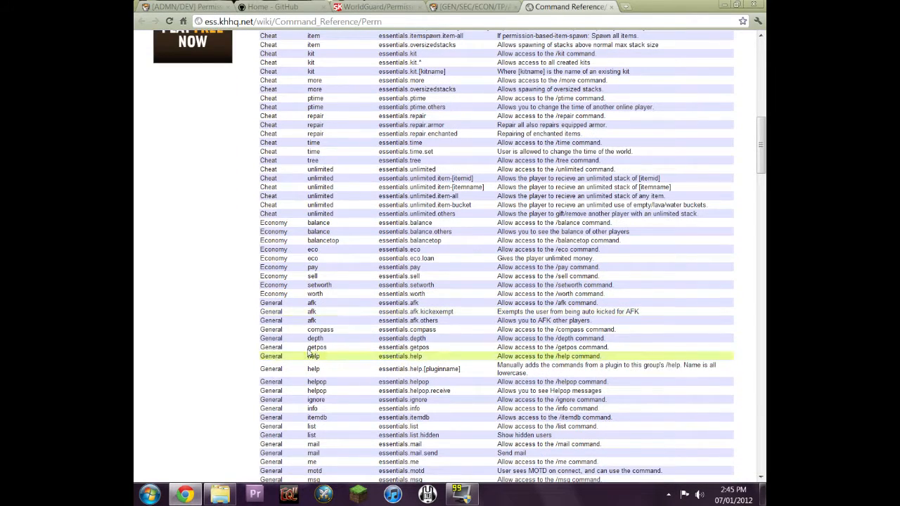
pyautogui.scroll(6, 325, 302)
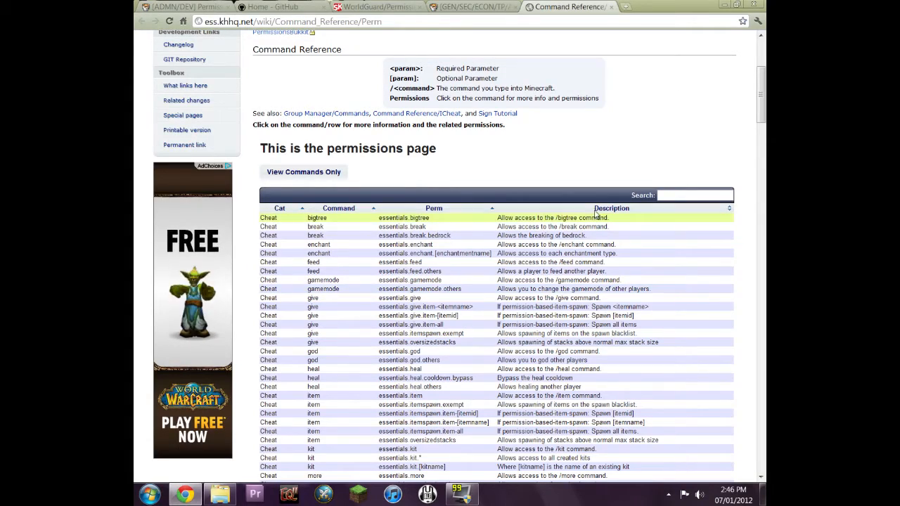
pyautogui.scroll(-15, 492, 306)
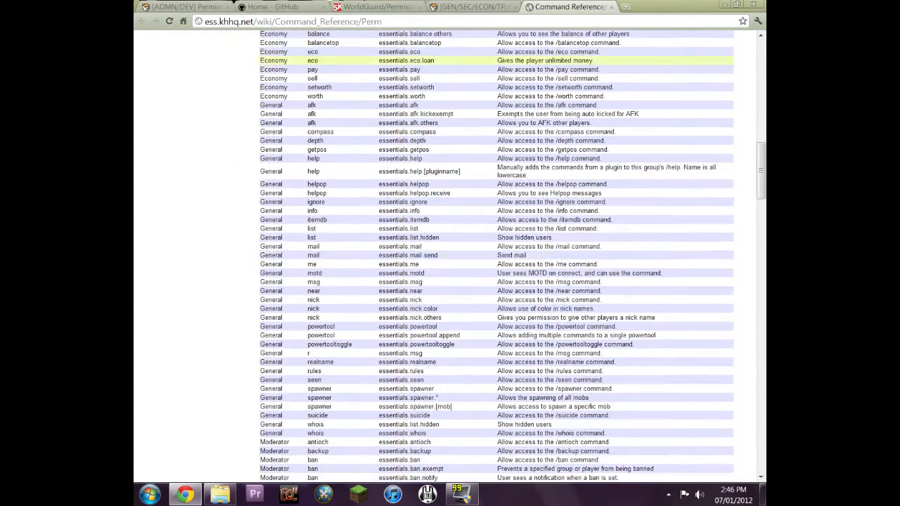
pyautogui.scroll(-15, 429, 281)
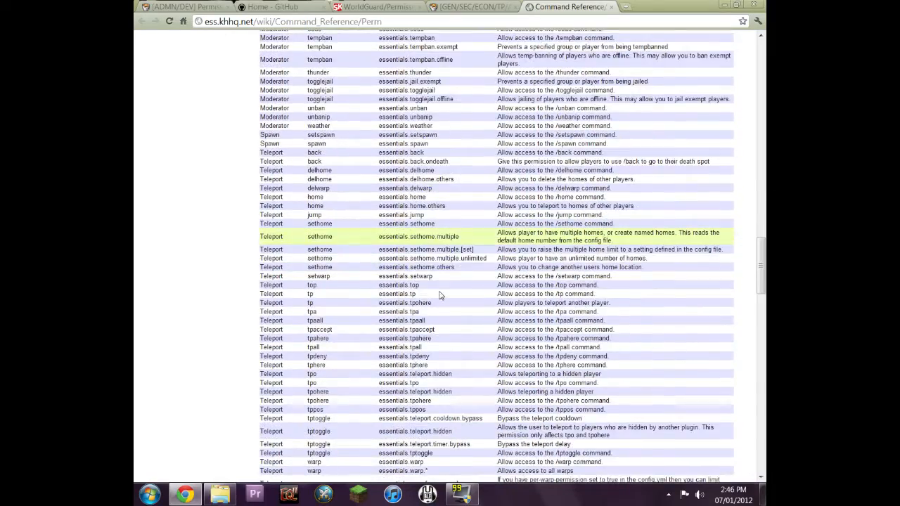
pyautogui.scroll(-8, 429, 296)
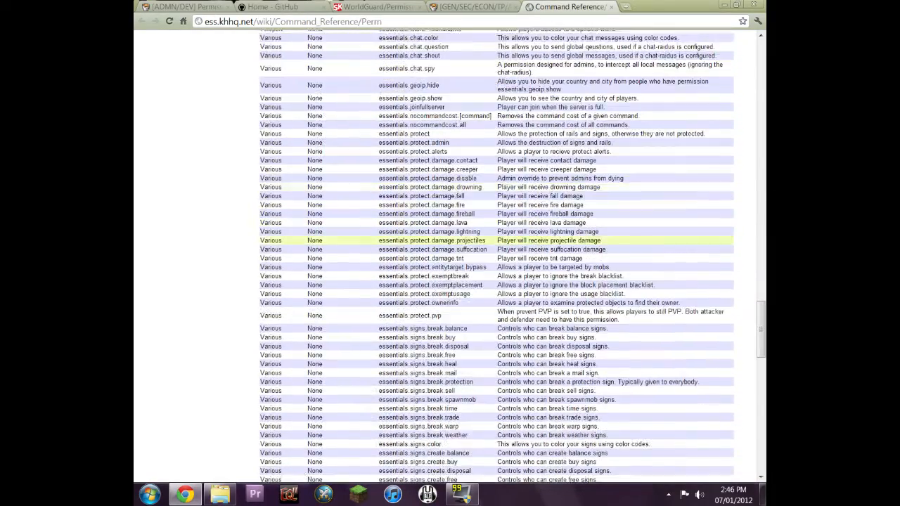
pyautogui.scroll(-8, 429, 256)
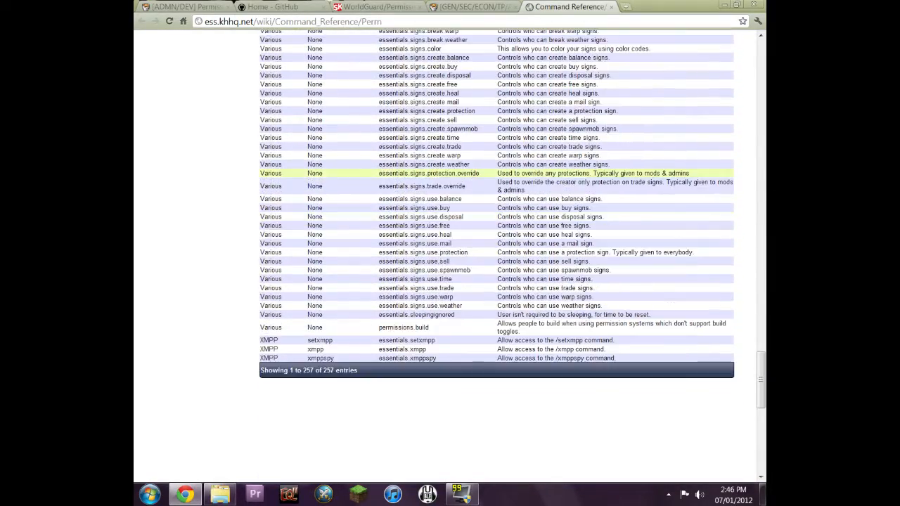
pyautogui.scroll(10, 462, 348)
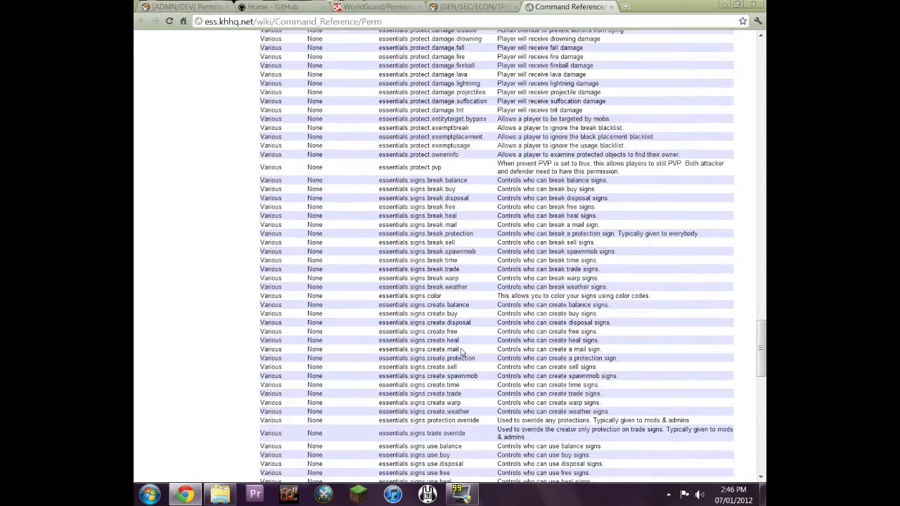
pyautogui.scroll(15, 463, 348)
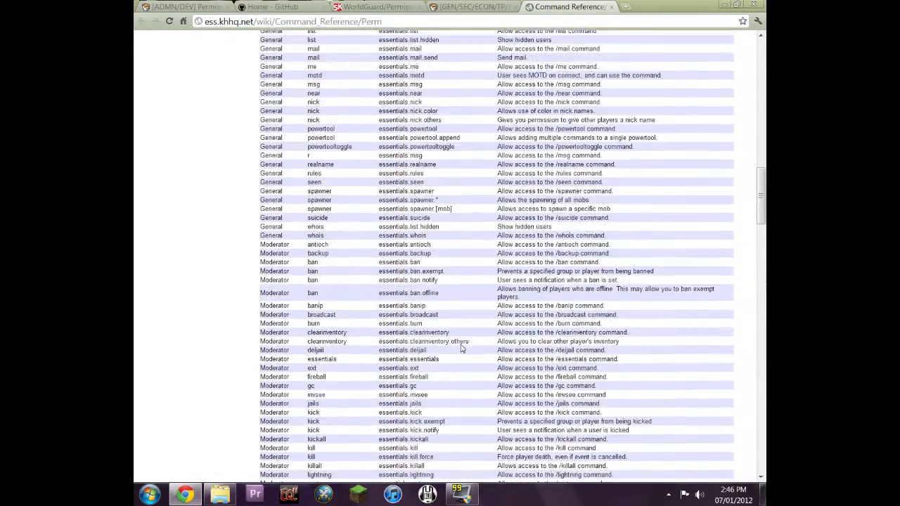
pyautogui.scroll(15, 463, 349)
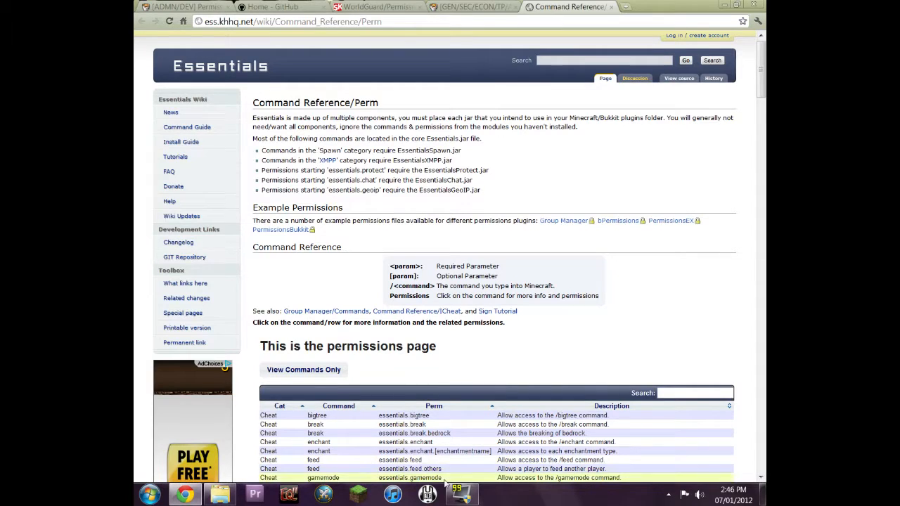
pyautogui.click(461, 494)
pyautogui.click(524, 173)
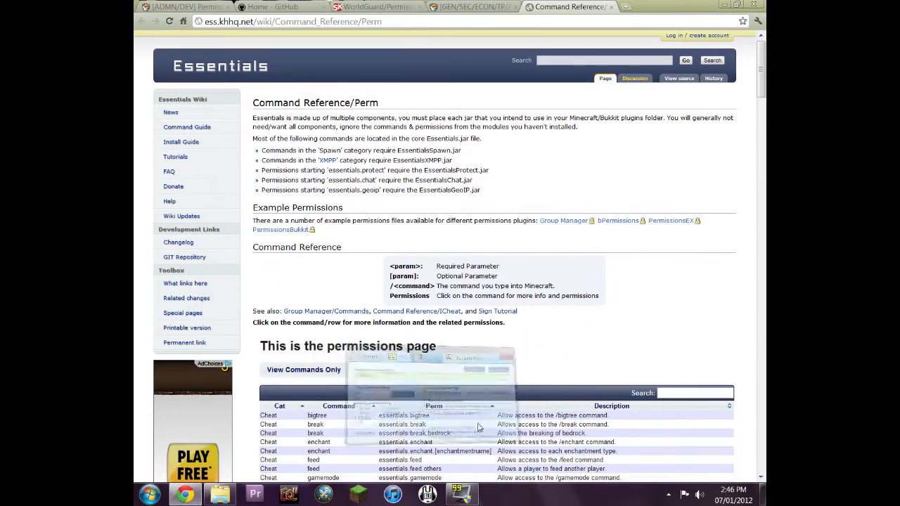
# Switch to the plugins folder window, go up to the Bukkit Server folder and run the start file to launch the server.
pyautogui.click(220, 494)
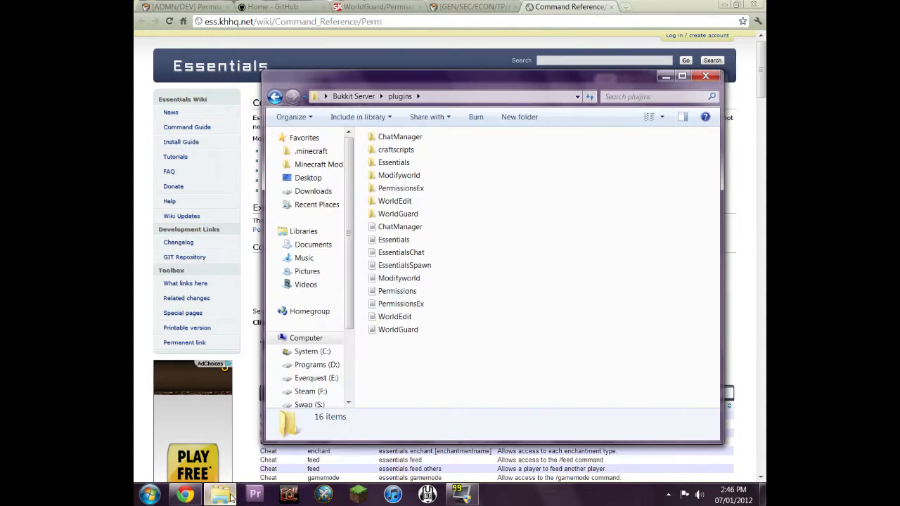
pyautogui.click(354, 96)
pyautogui.click(417, 357)
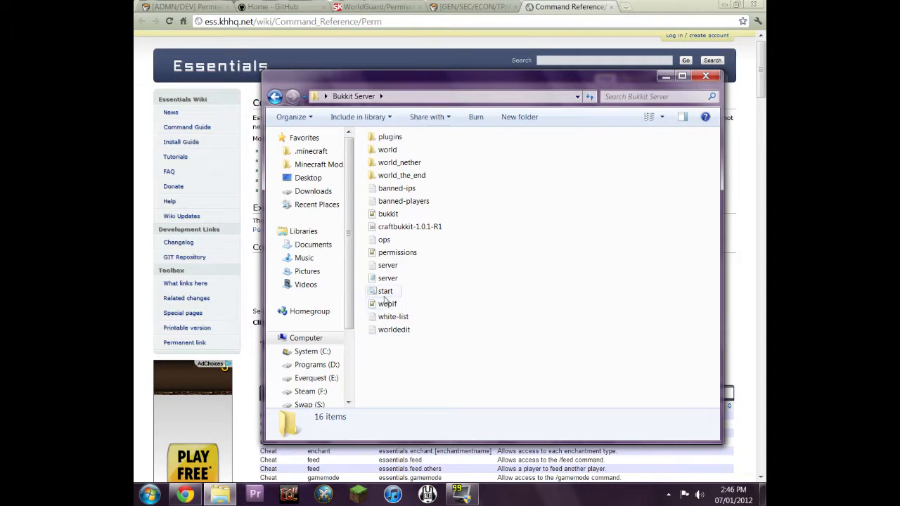
pyautogui.doubleClick(386, 291)
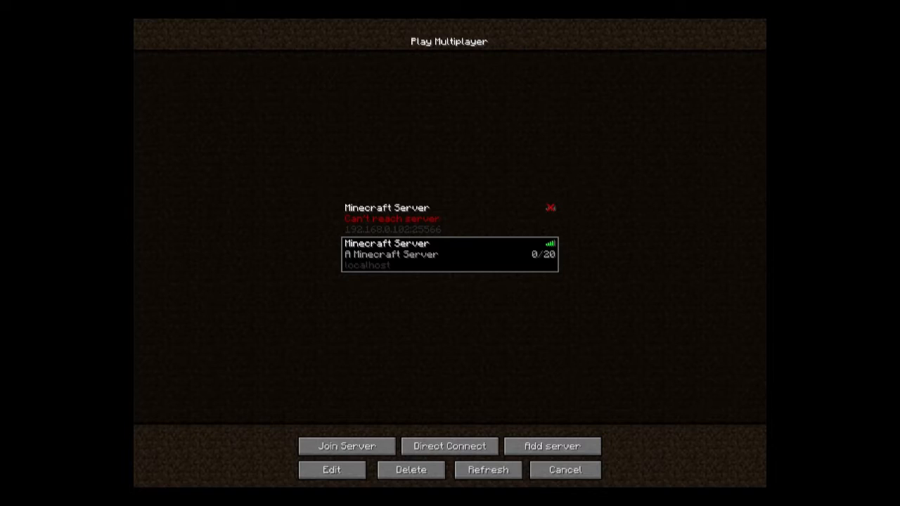
# Join the localhost server from Minecraft's multiplayer list and walk the character along the grassy river bank.
pyautogui.doubleClick(451, 255)
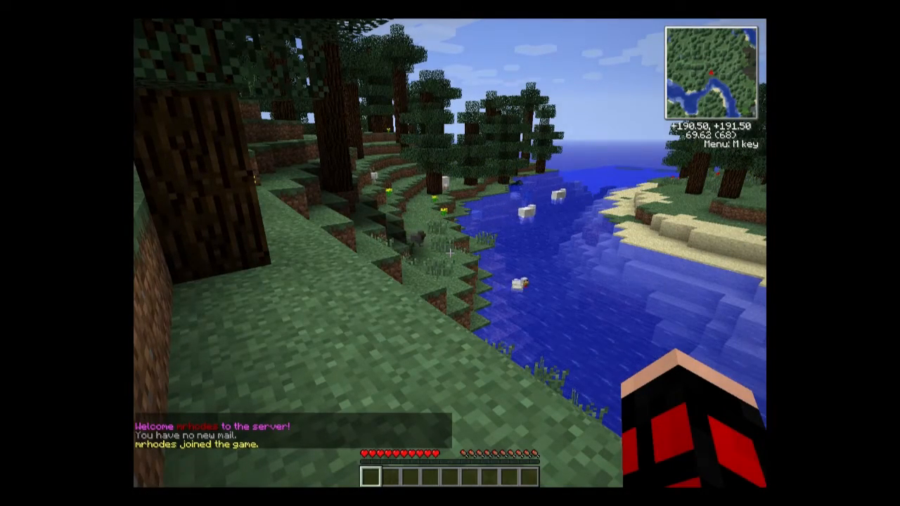
pyautogui.press('w')
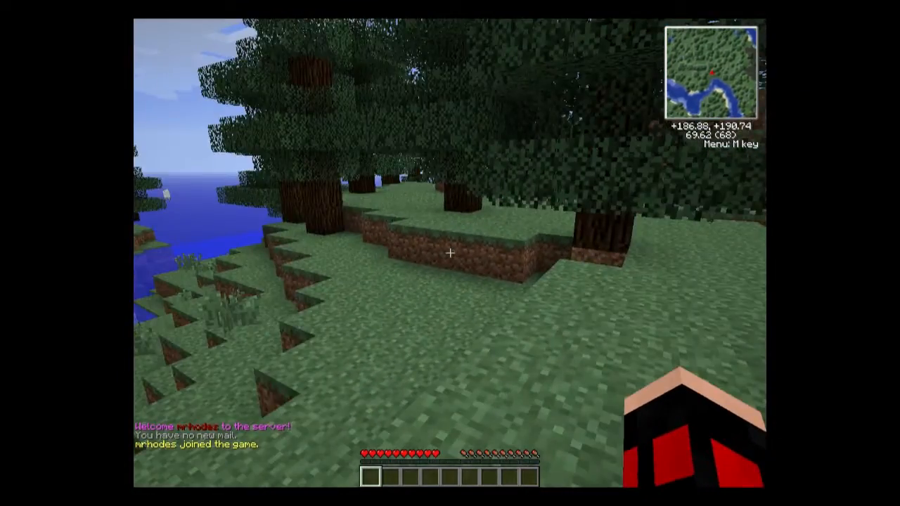
pyautogui.press('w')
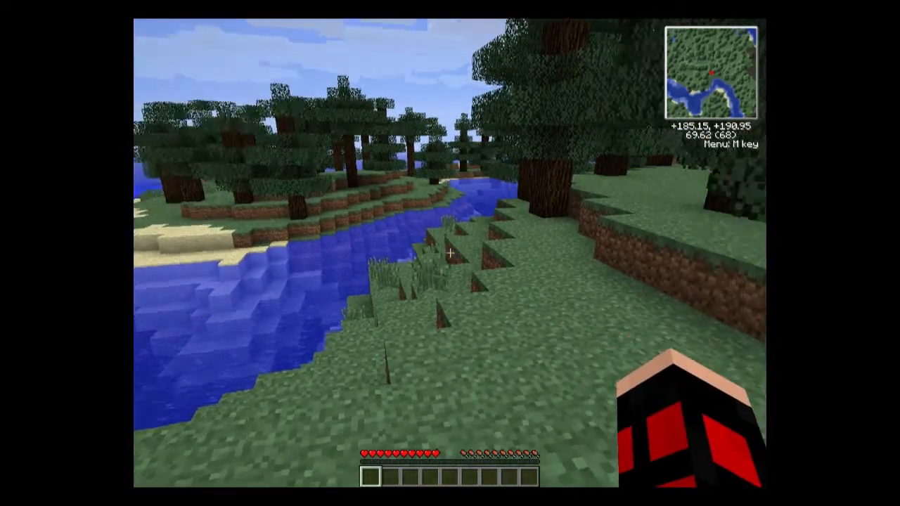
pyautogui.press('w')
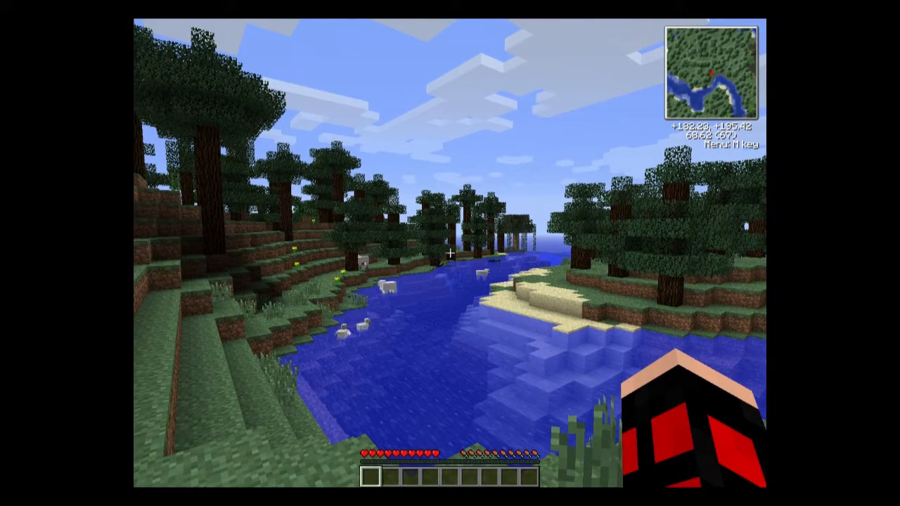
# Turn on god mode for the own character with the /god command.
pyautogui.press('/')
pyautogui.write('god')
pyautogui.press('Return')
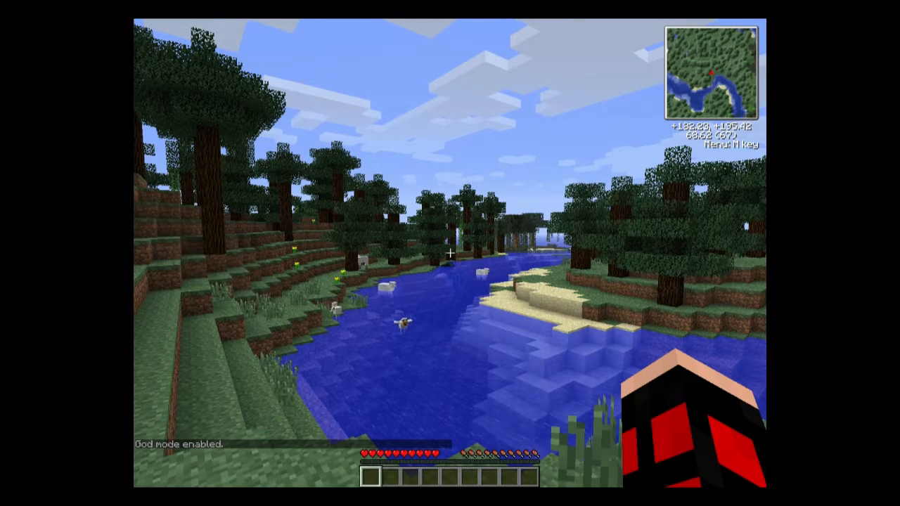
# Change the world's time to night with the /time night command.
pyautogui.press('t')
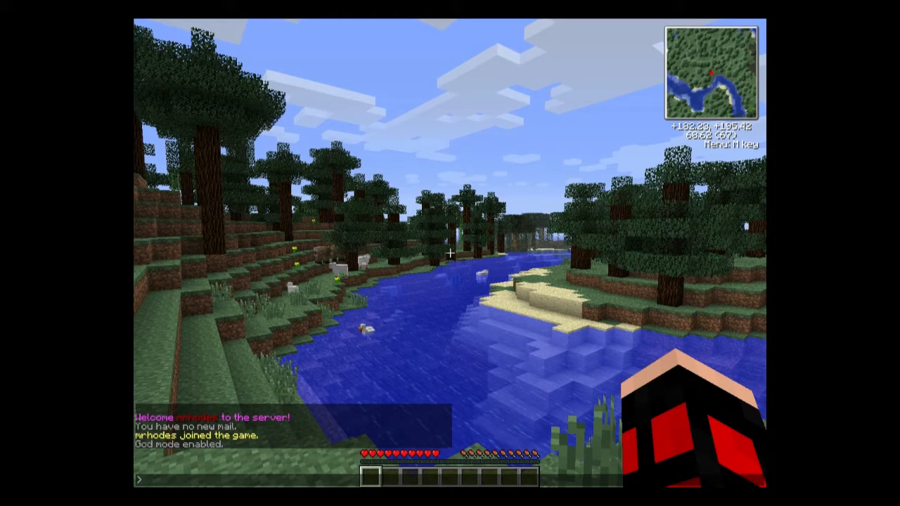
pyautogui.press('Escape')
pyautogui.press('/')
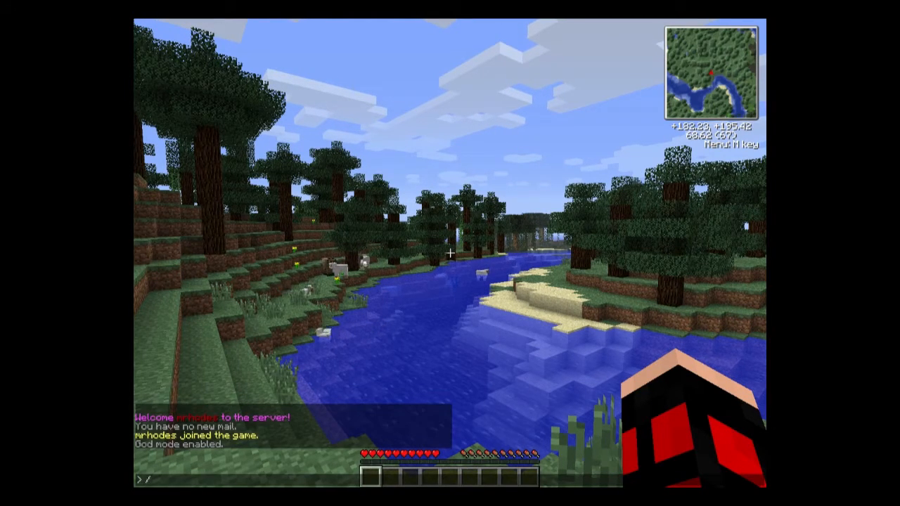
pyautogui.write('time night')
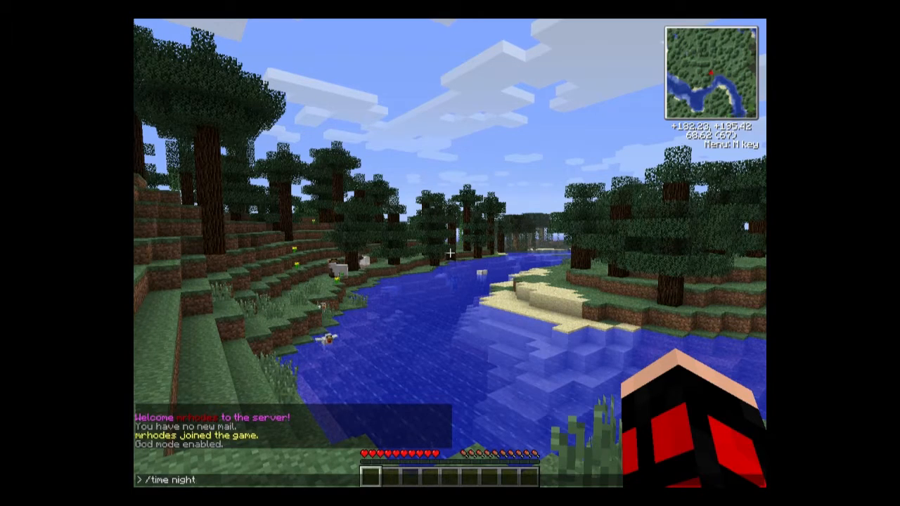
pyautogui.press('Return')
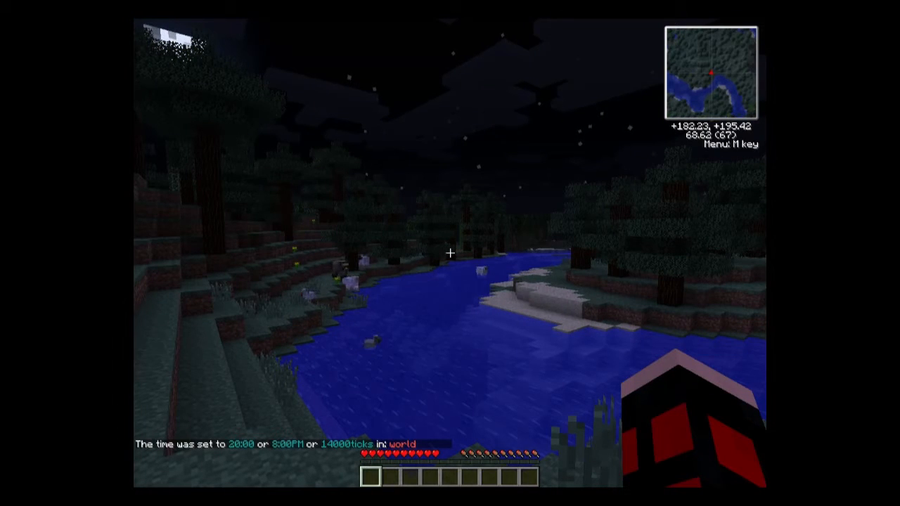
# Set the world's time back to daytime with the /time day command.
pyautogui.press('t')
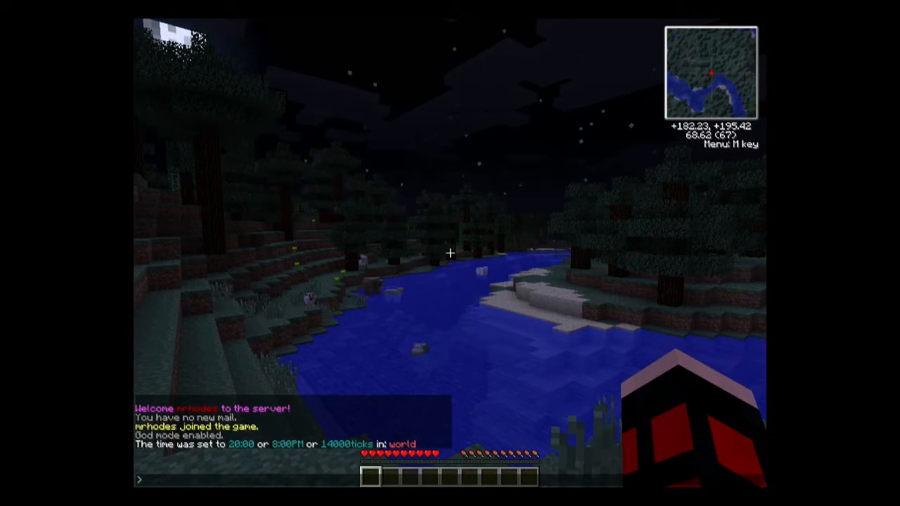
pyautogui.write('/ti')
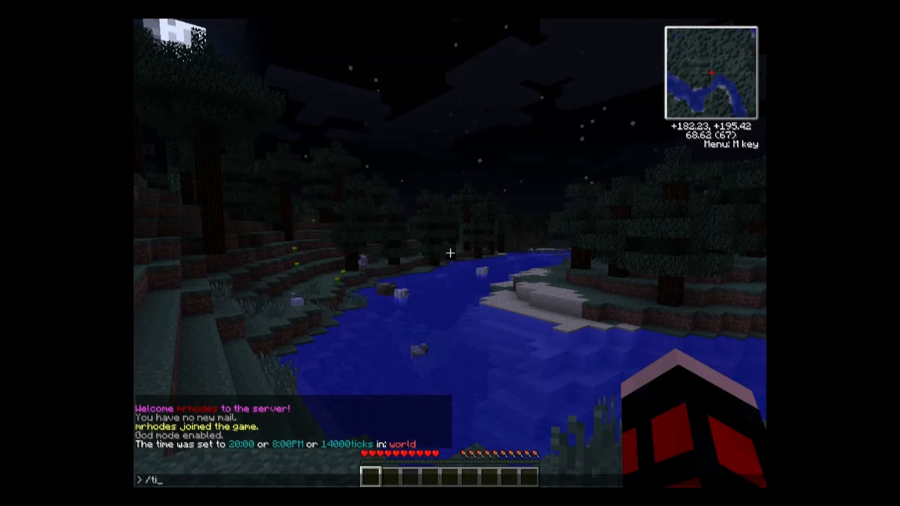
pyautogui.write('me d')
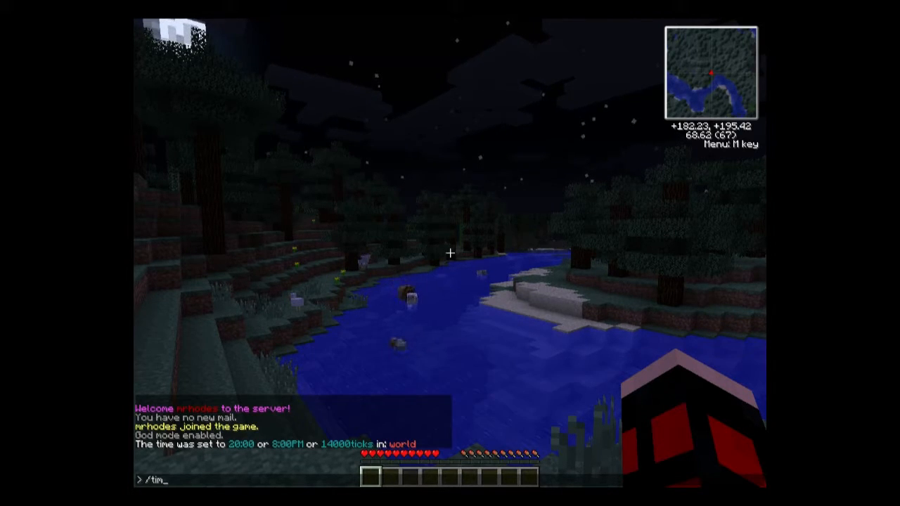
pyautogui.write('ay')
pyautogui.press('Return')
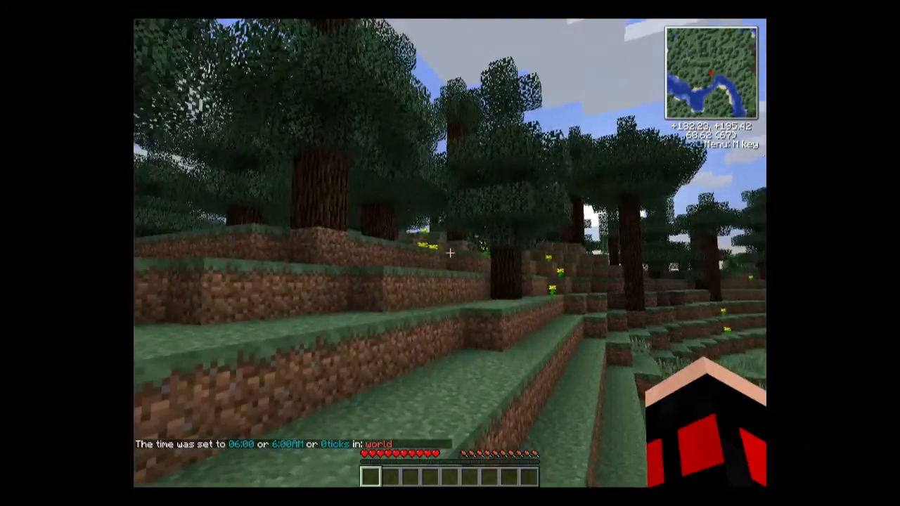
# Walk the character away from the river up the grassy terraces into the forest, jumping onto the higher block ledge.
pyautogui.press('w')
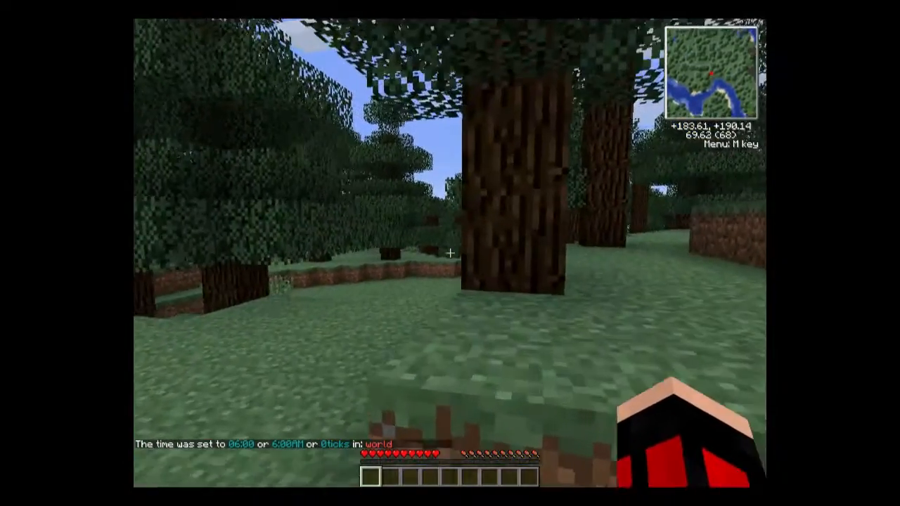
pyautogui.press('w')
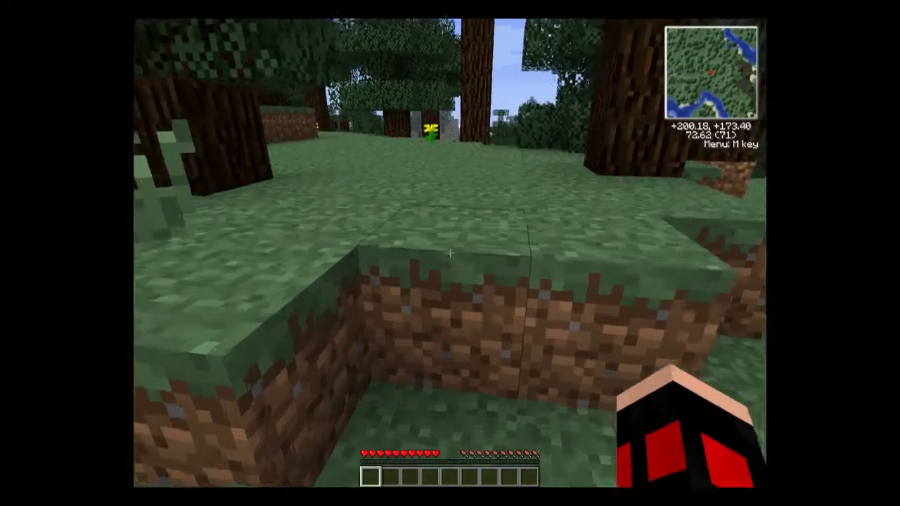
pyautogui.press('w')
pyautogui.press('space')
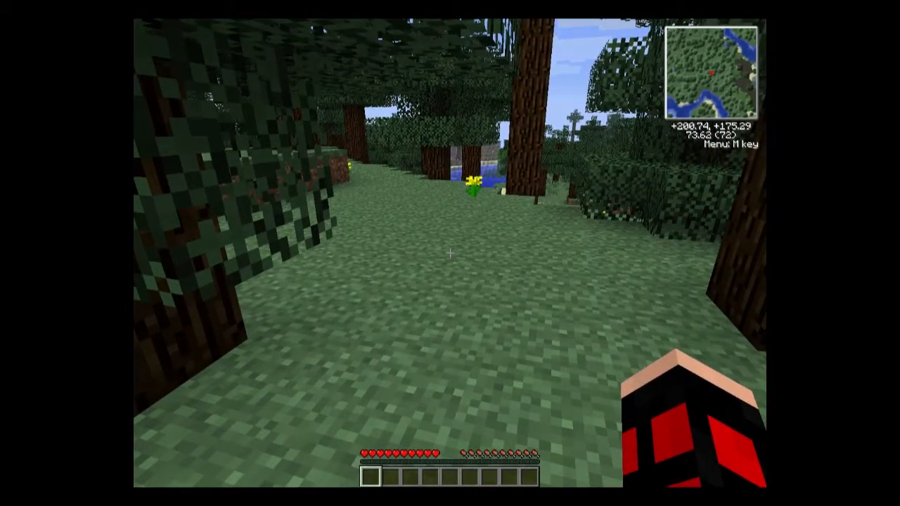